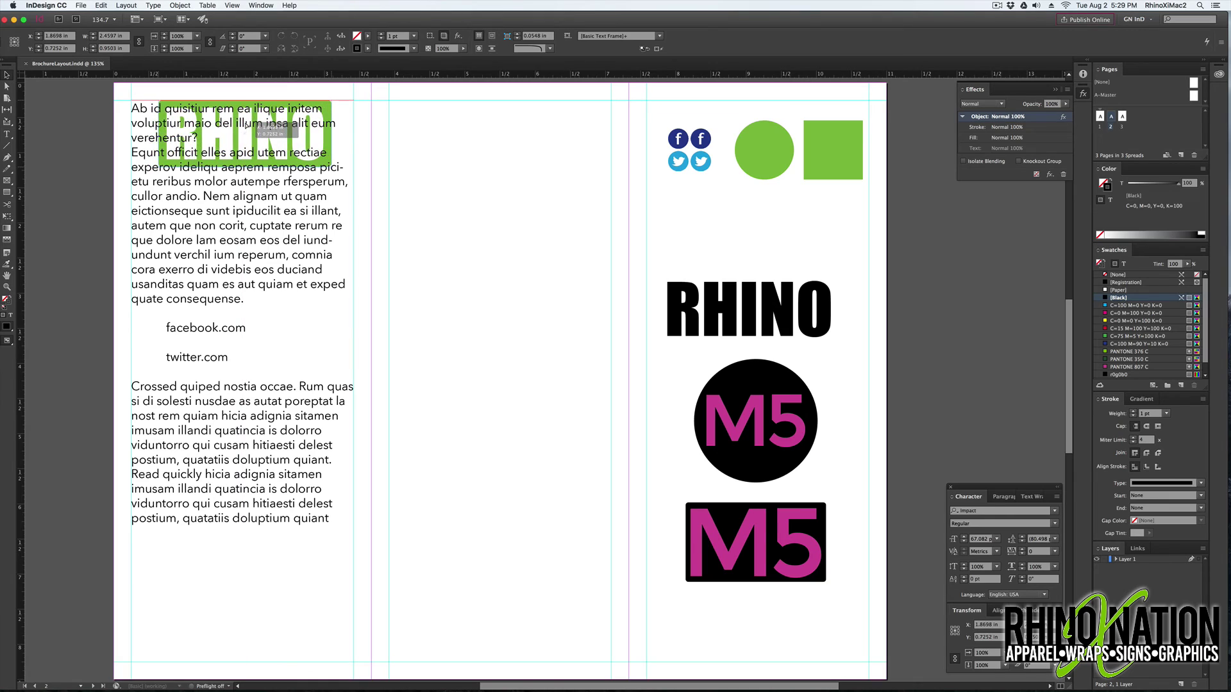
Shorten the left column's body text frame from its upper edge so the text starts below the green RHINO logo
click(263, 186)
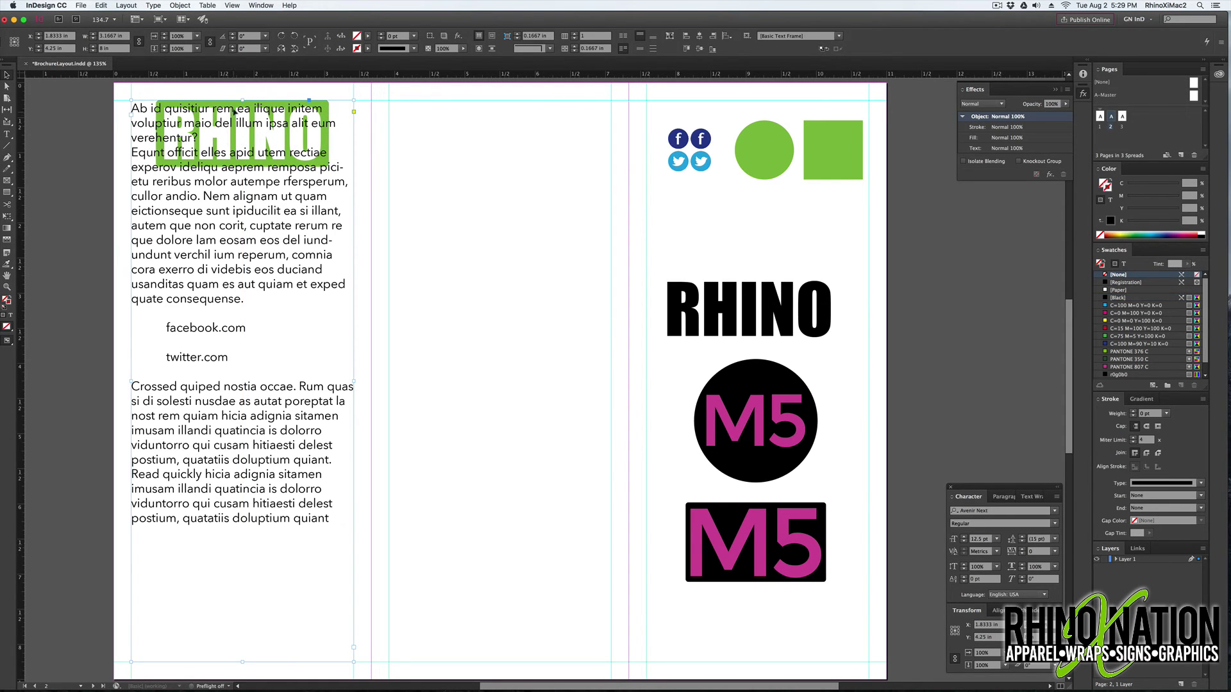
drag(243, 101, 238, 169)
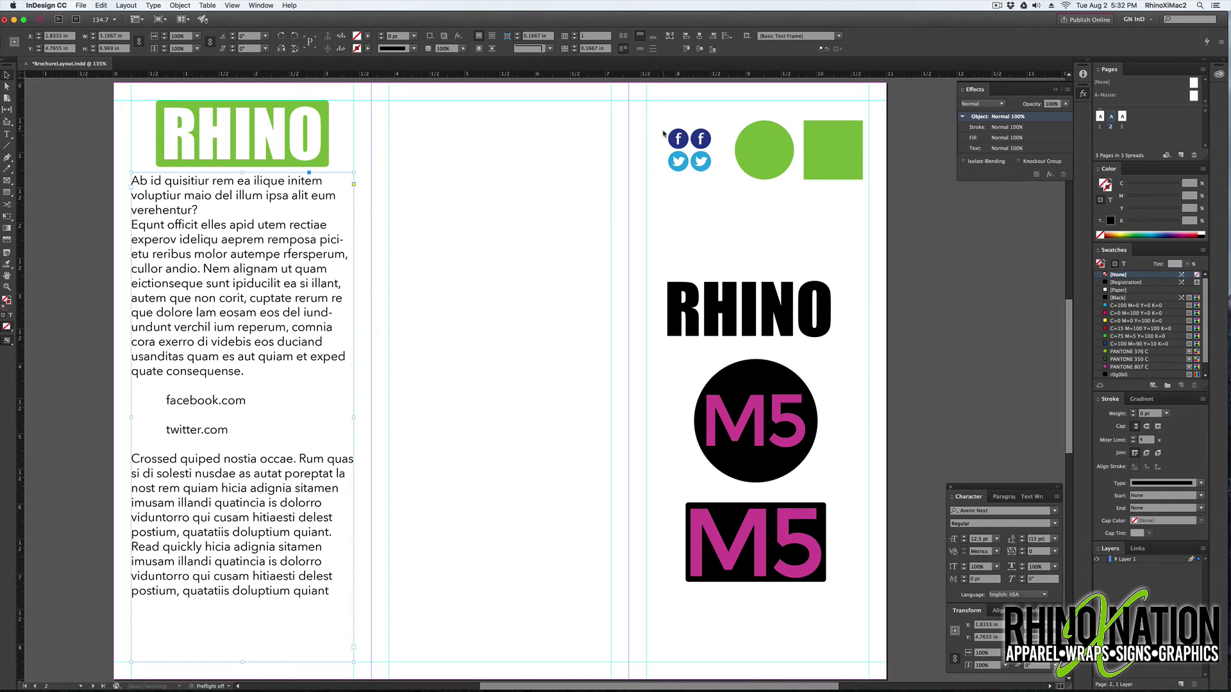
Place one Facebook icon beside the facebook.com line and one Twitter icon beside the twitter.com line
click(681, 162)
drag(681, 162, 157, 403)
click(476, 382)
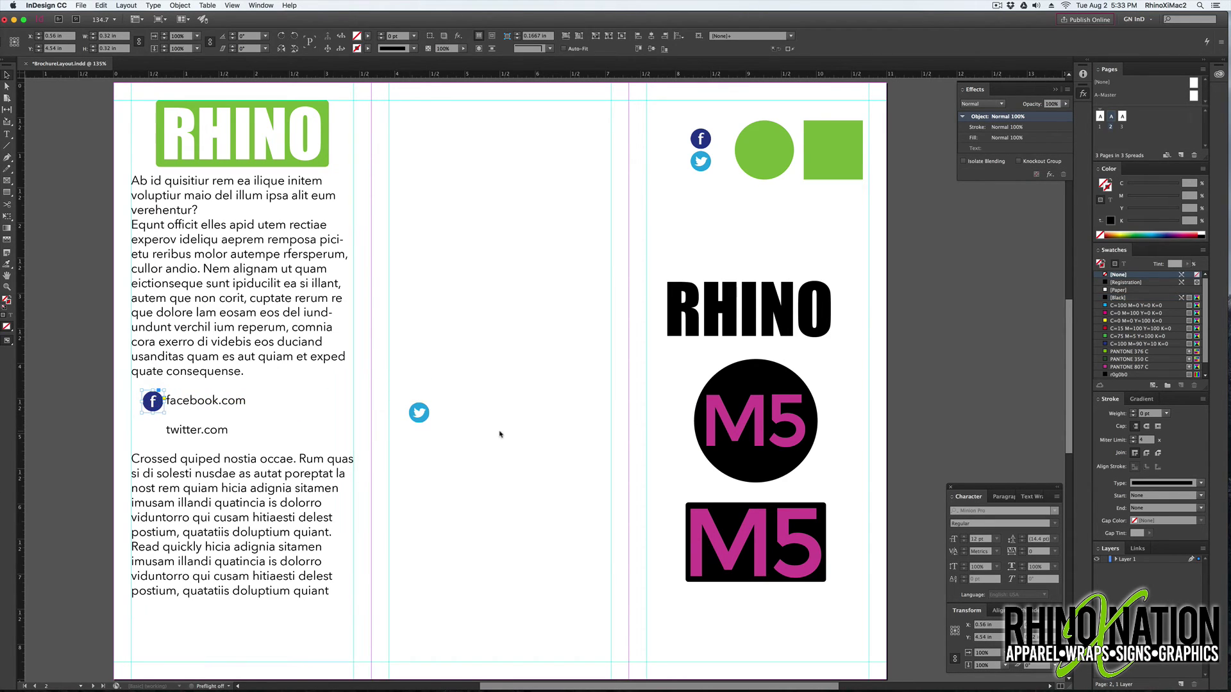
drag(420, 413, 153, 428)
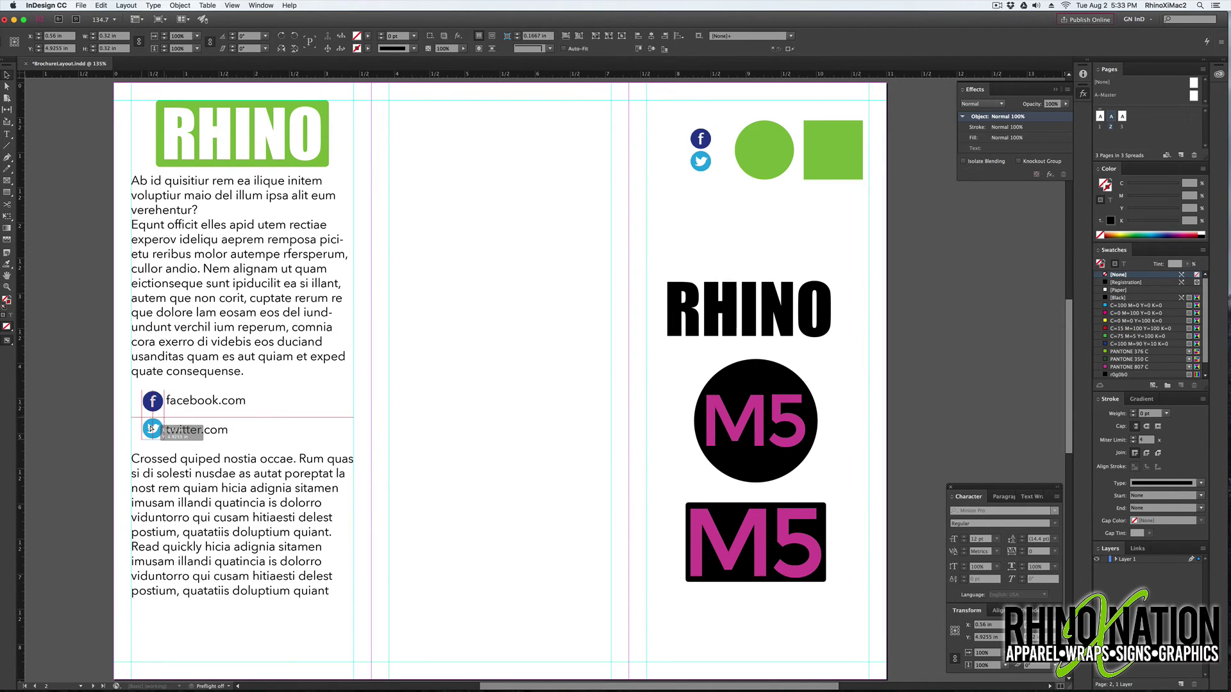
click(410, 434)
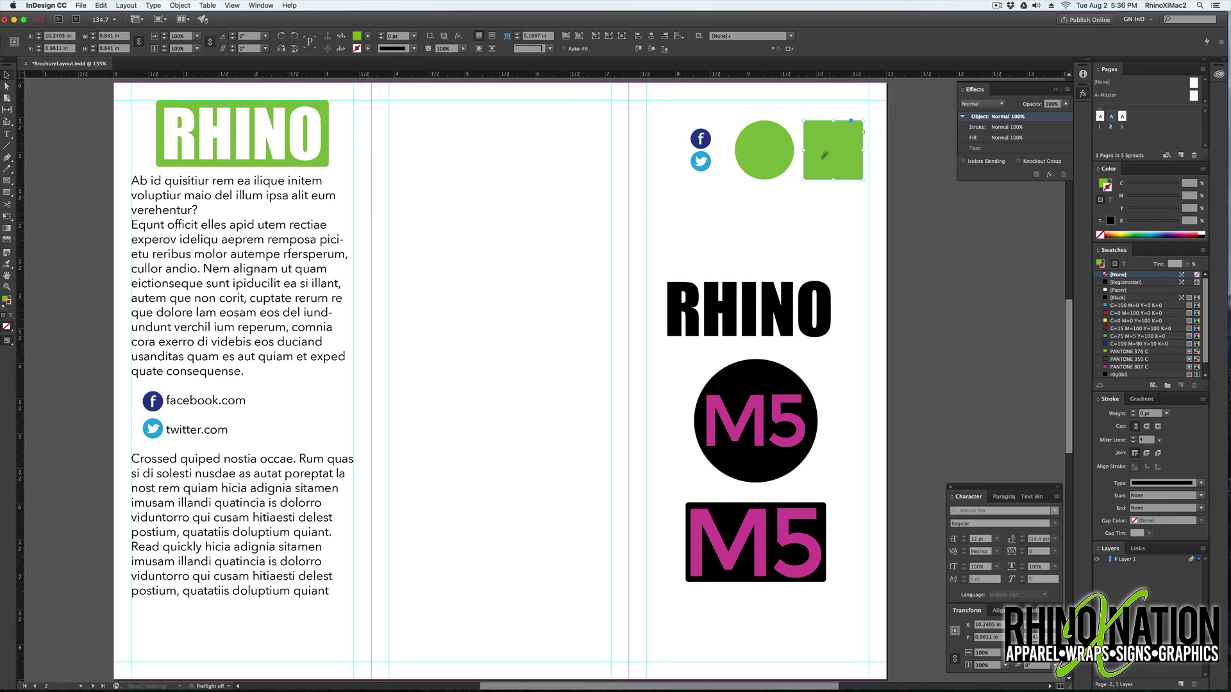
Position the green square behind the facebook.com and twitter.com lines with Send to Back, and widen it to the full column width
drag(825, 155, 392, 399)
drag(580, 398, 166, 412)
click(180, 6)
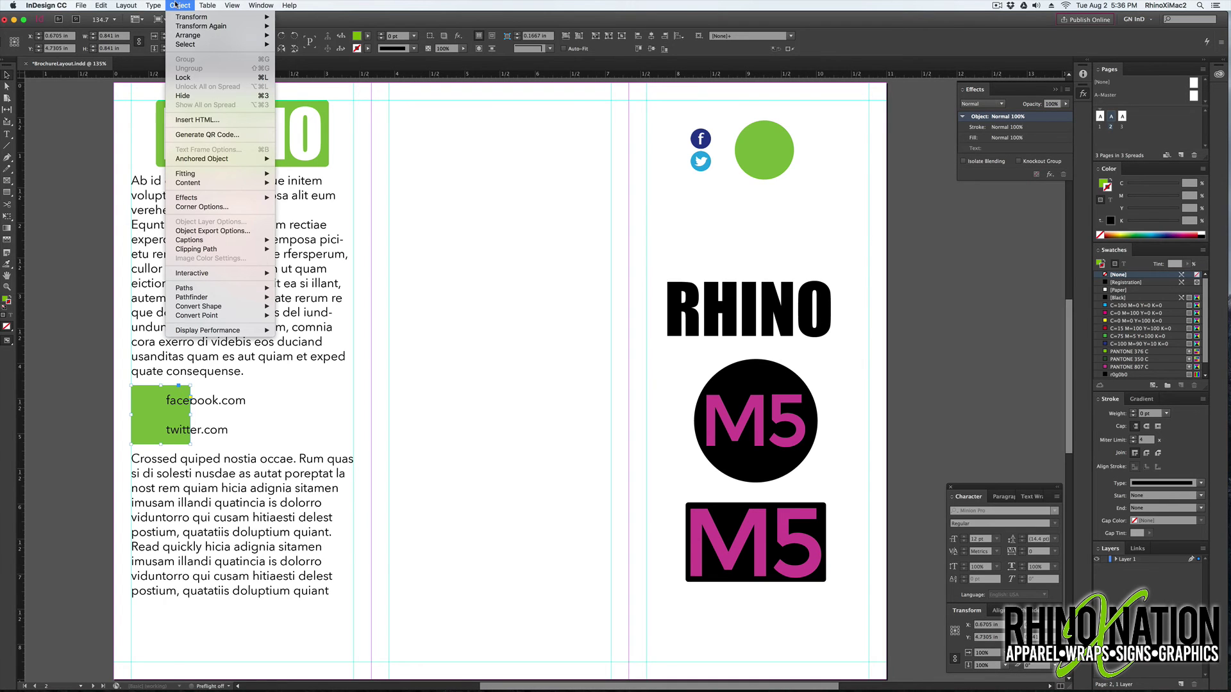
mouse_move(193, 35)
click(300, 63)
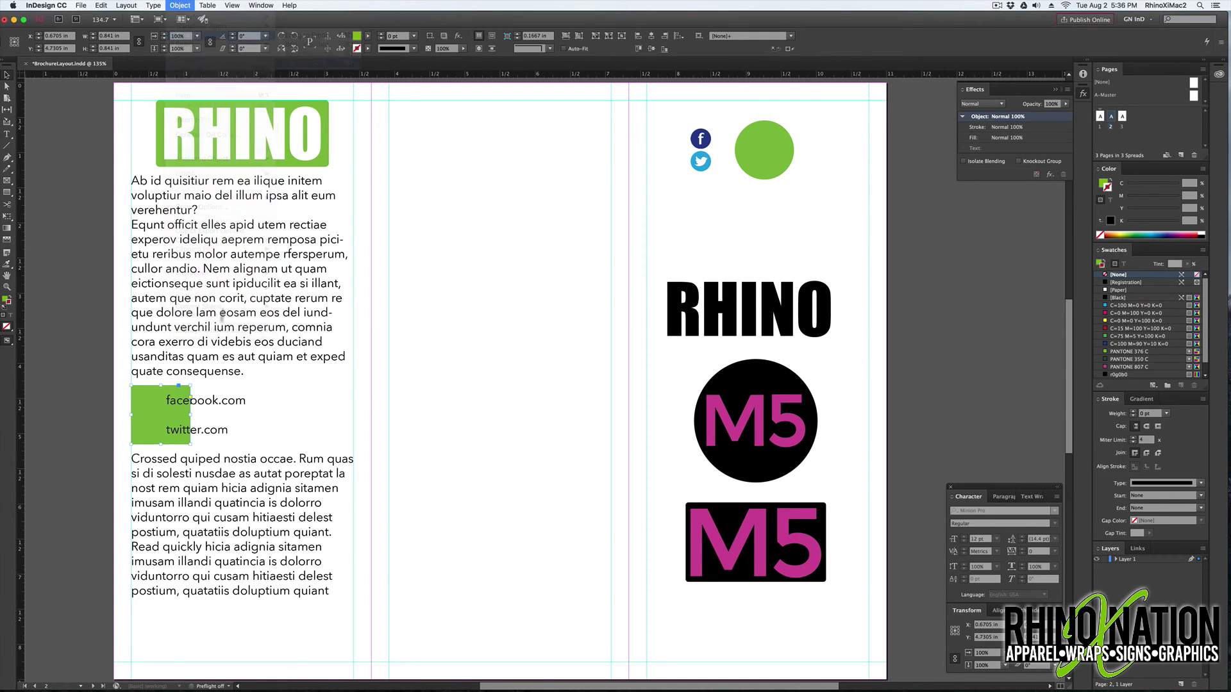
drag(190, 415, 356, 420)
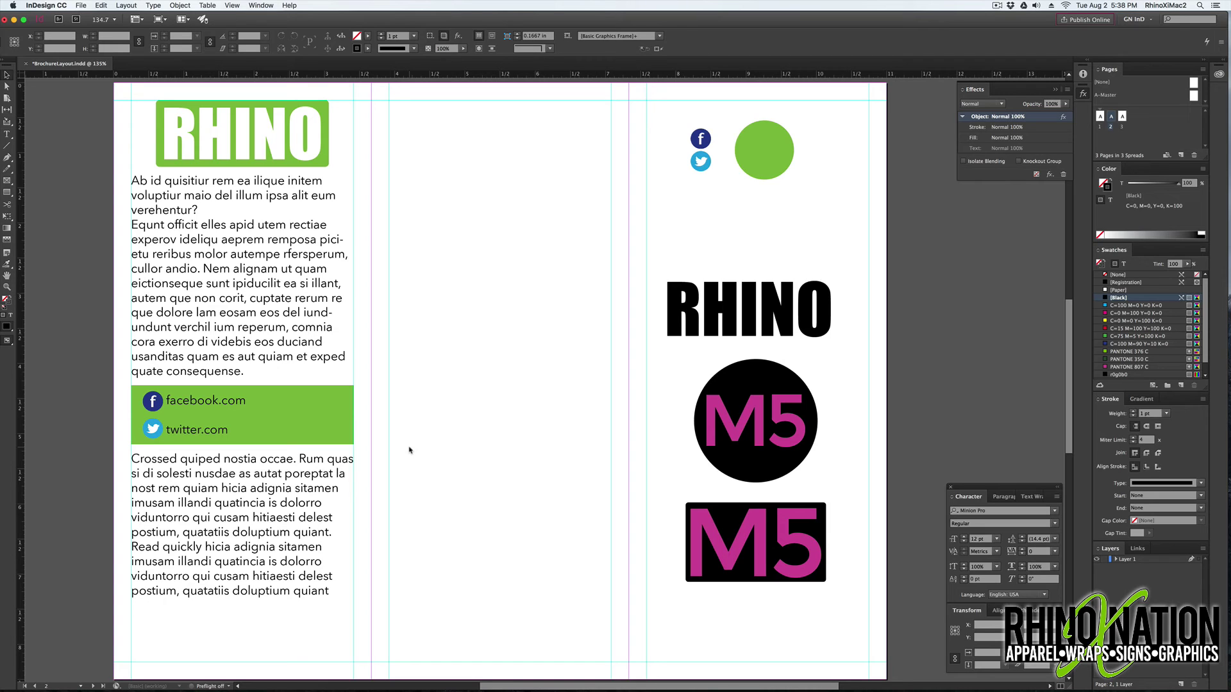
Move the body text frame and the green RHINO logo from the first column to the middle column
click(272, 343)
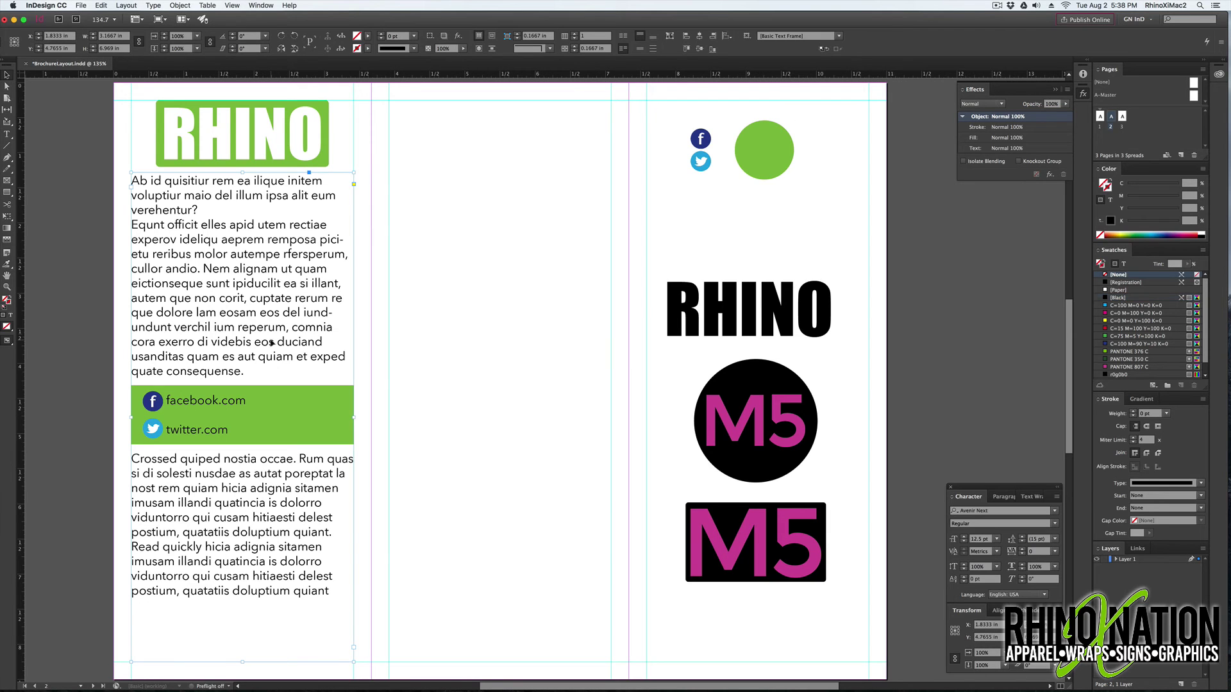
drag(244, 334, 499, 340)
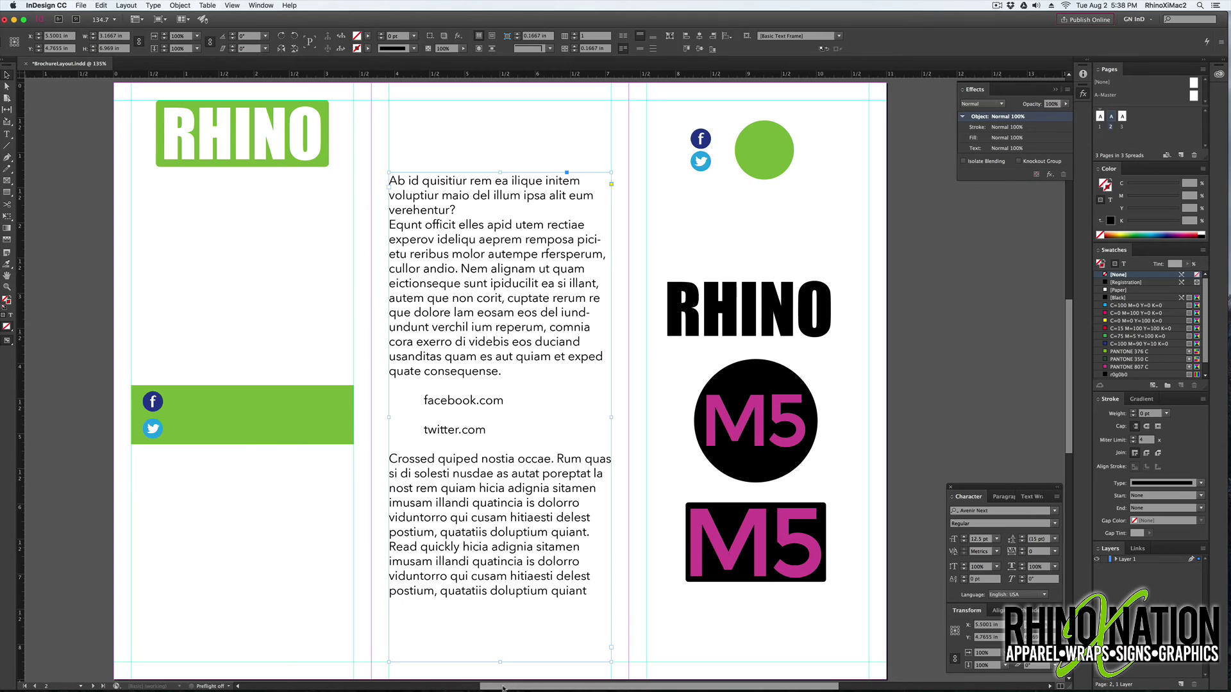
drag(503, 687, 463, 687)
drag(354, 141, 608, 144)
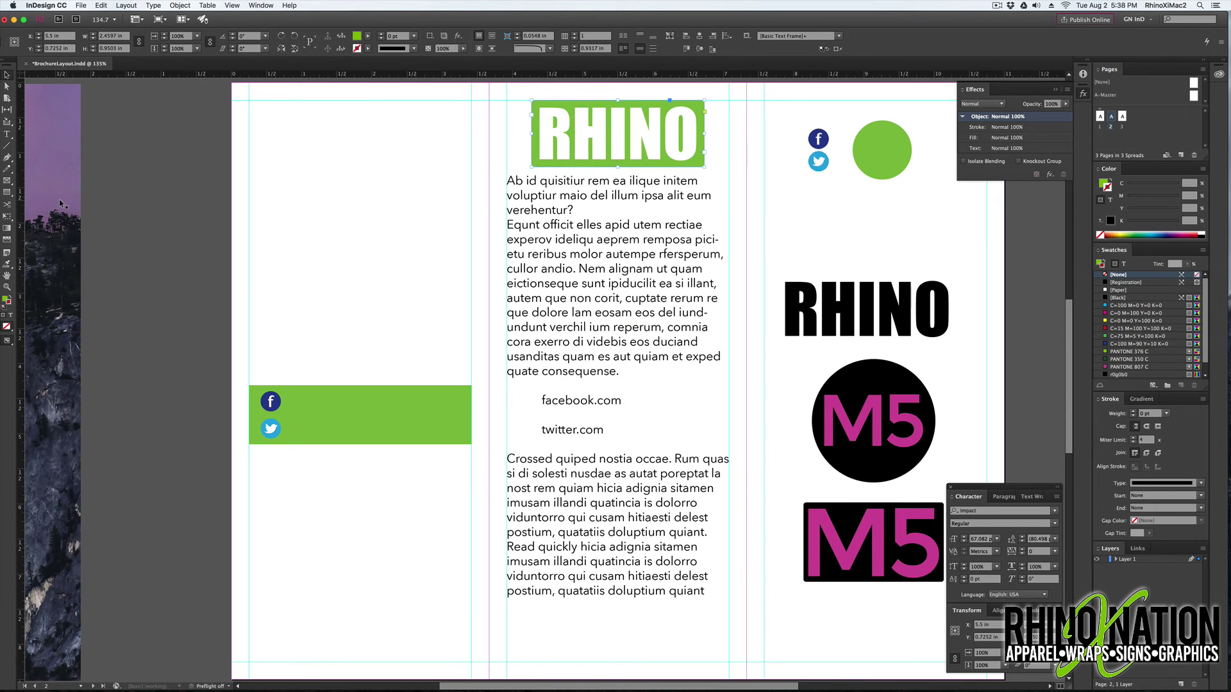
Move the mountain photo from the pasteboard onto the first panel so it covers the whole panel
drag(59, 204, 455, 194)
click(616, 211)
drag(821, 234, 797, 235)
Move the black RHINO text onto the lower part of the mountain photo and bring it to the front
click(819, 292)
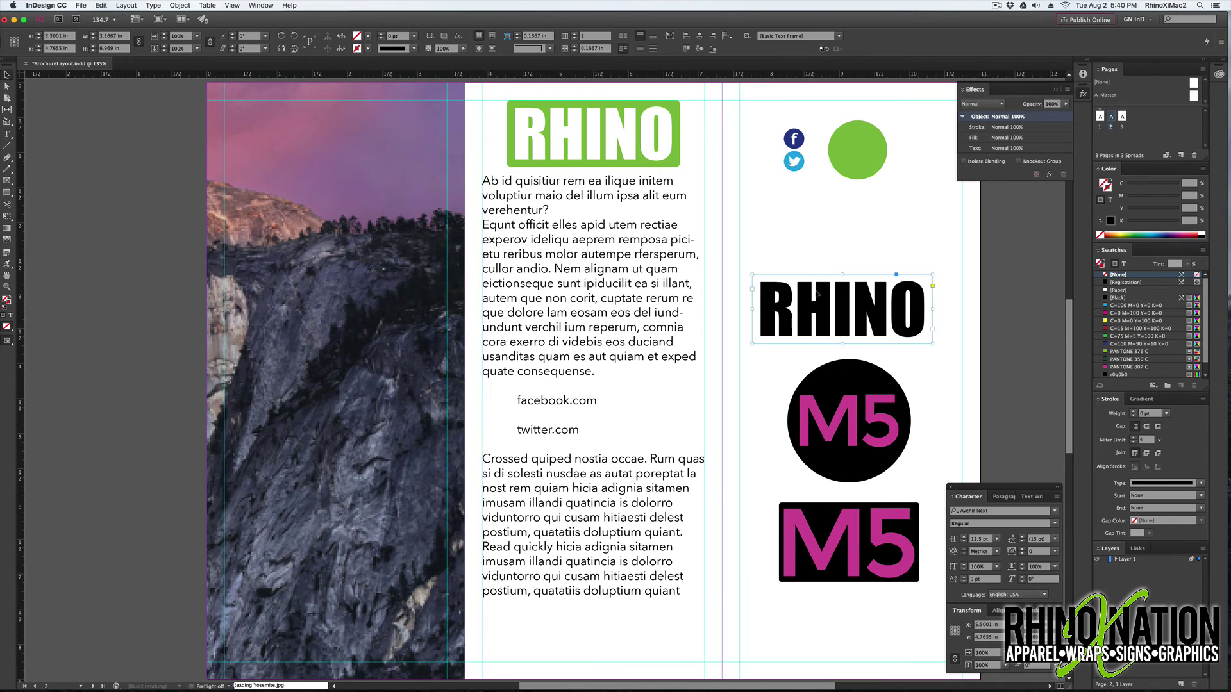
drag(818, 294, 254, 580)
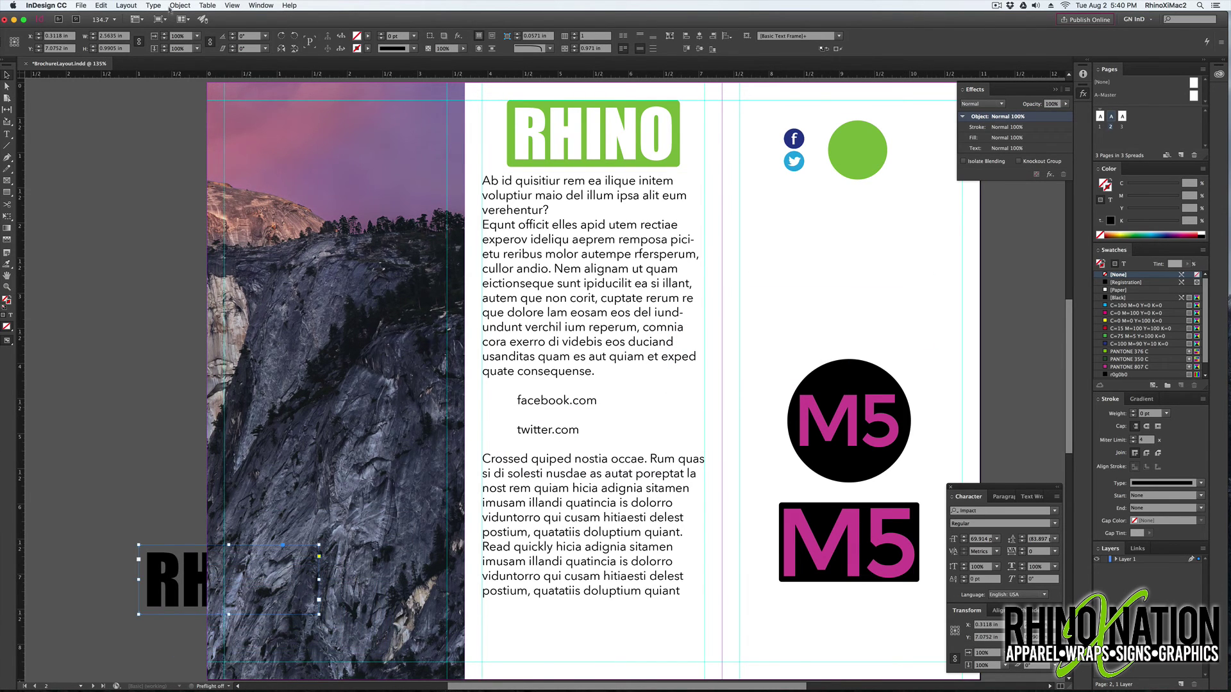
click(186, 5)
mouse_move(193, 35)
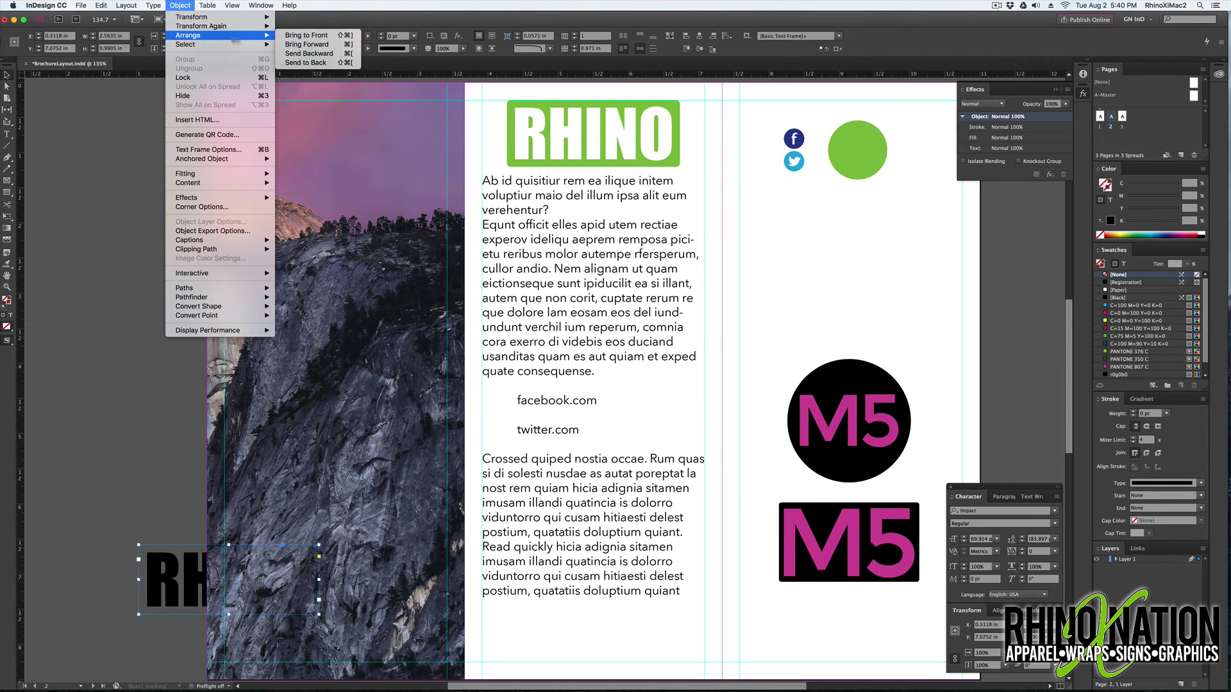
click(306, 36)
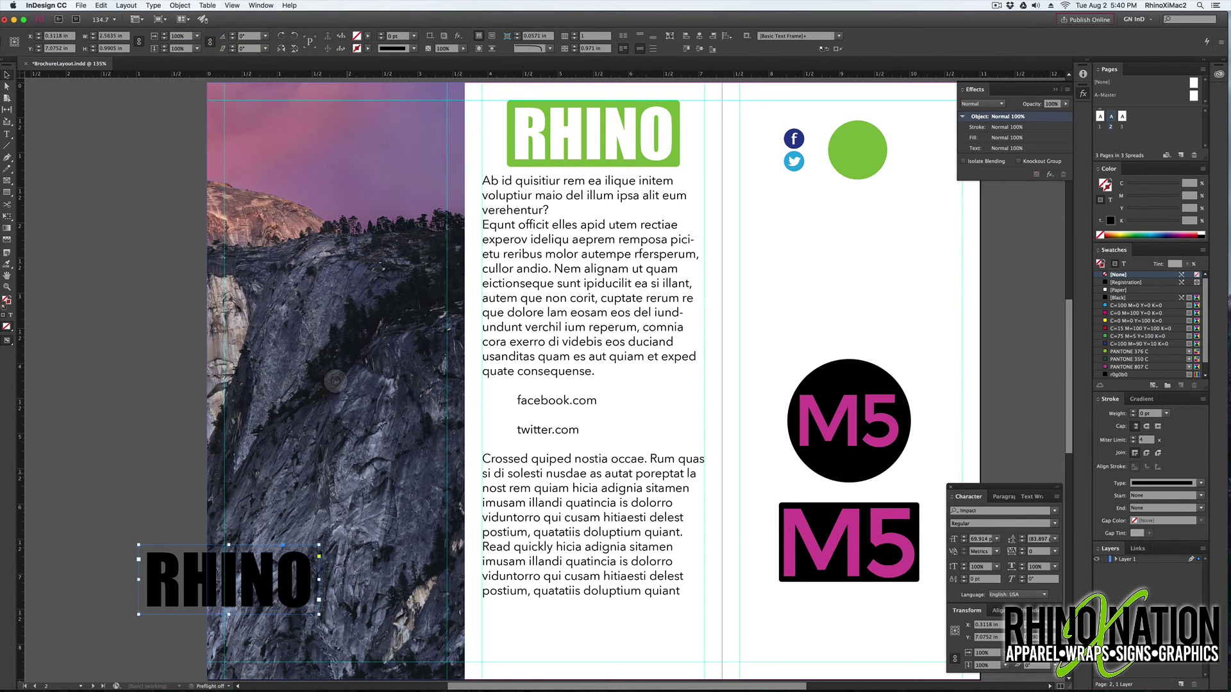
drag(268, 595, 357, 648)
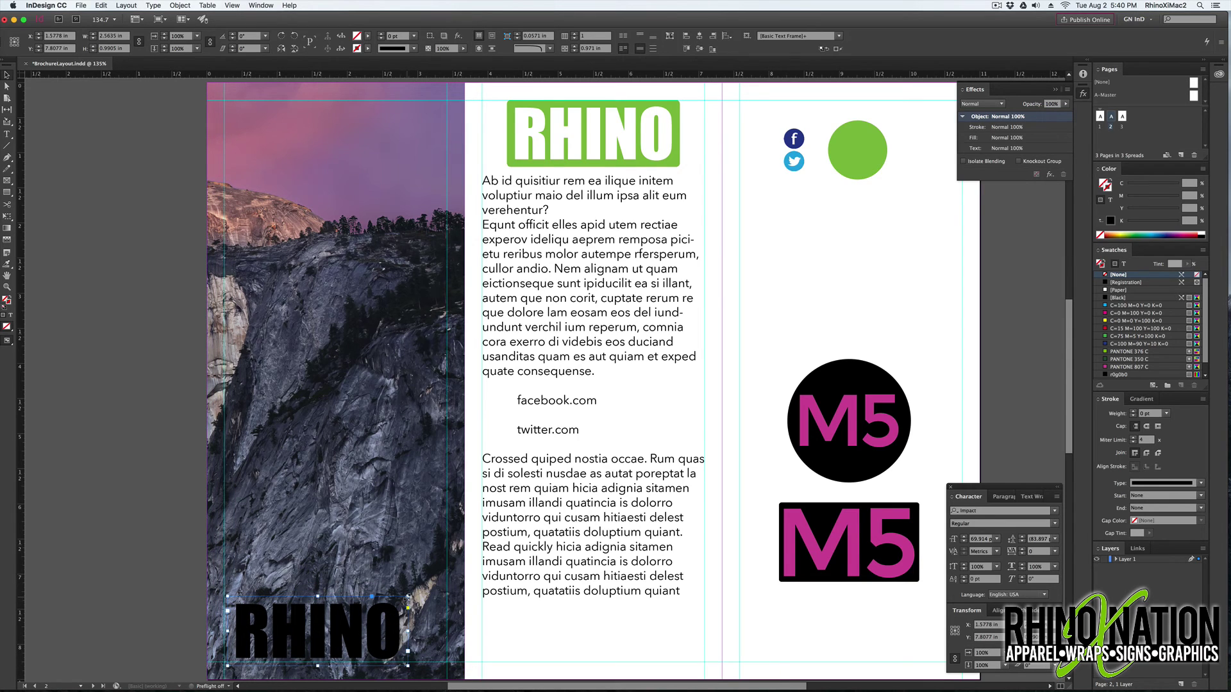
Scale the black RHINO text down to about 0.41 in wide in the photo's lower-left corner
drag(407, 597, 240, 658)
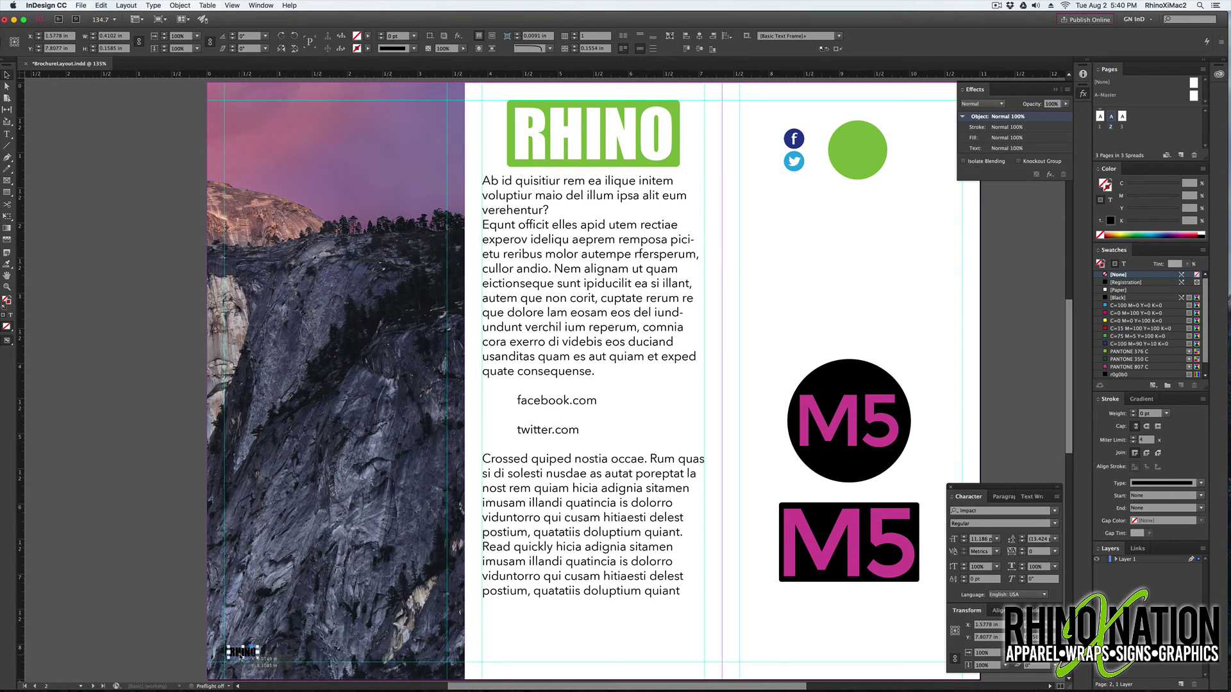
click(162, 242)
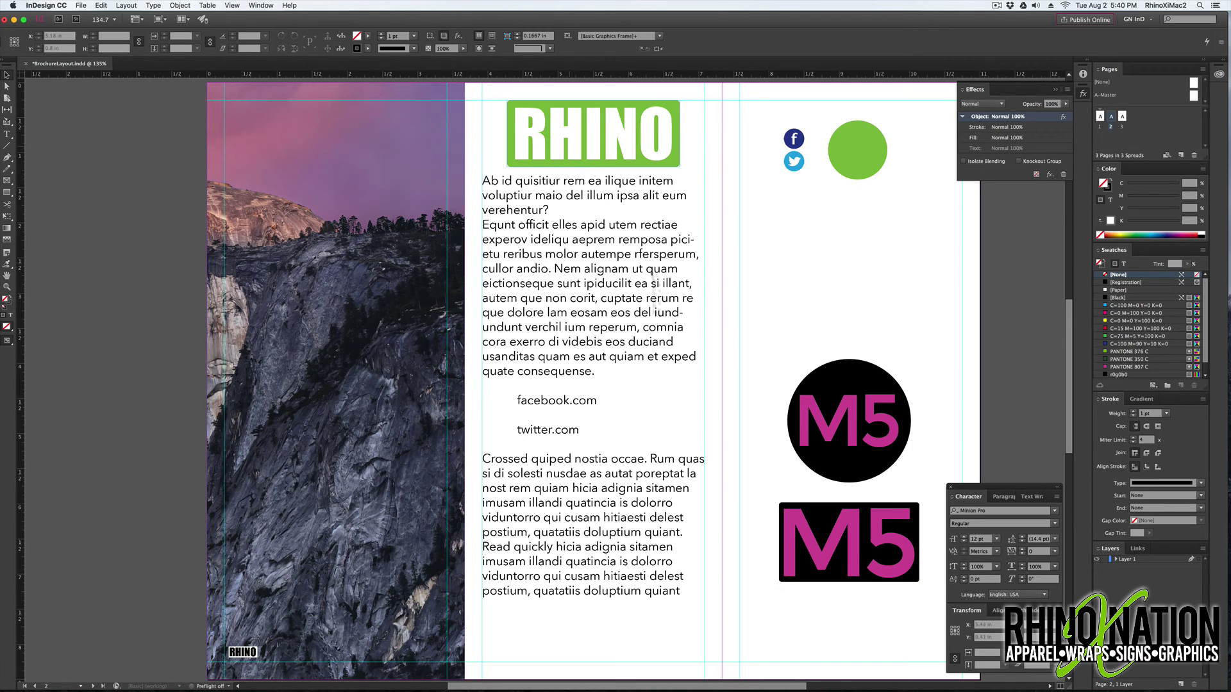
Move the mountain photo off the page onto the pasteboard and close the Effects panel
drag(419, 456, 159, 457)
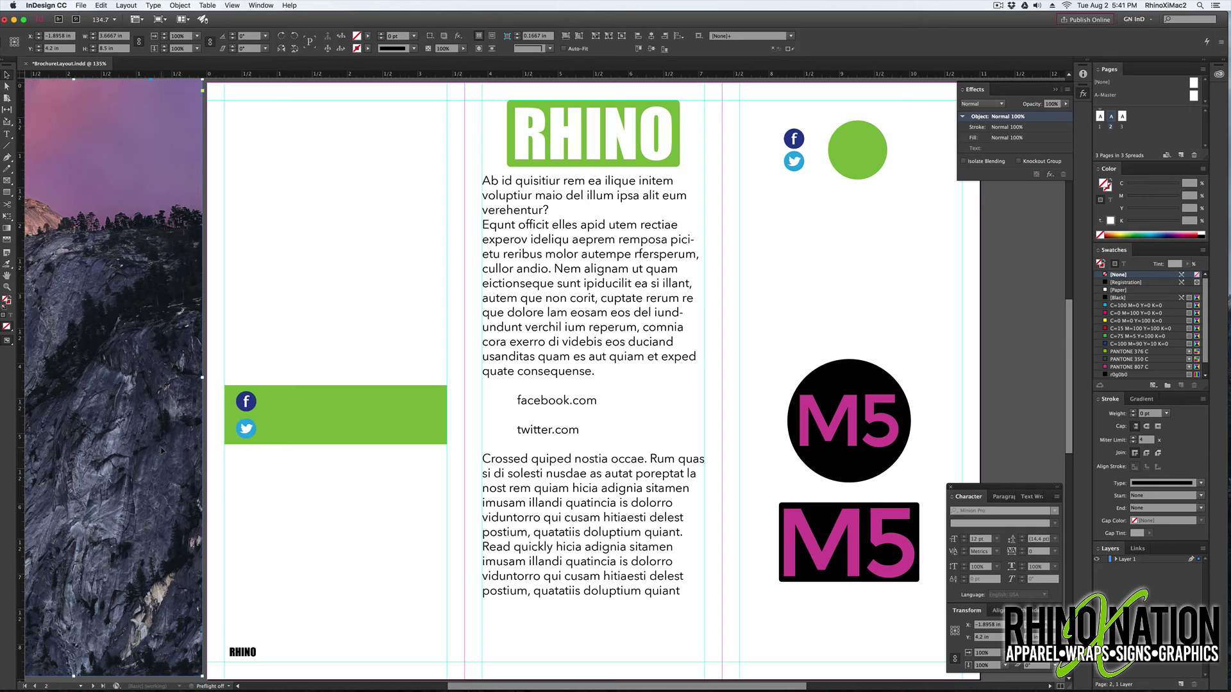
click(1055, 90)
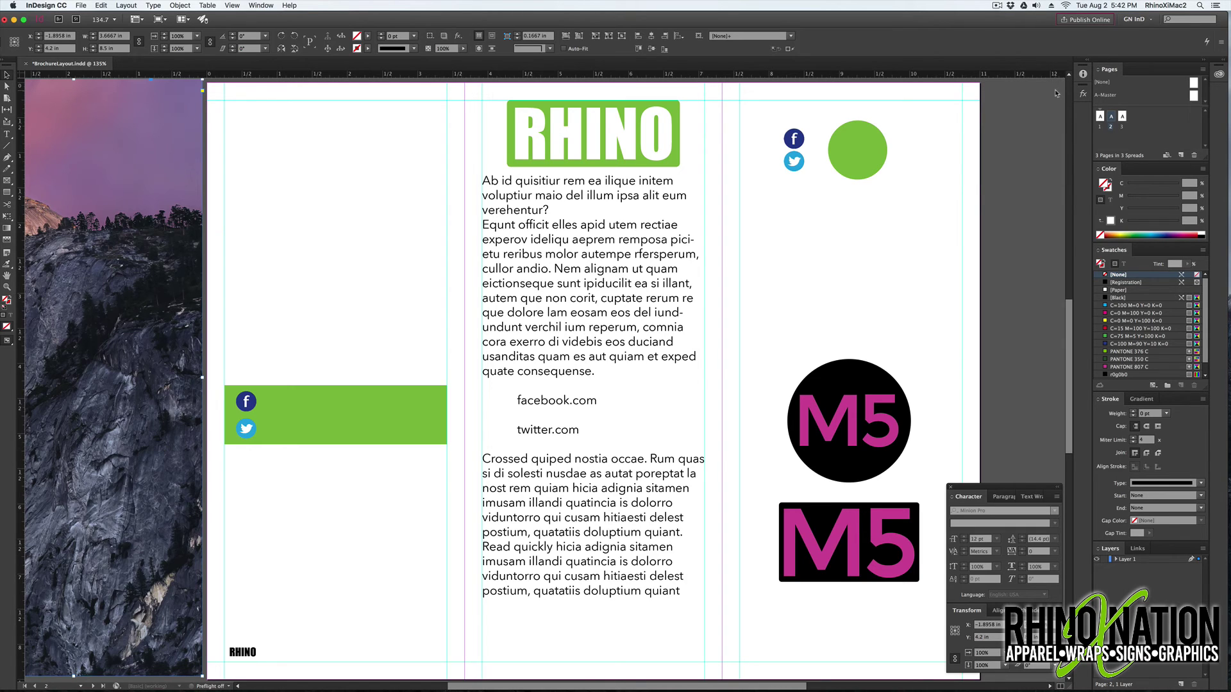
Undo all the layout changes, back to the full-height text frame in the first column and all logos, icons and shapes in the third
key(super+z)
key(super+z)
key(super+z)
key(super+z)
key(super+z)
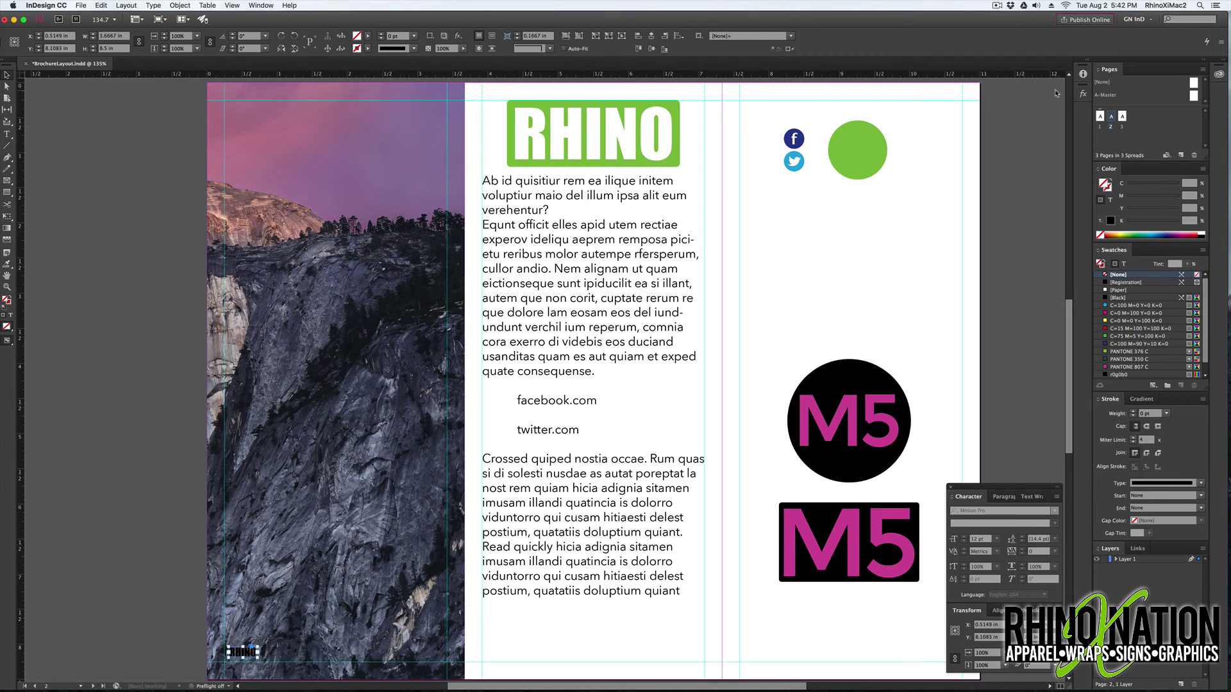
key(super+z)
key(super+z)
key(super+z)
key(super+z)
key(super+z)
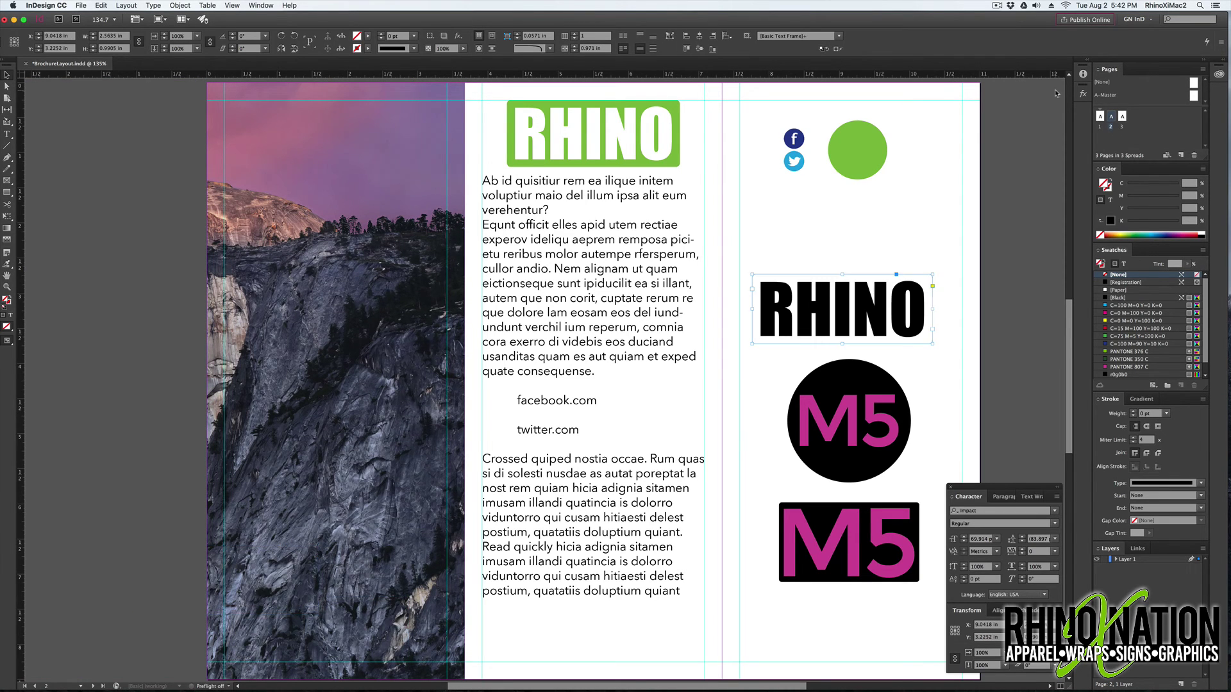
key(super+z)
key(super+z)
key(super+z)
key(super+z)
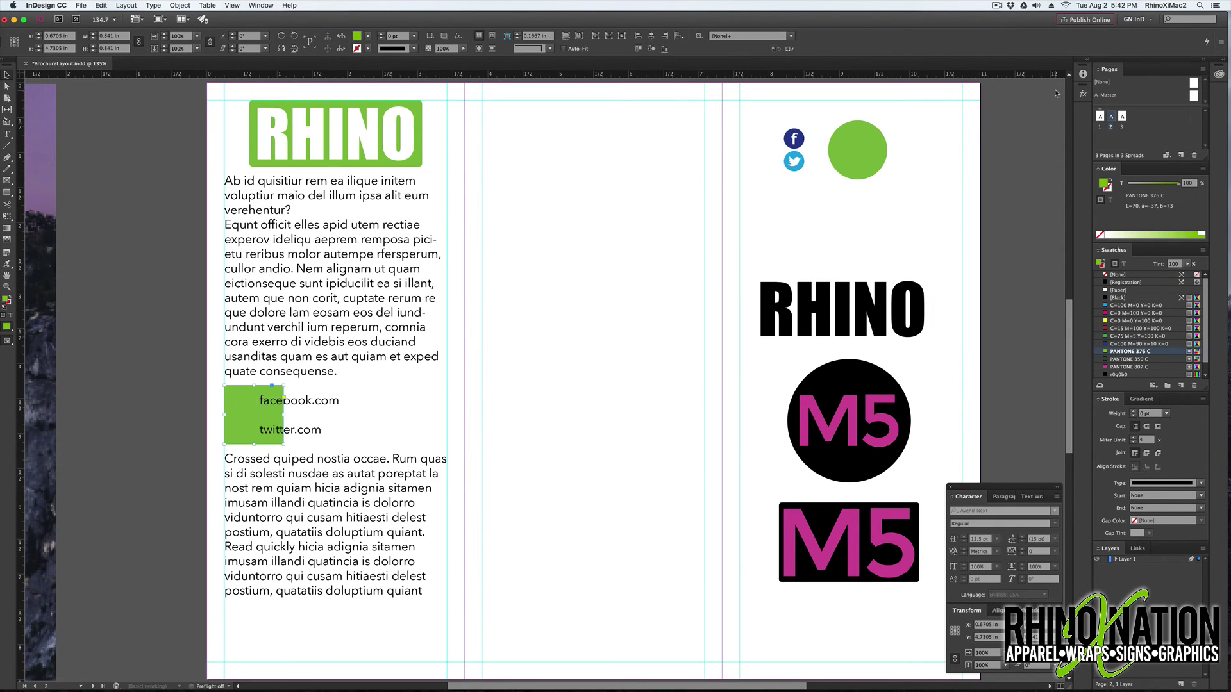
key(super+z)
key(super+z)
key(super+z)
key(super+z)
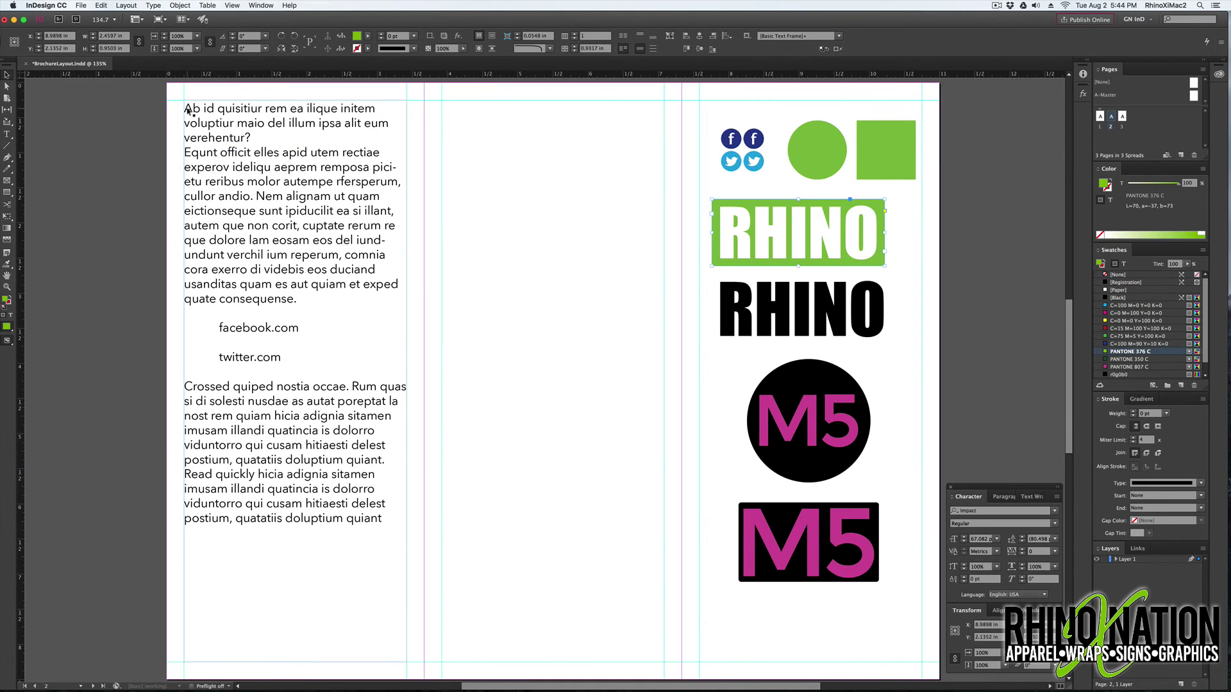
Insert five blank lines above the opening paragraph of the first column's body text
double_click(188, 109)
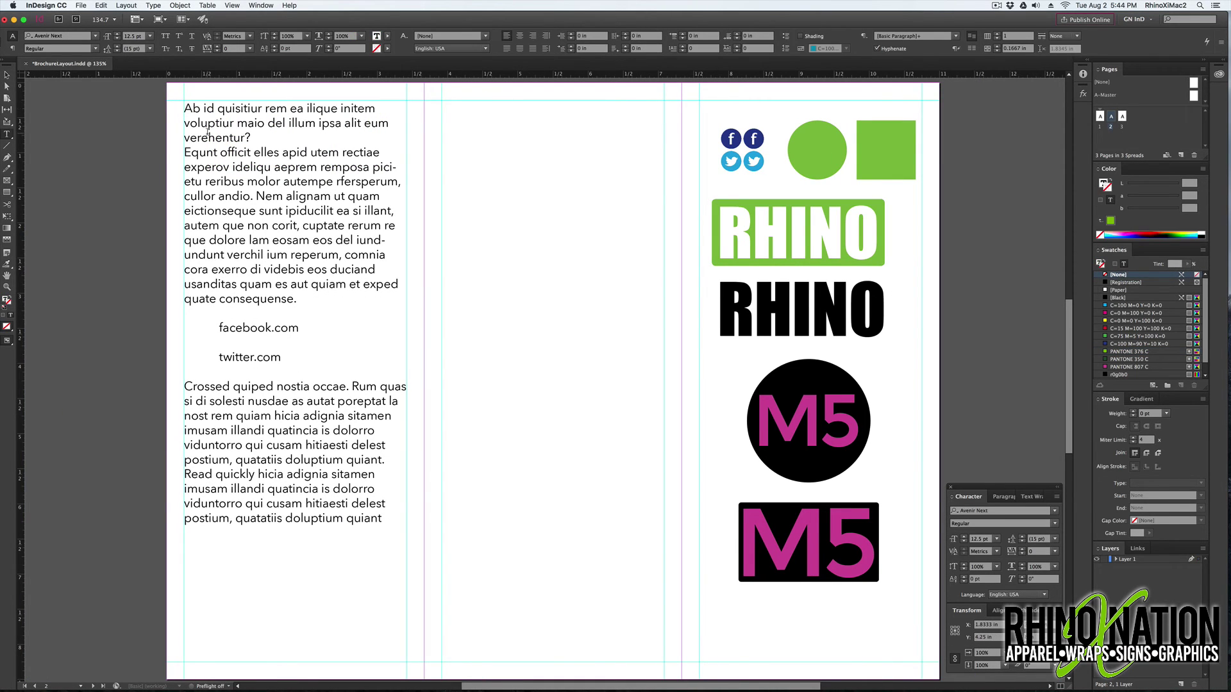
key(Return)
key(Return)
key(Return)
key(Return)
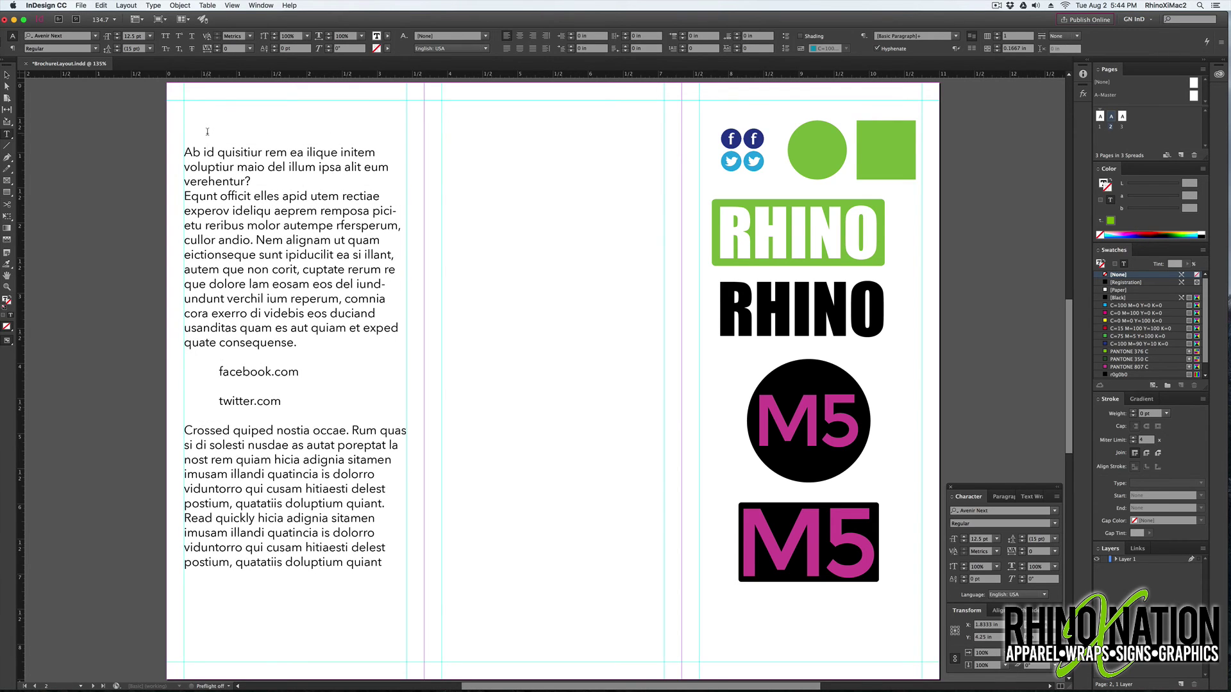
key(Return)
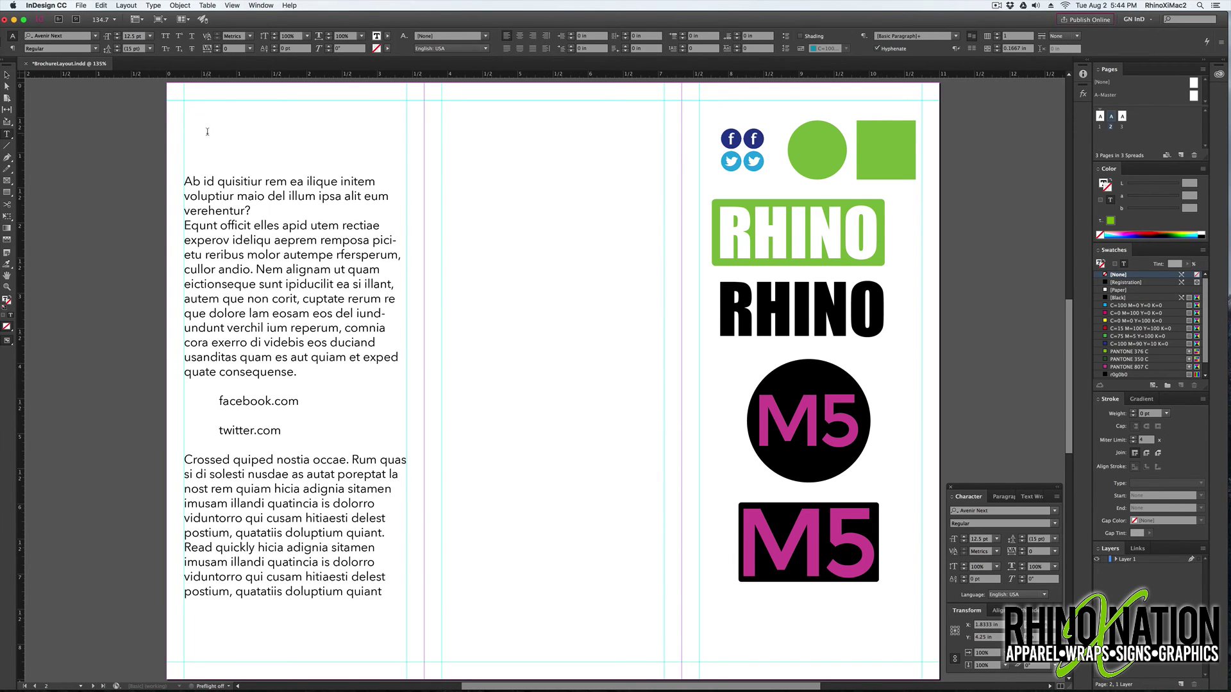
click(7, 74)
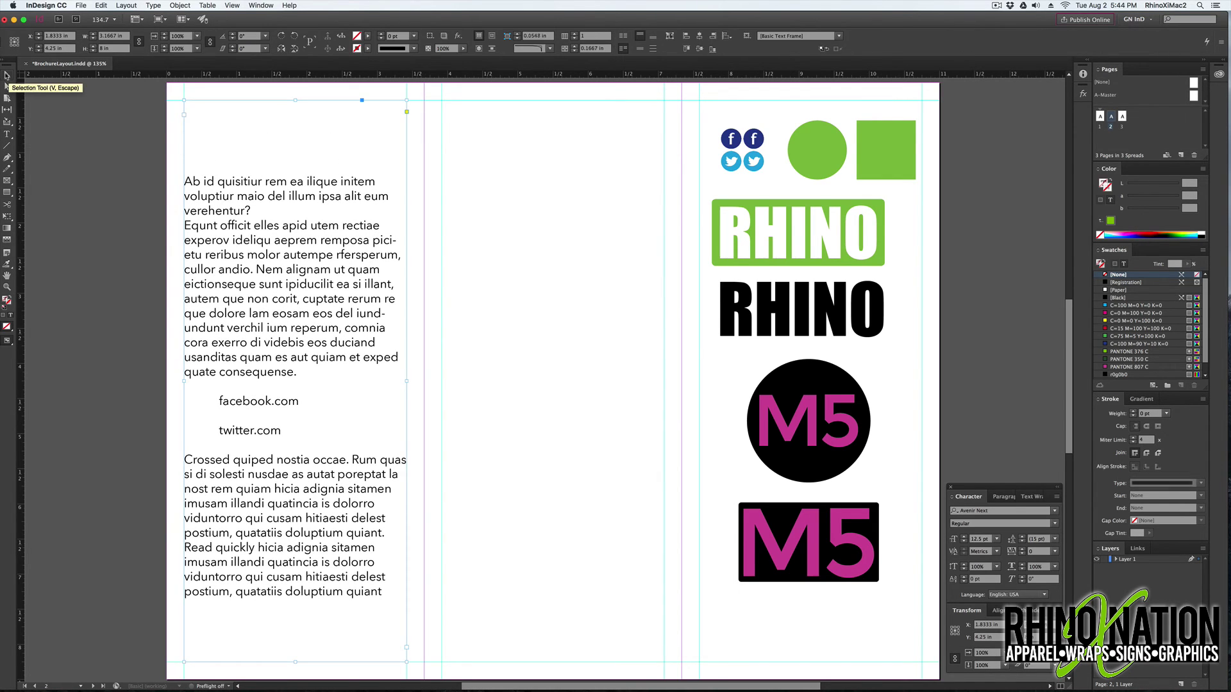
Move the green RHINO logo into the blank space above the body text, centred in the first column
click(819, 231)
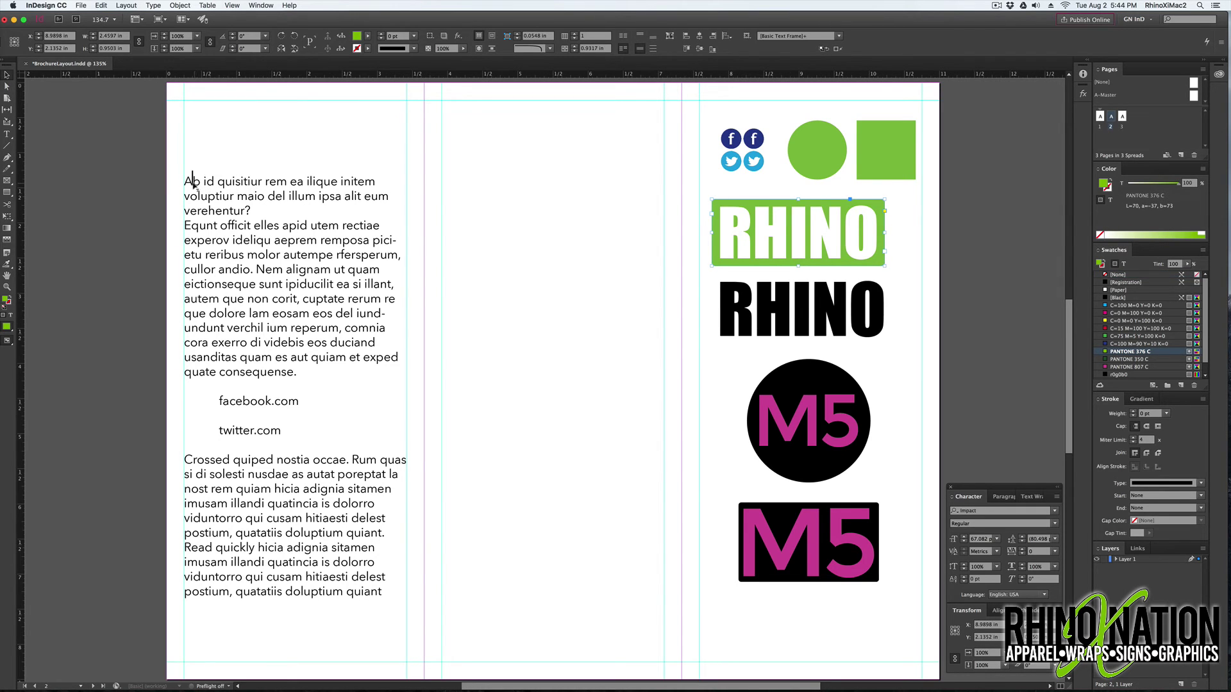
drag(184, 183, 183, 185)
drag(826, 230, 368, 141)
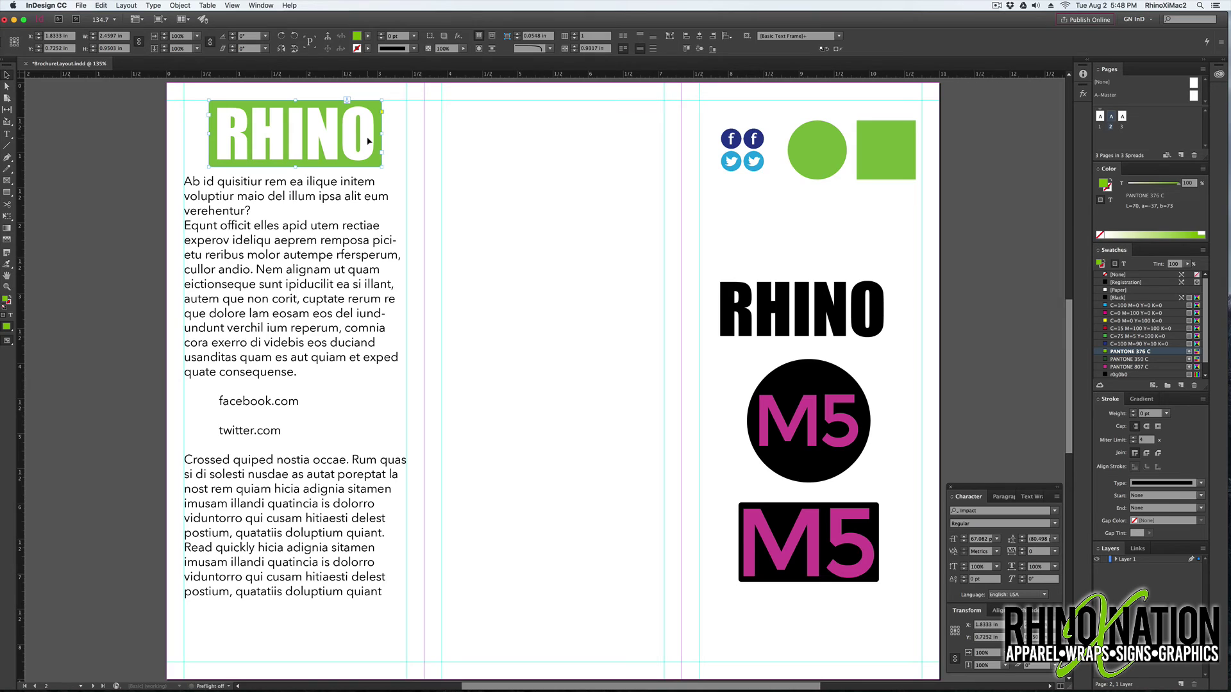
click(472, 204)
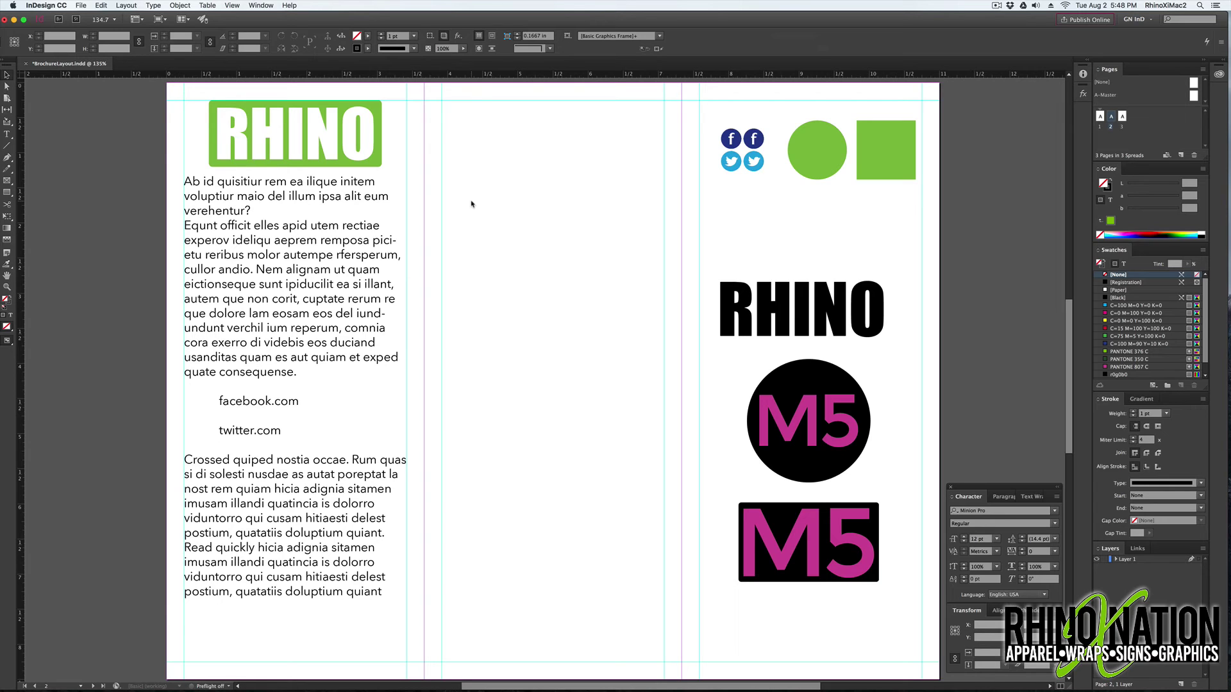
Move the green square from the third column to the foot of the first column, centred below the body text
mouse_move(373, 292)
mouse_down()
mouse_move(468, 295)
mouse_move(377, 277)
mouse_move(519, 289)
mouse_move(356, 288)
mouse_up()
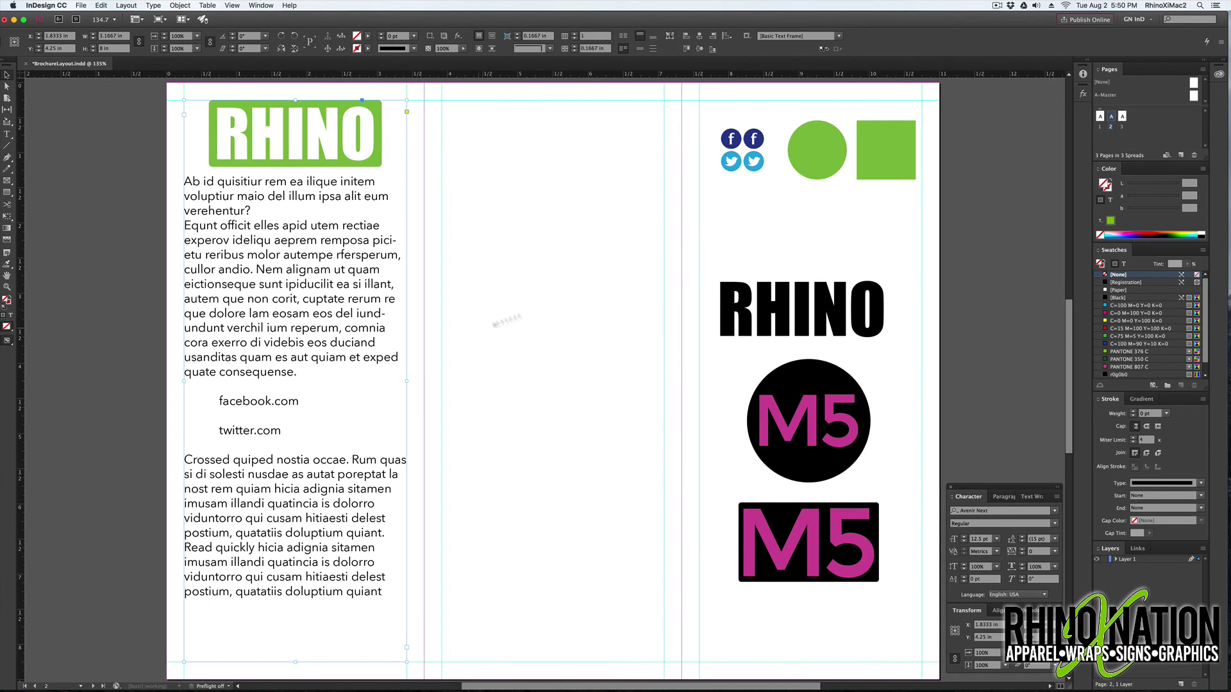
click(861, 153)
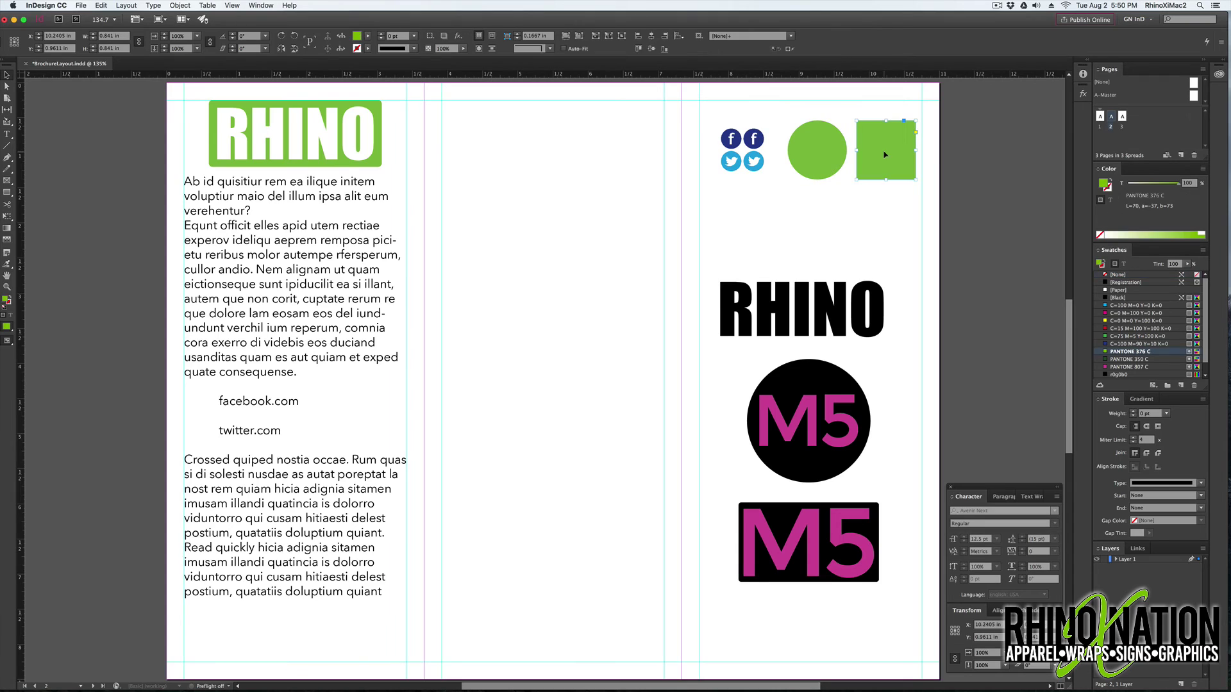
drag(884, 154, 582, 252)
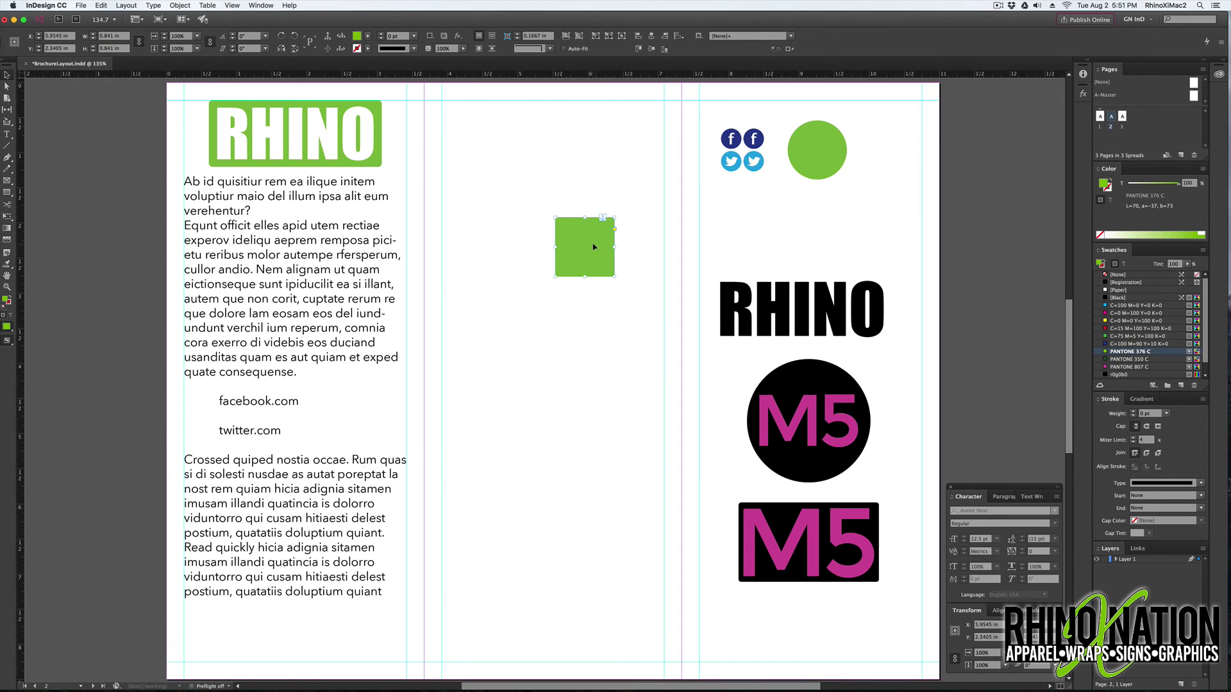
drag(595, 244, 306, 628)
click(245, 360)
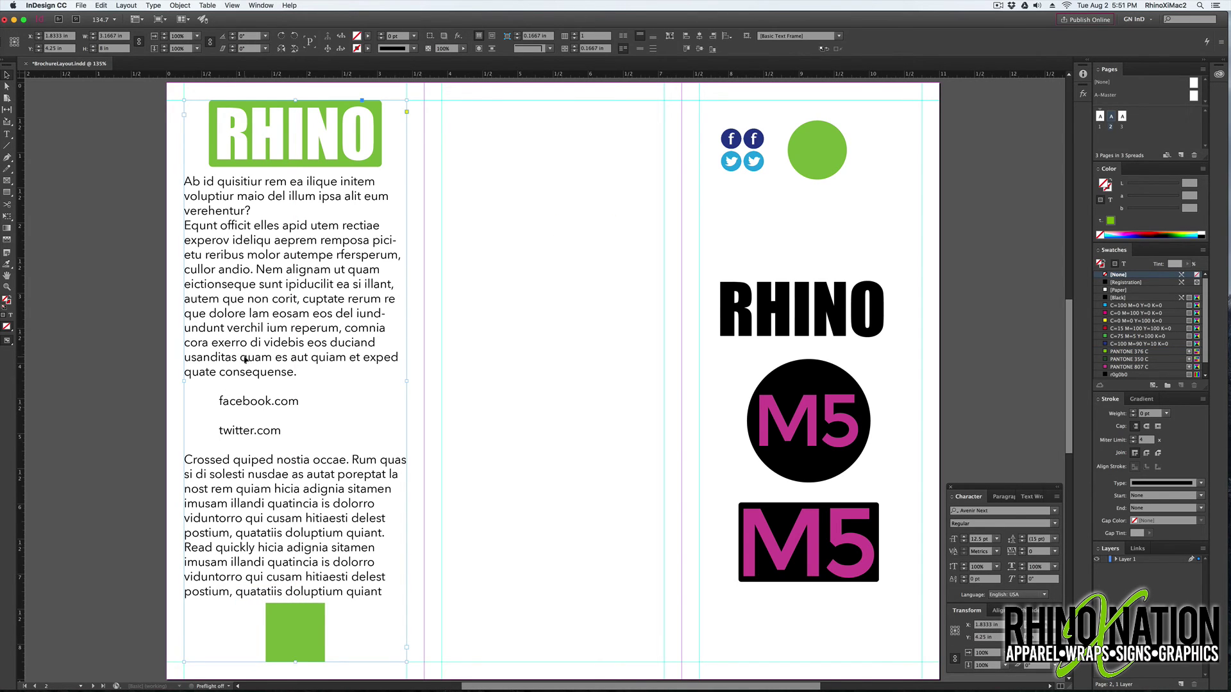
Try moving the body text frame with its anchored logo and square into the second column, and undo the move
drag(246, 360, 475, 381)
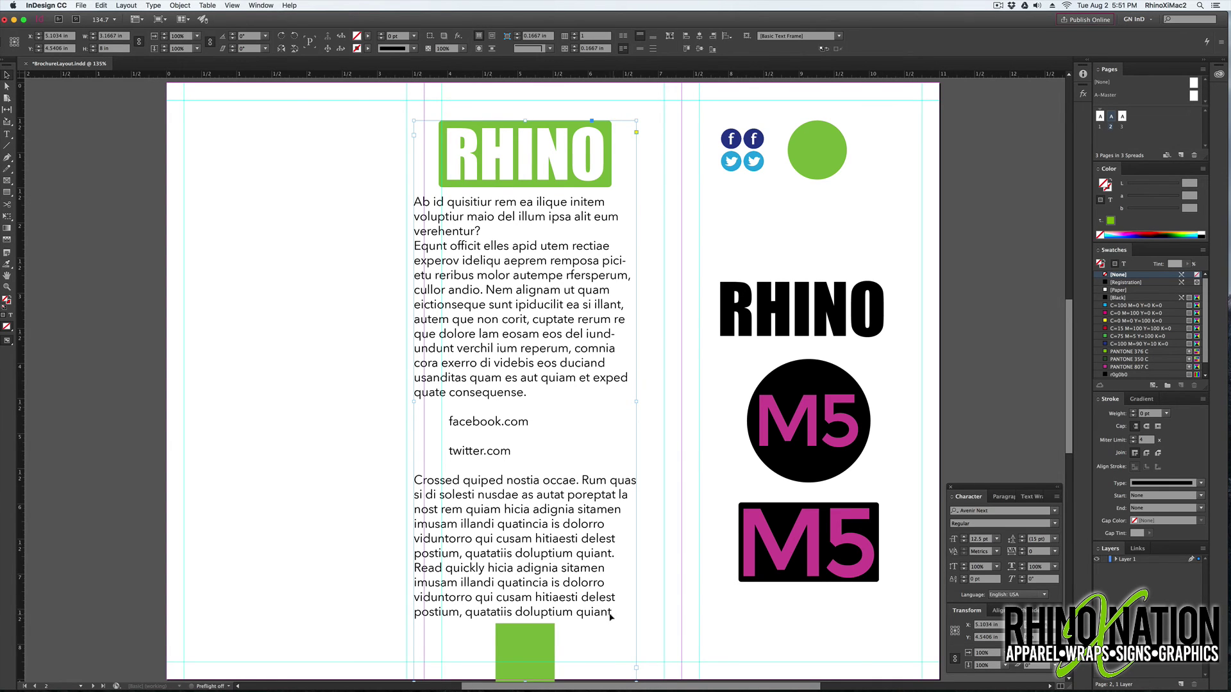
key(super+z)
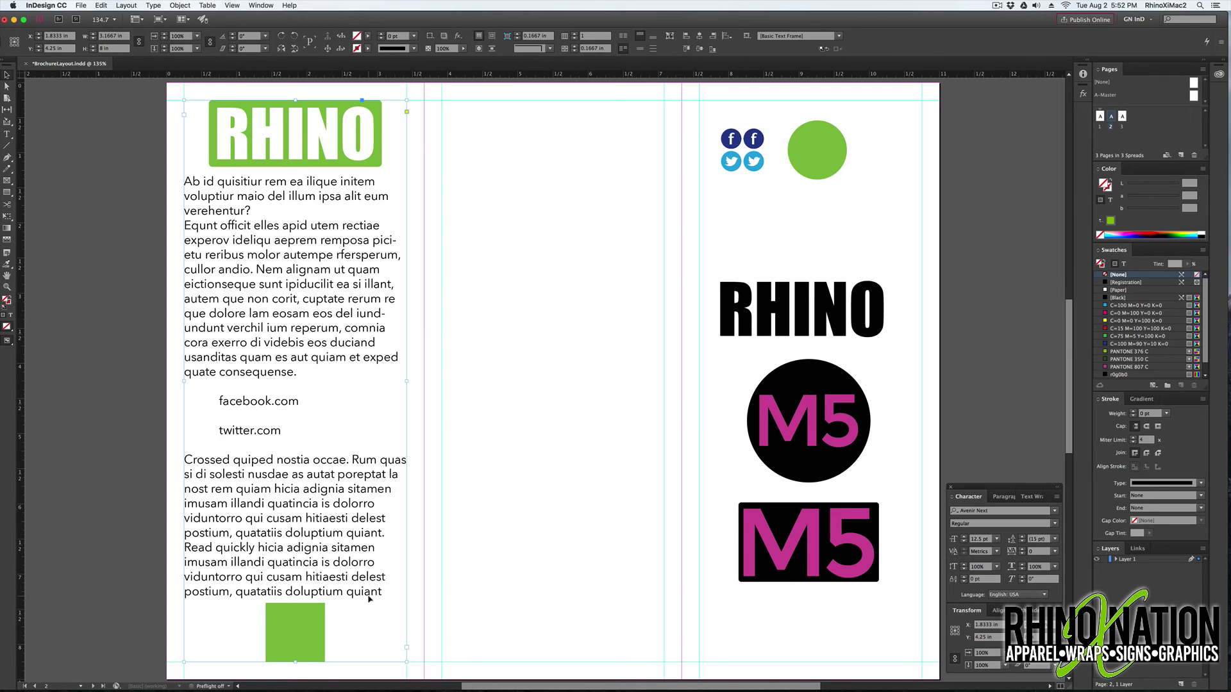
Show the text threads with the green square at the foot of the first column selected
click(298, 616)
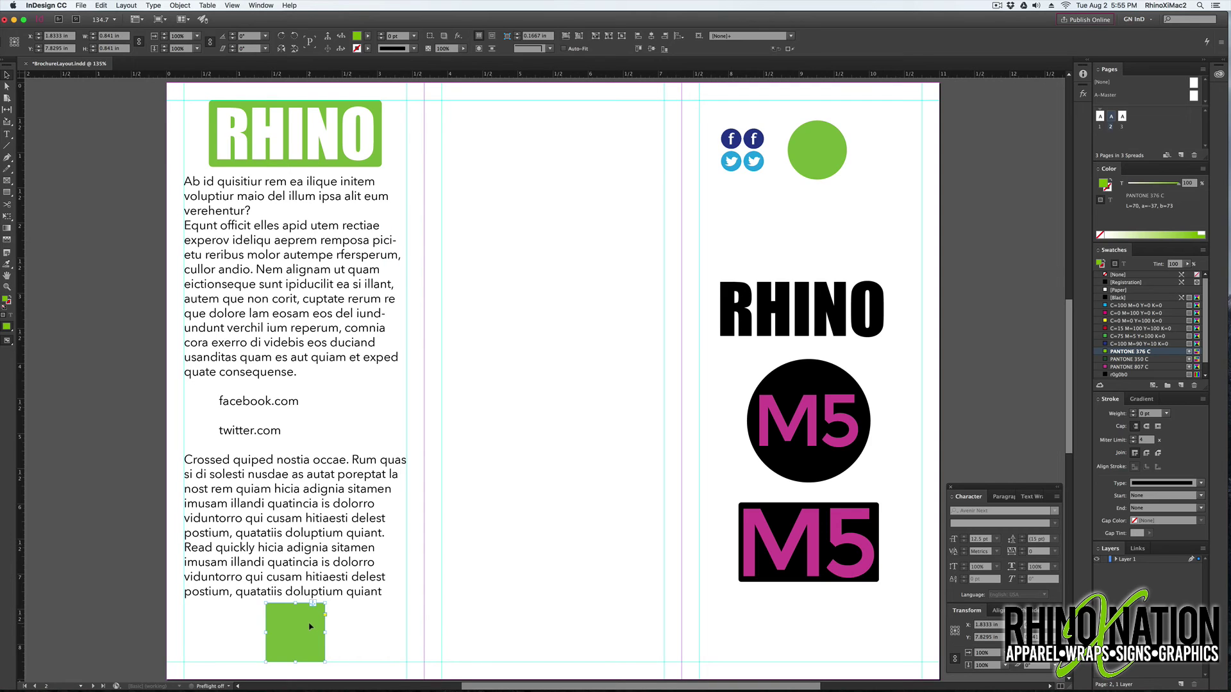
click(232, 5)
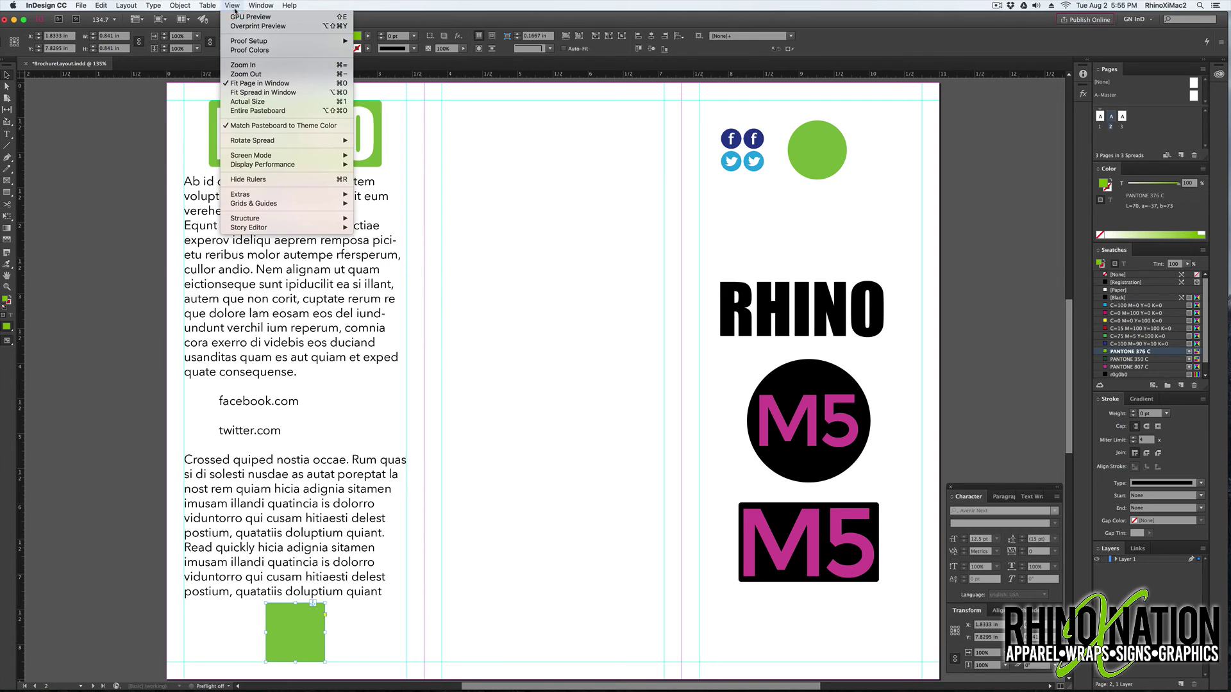
mouse_move(337, 195)
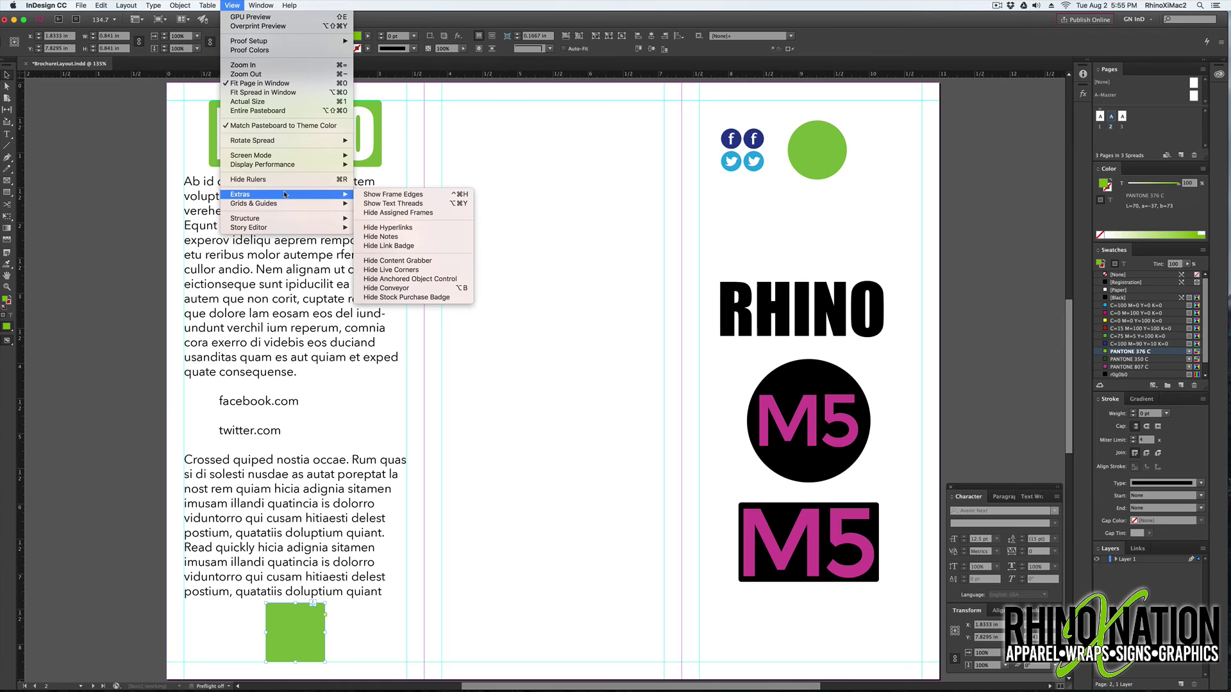
click(412, 204)
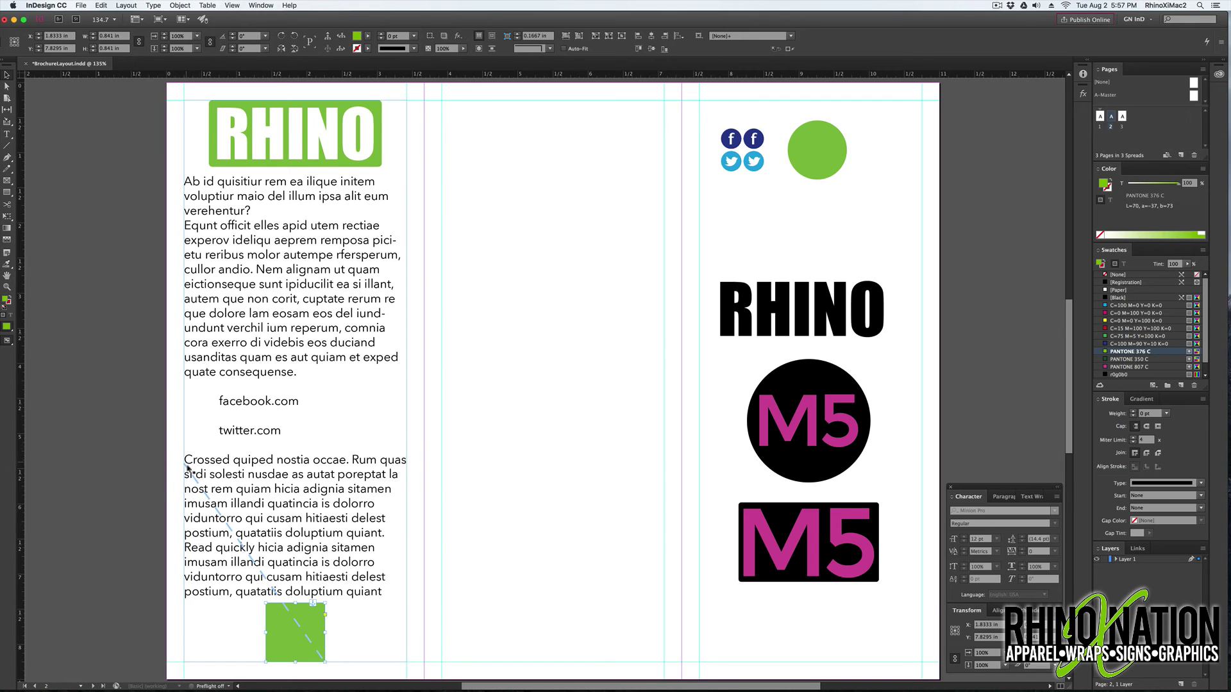
Re-anchor the green square to the end of the body text and nudge the square slightly left
drag(313, 605, 383, 596)
drag(292, 634, 286, 634)
Shift the body text frame about 1 in right and draw a green bar about 0.841 in wide and 8 in tall beside it
click(236, 325)
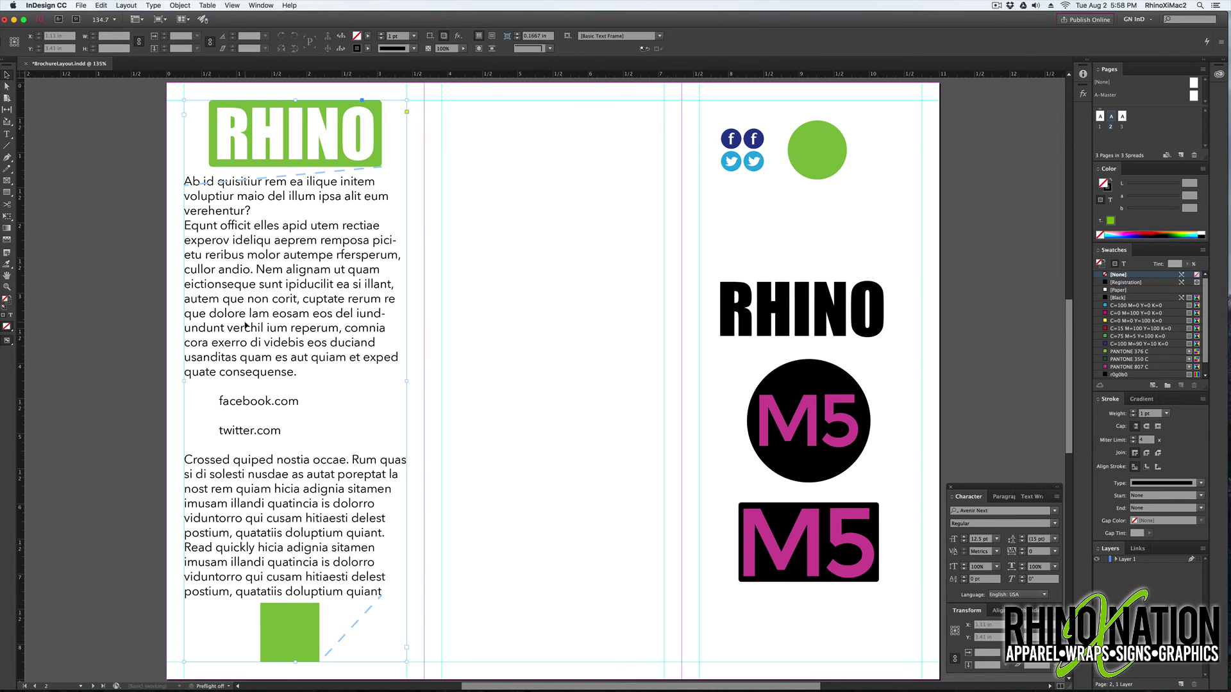
drag(251, 325, 308, 327)
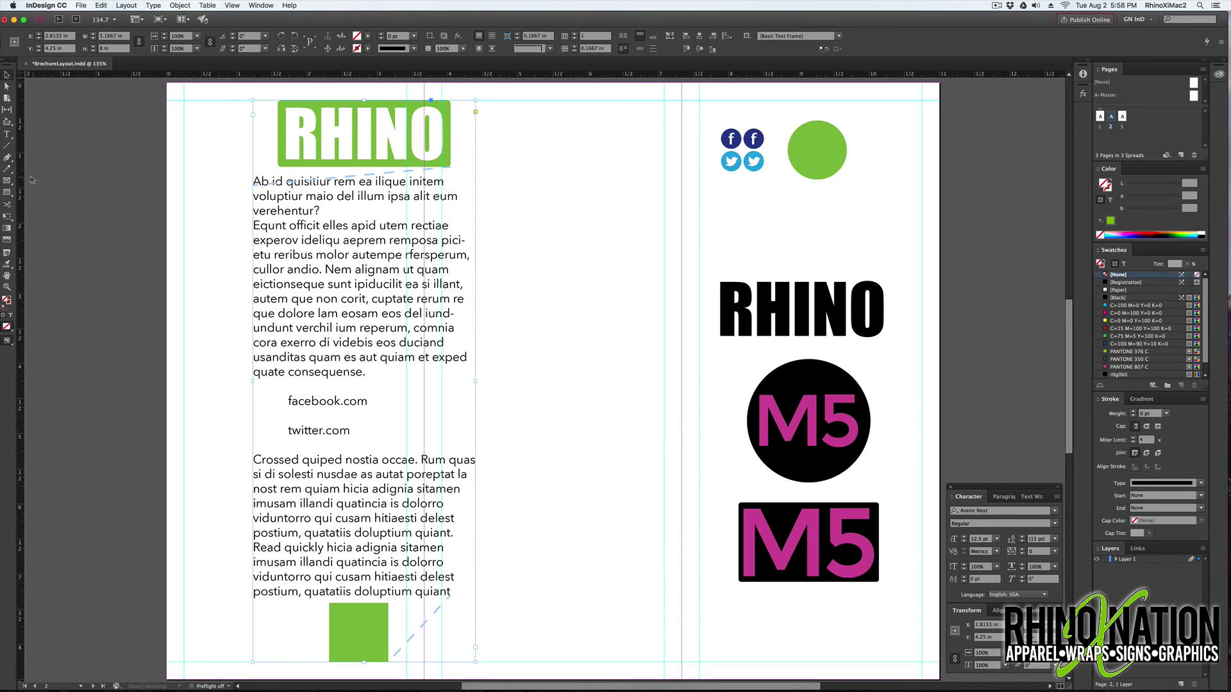
mouse_move(185, 100)
mouse_down()
mouse_move(207, 625)
mouse_move(244, 662)
mouse_up()
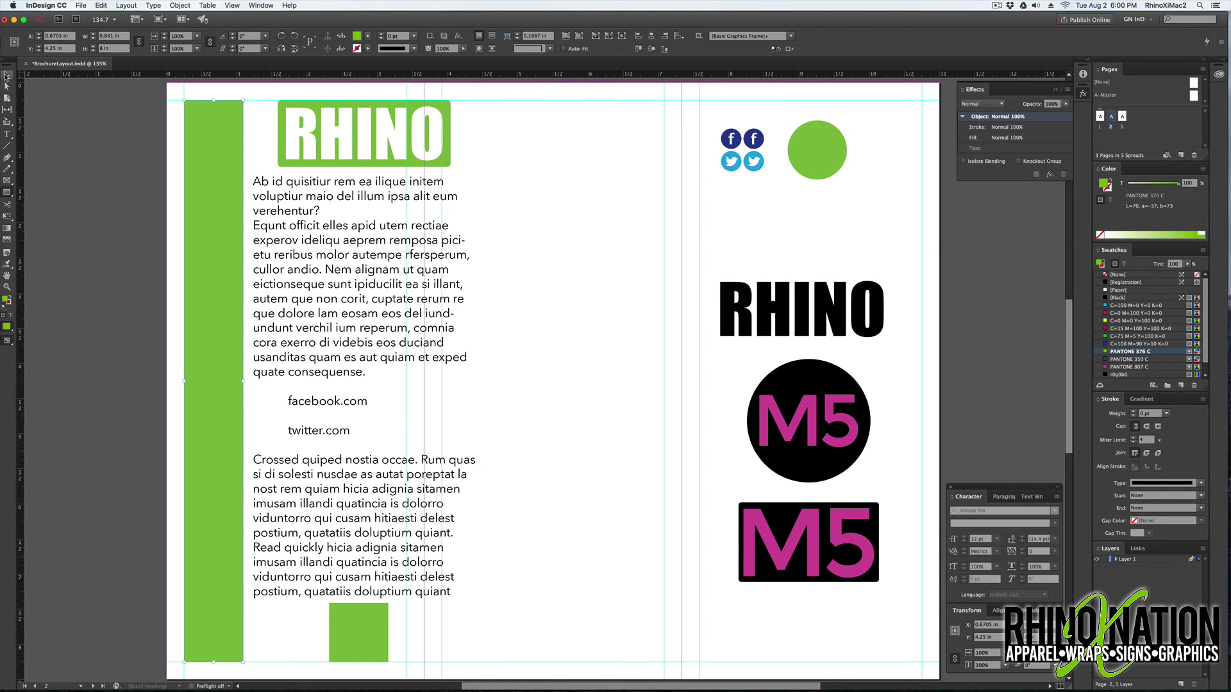
Anchor the tall green bar to the start of the body text
click(7, 75)
double_click(265, 110)
click(218, 564)
click(175, 230)
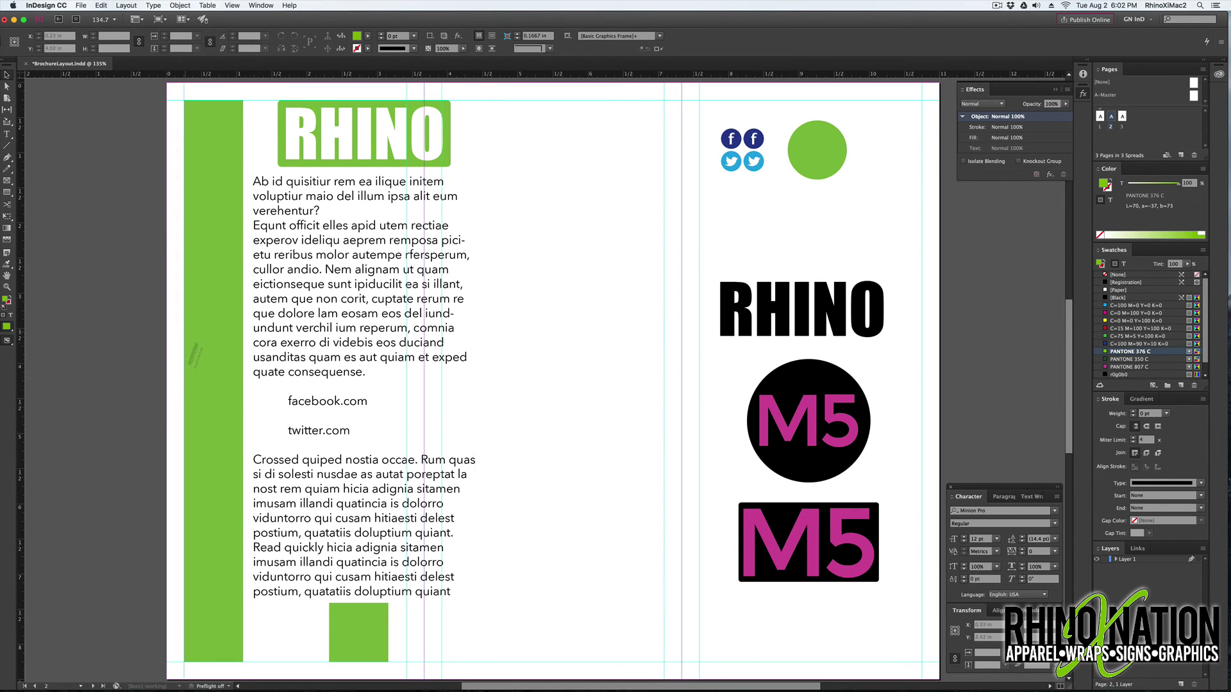
Try moving the body text frame with its anchored bar, logo and square towards the second column, and undo the move
click(314, 268)
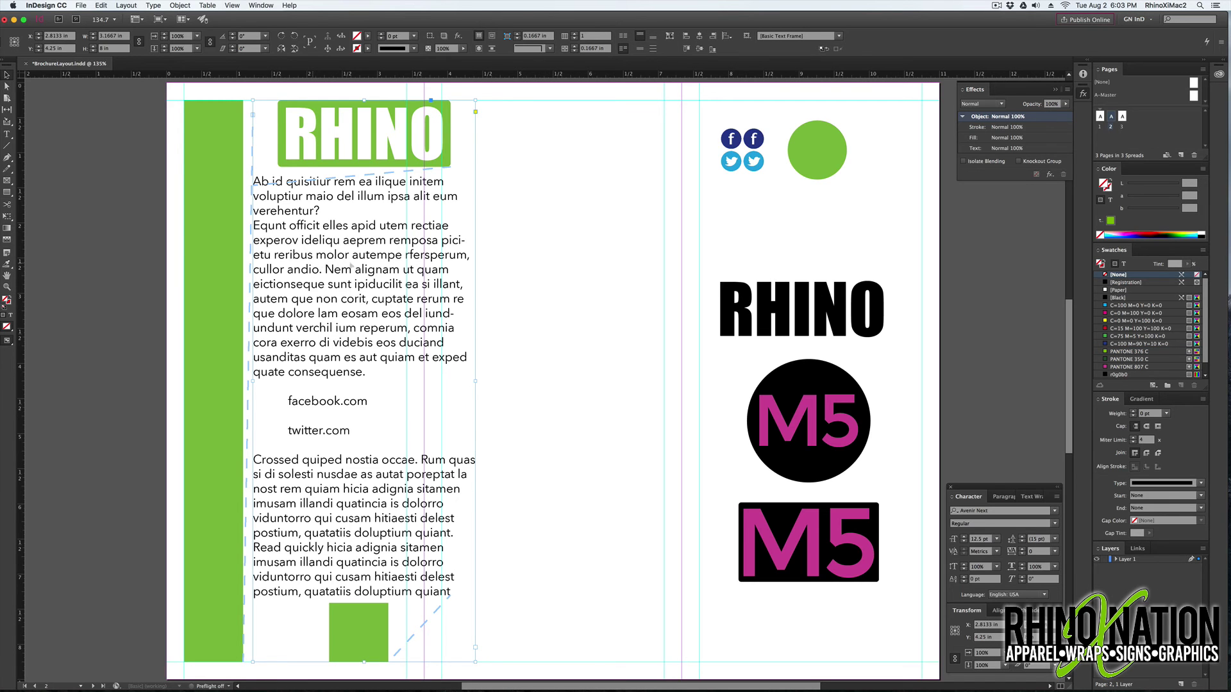
drag(350, 265, 516, 267)
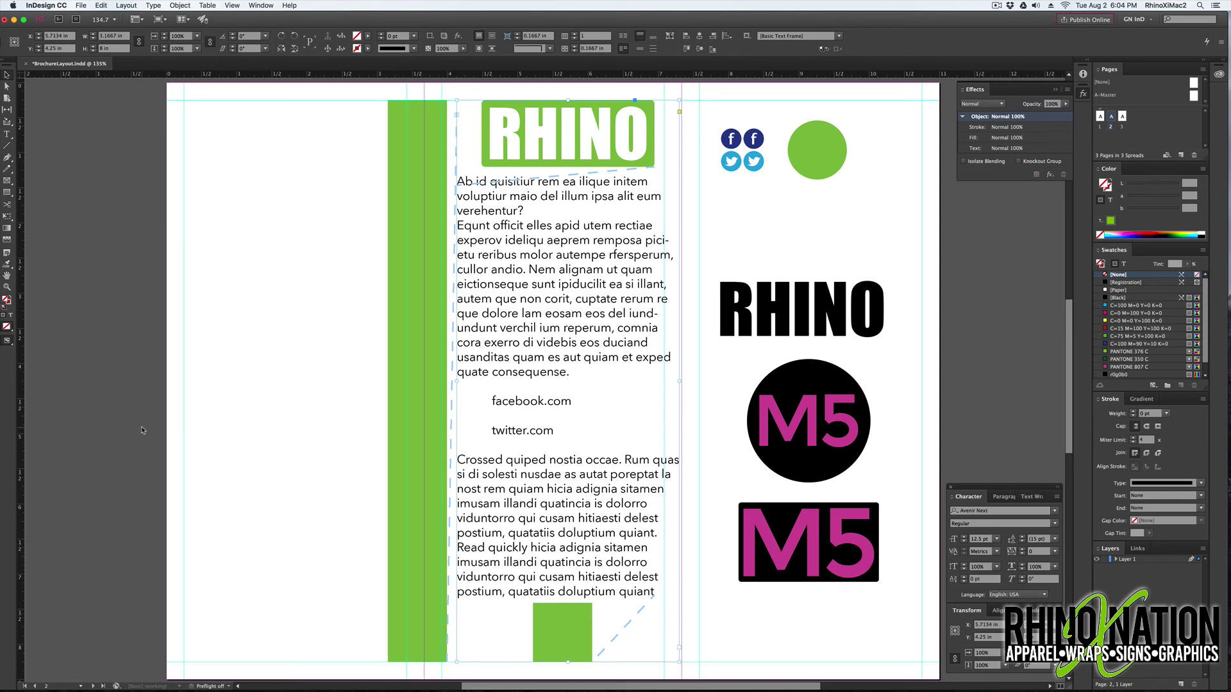
key(super+z)
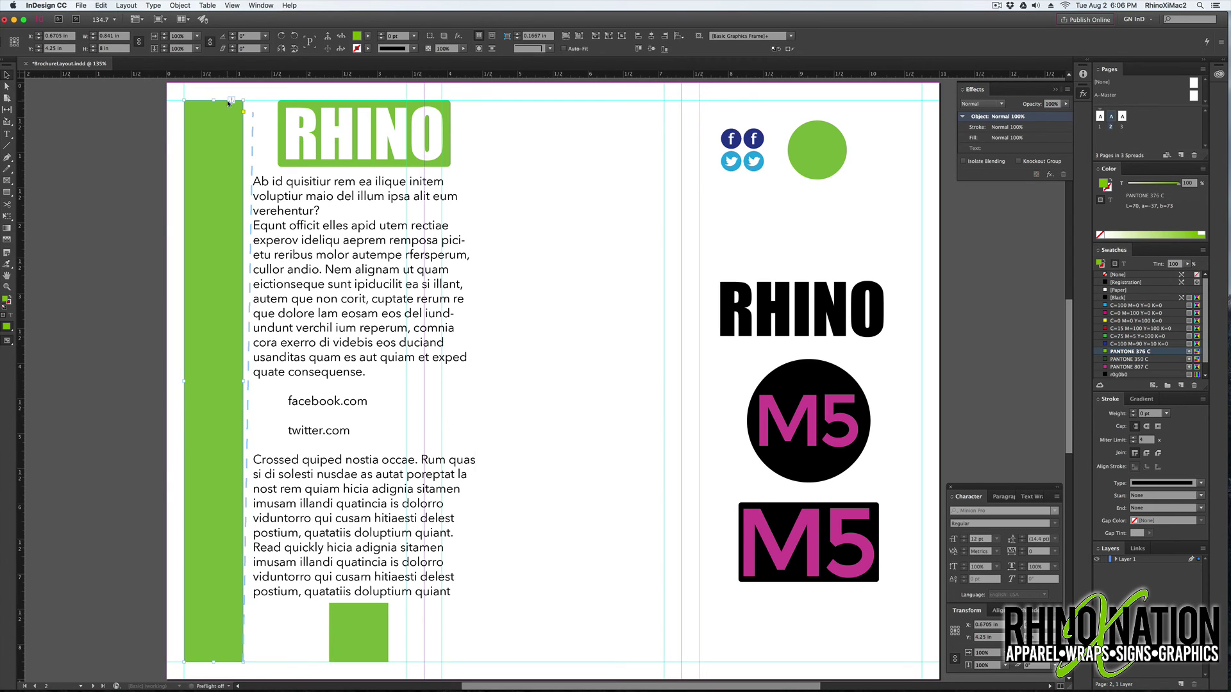
Try releasing the green bar from its anchor and moving it alone past the page's left edge, and undo both changes
right_click(231, 101)
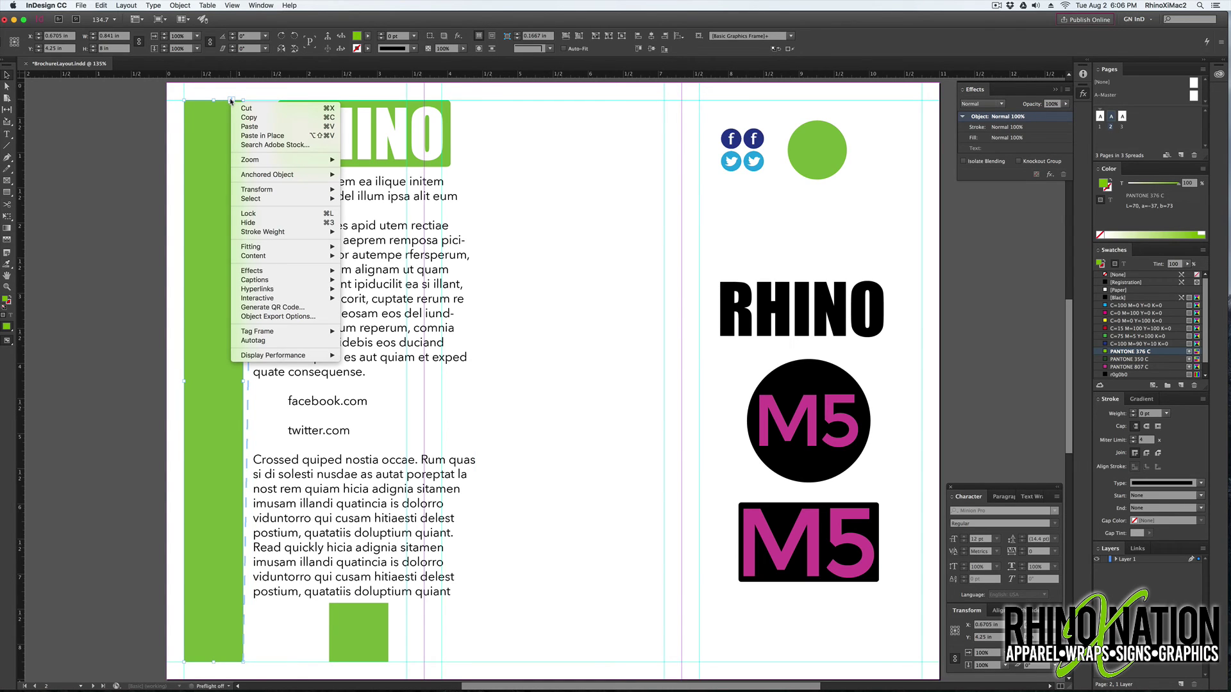
mouse_move(266, 177)
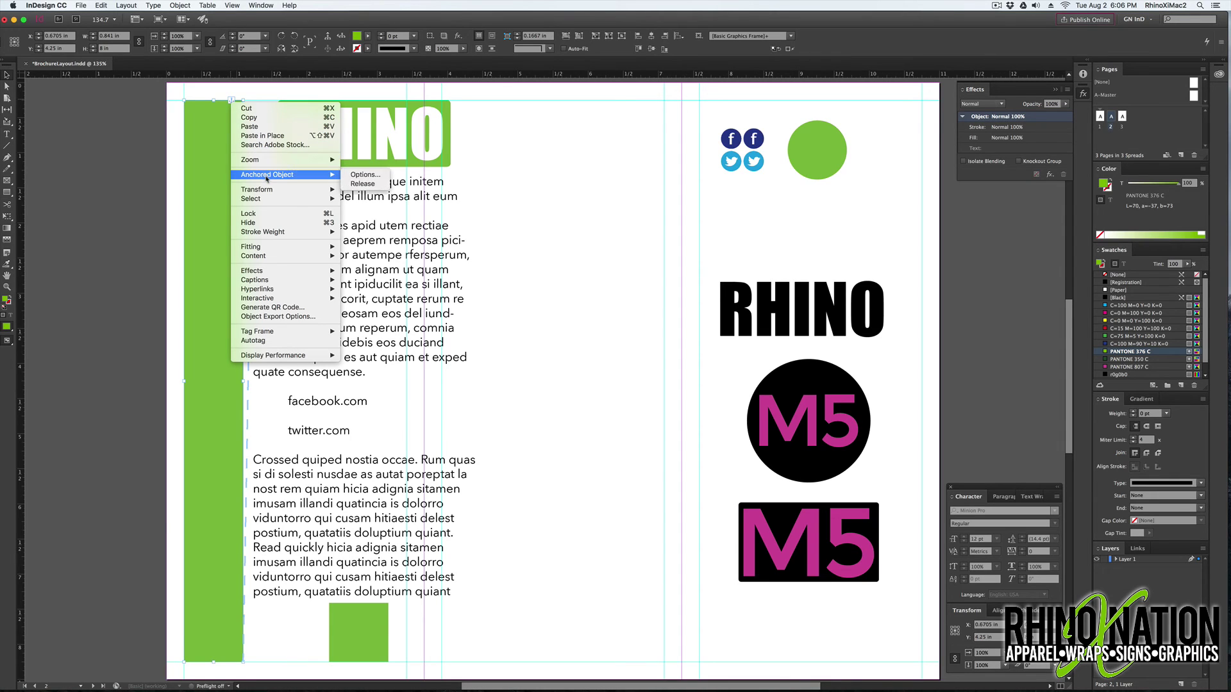
click(363, 184)
drag(223, 143, 159, 148)
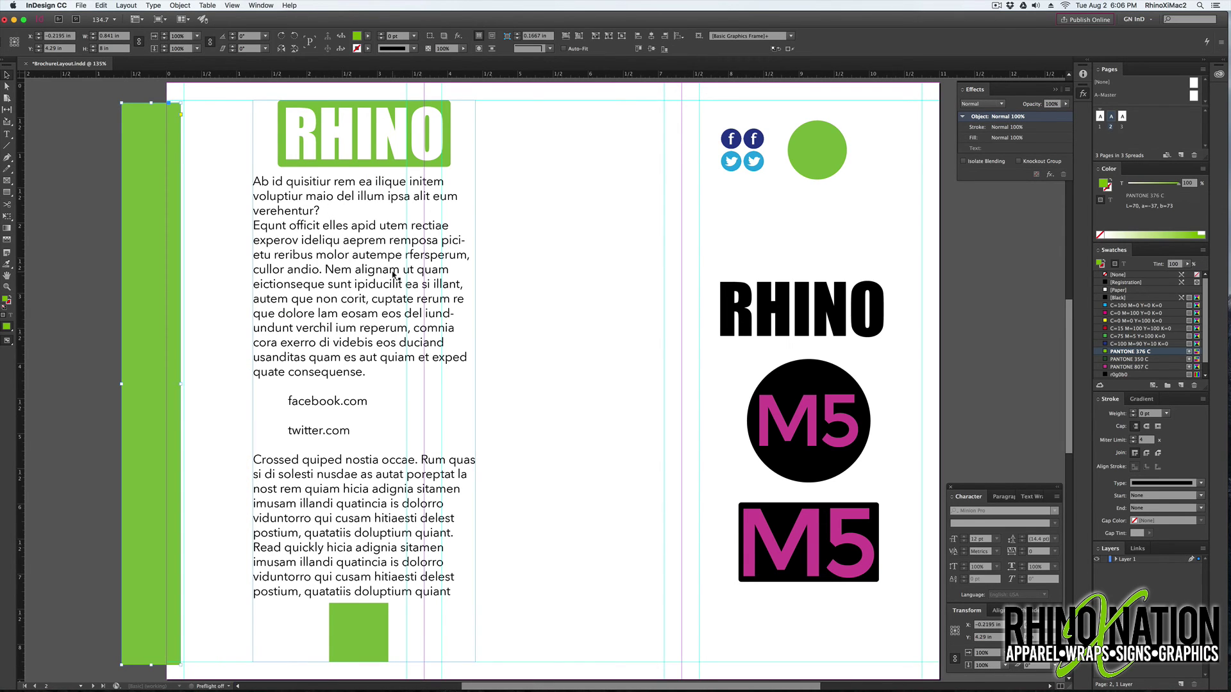
key(super+z)
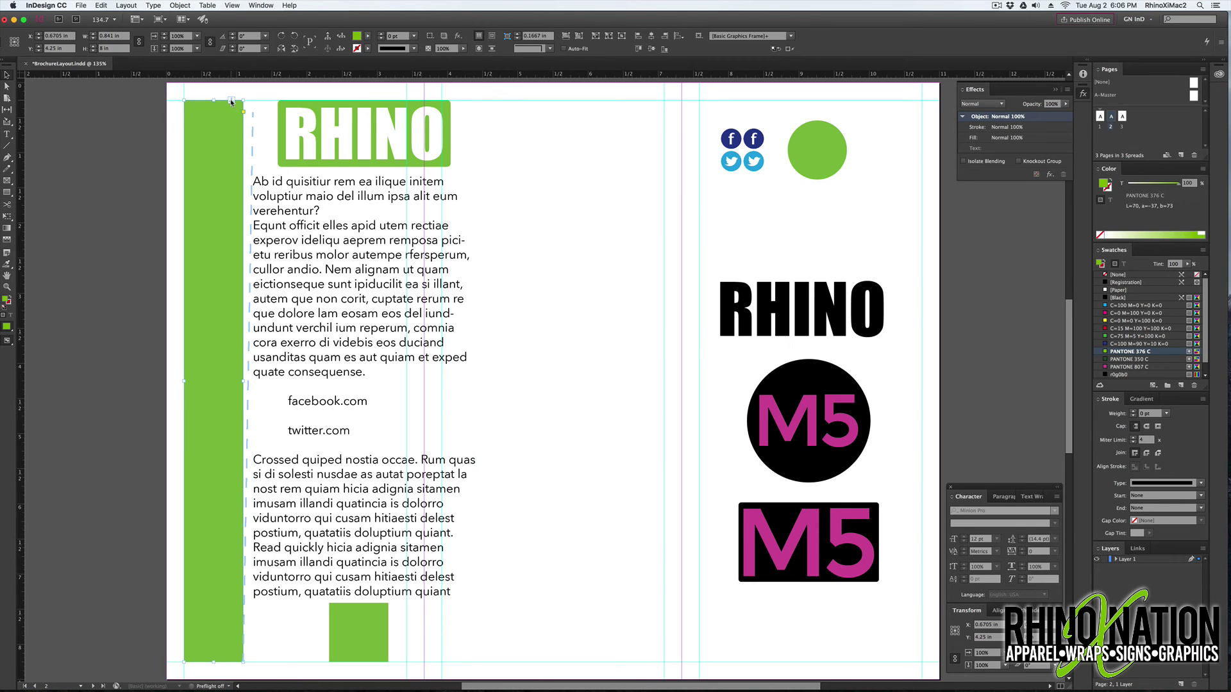
Try setting the green bar's anchored object reference point to its top-left corner in the anchored object options, and undo the change
alt+click(231, 100)
drag(617, 244, 579, 196)
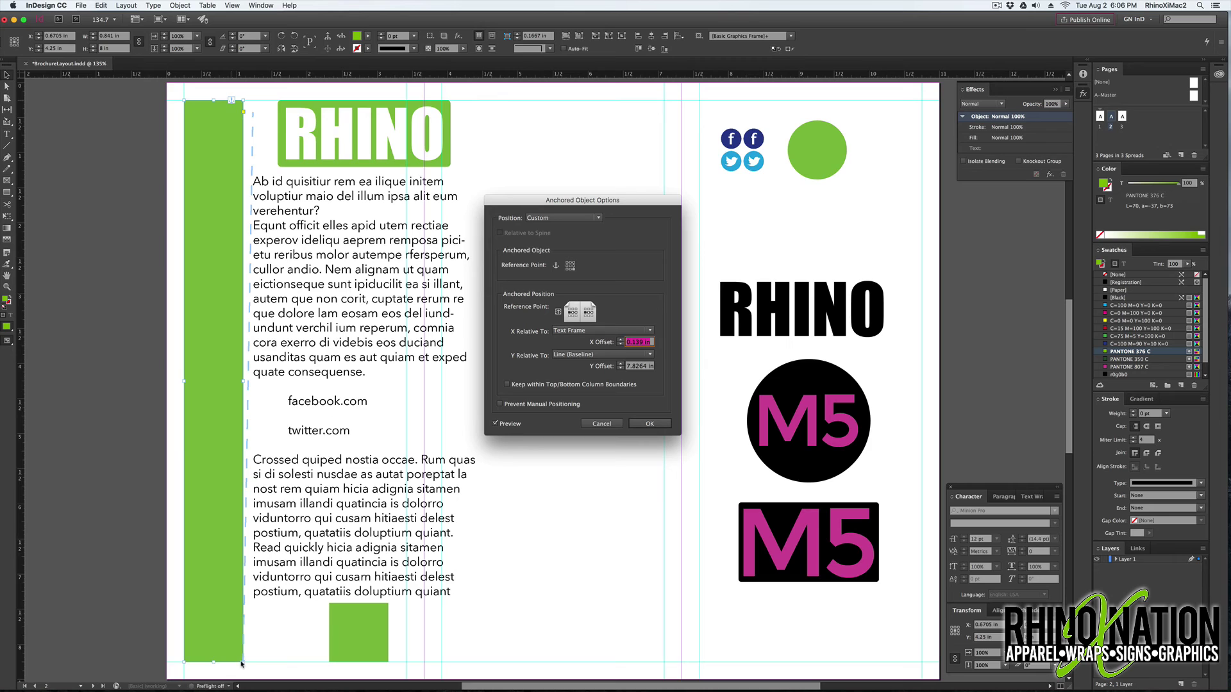
click(571, 264)
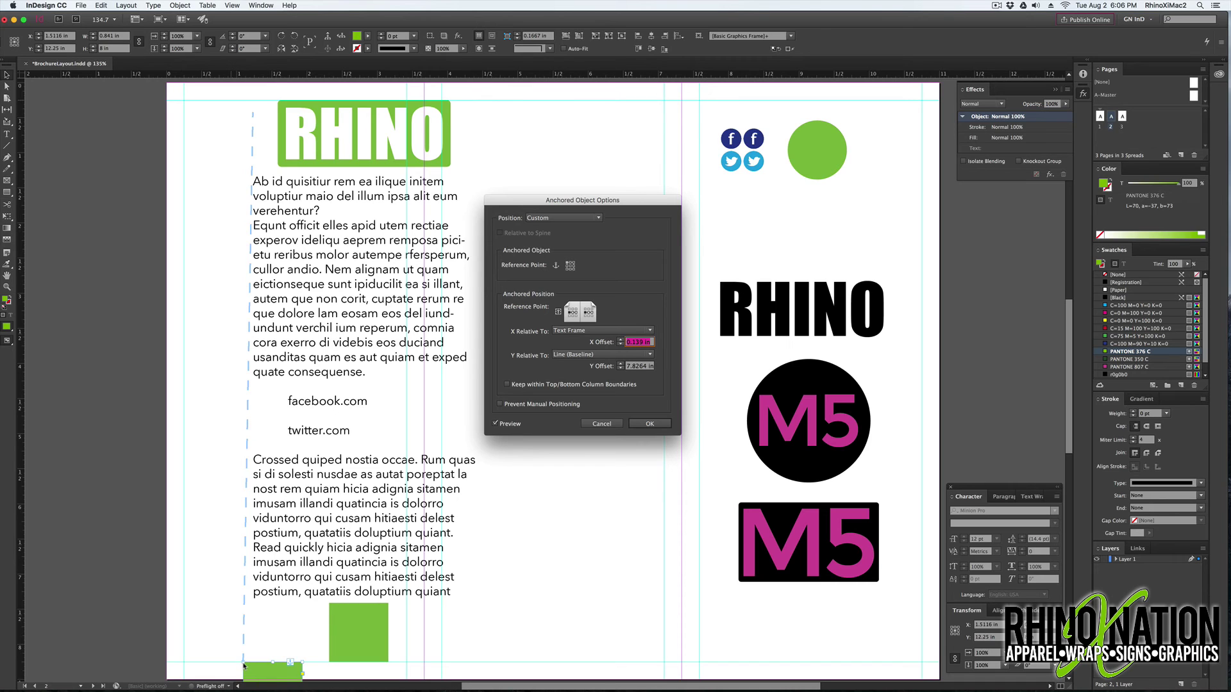
key(Return)
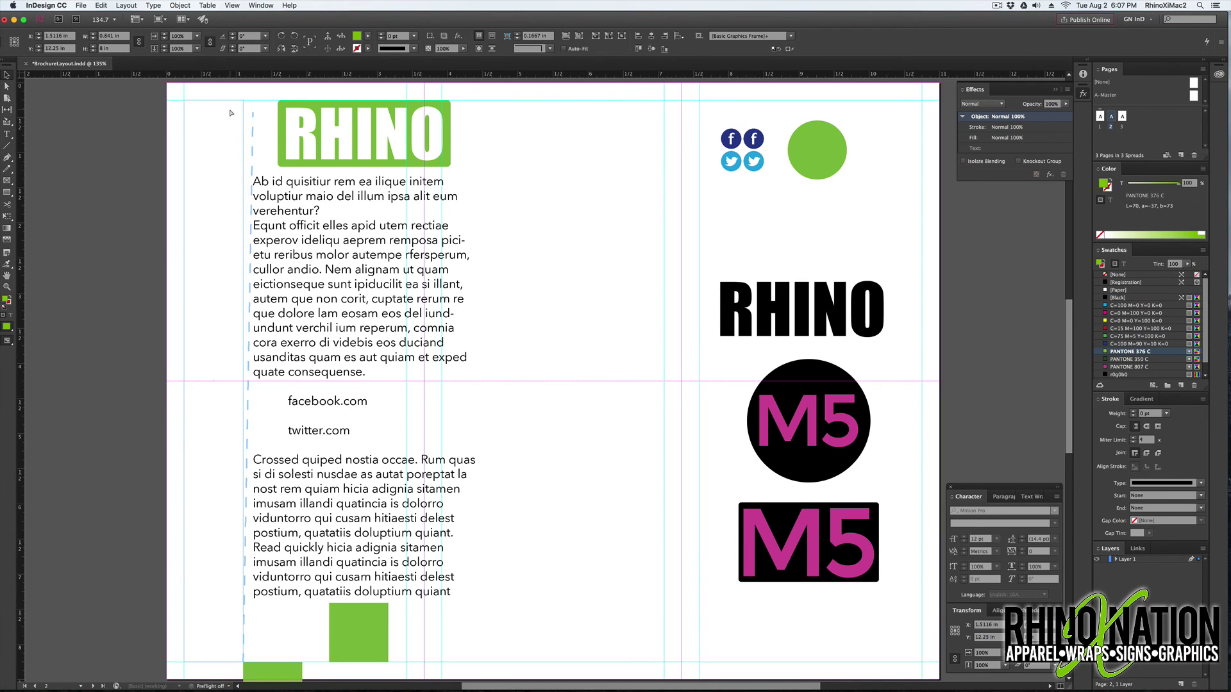
key(super+z)
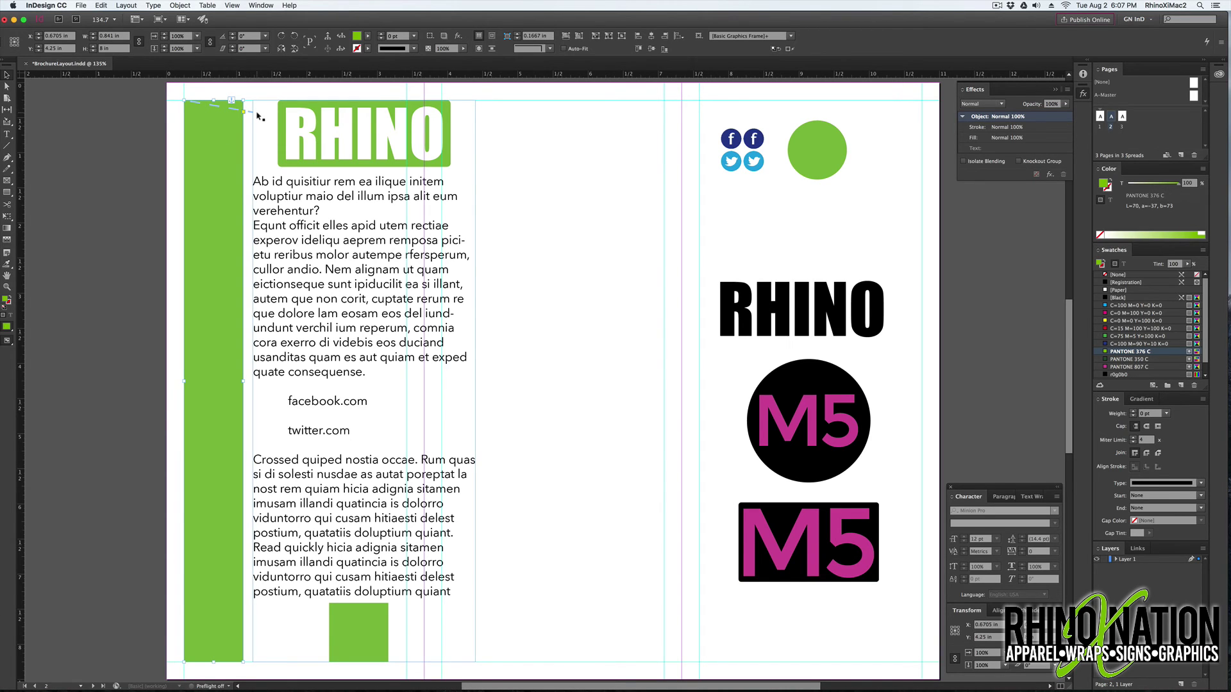
Show the hidden characters, examine the anchor markers at the start and end of the body text, and hide the characters again
click(153, 6)
click(217, 303)
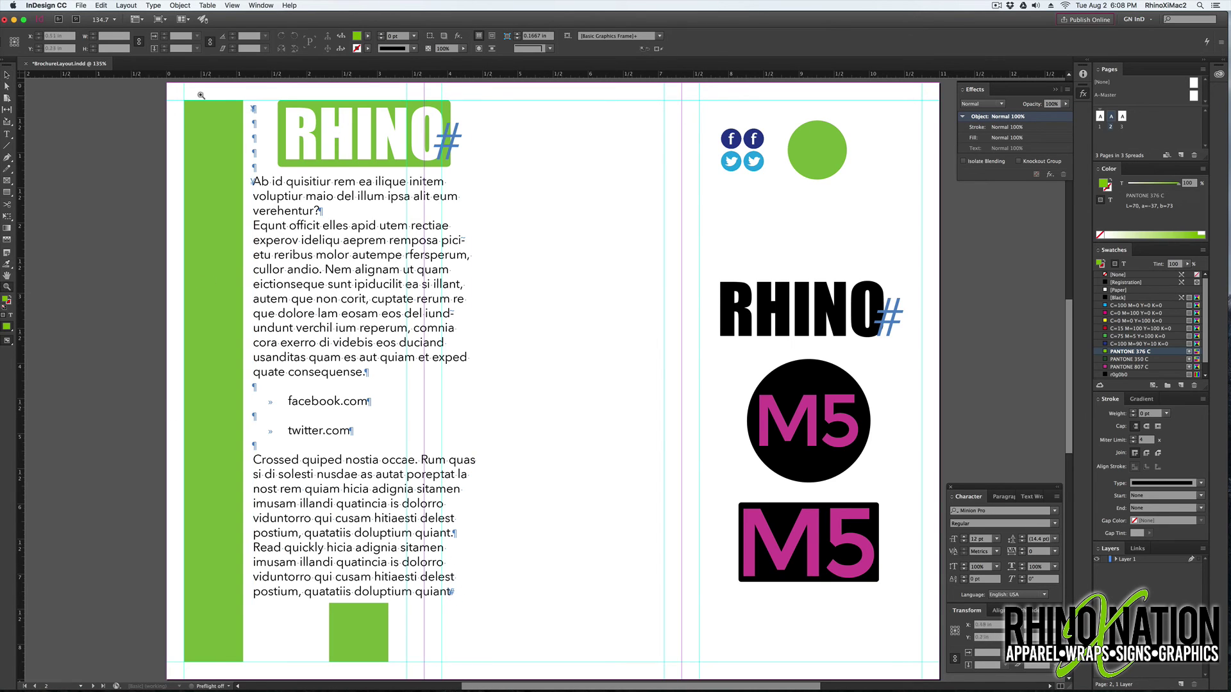
drag(201, 95, 314, 179)
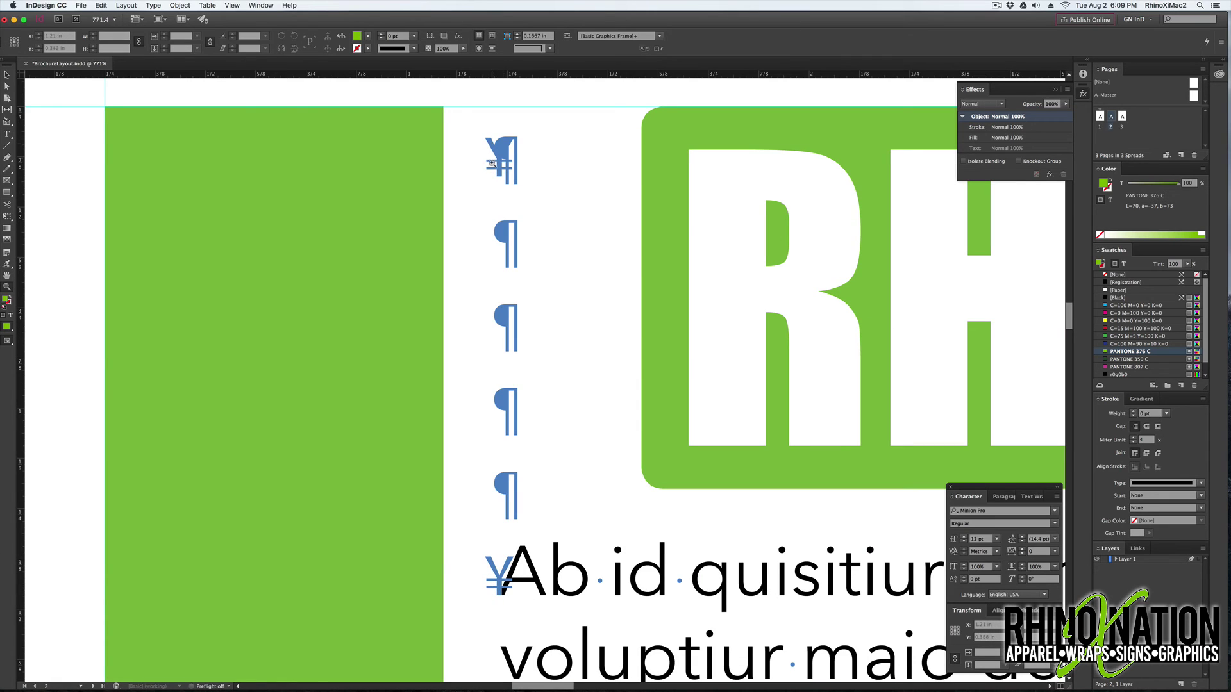
scroll(753, 480, down, 15)
scroll(753, 481, right, 3)
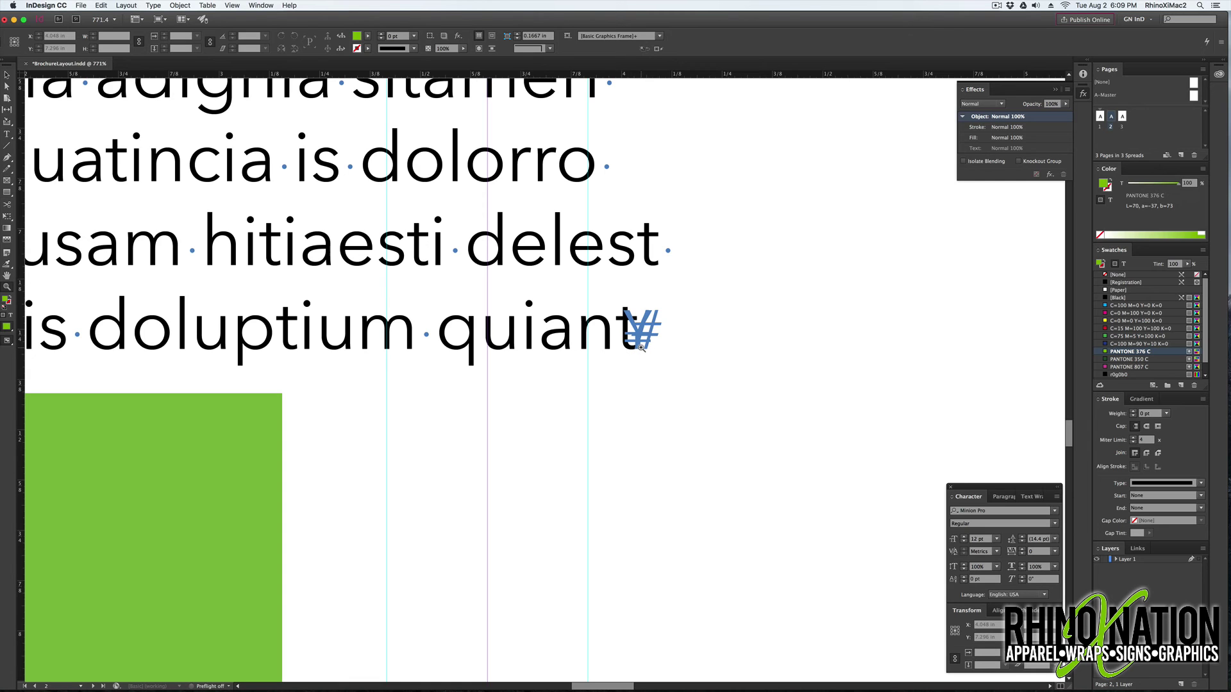
key(super+alt+0)
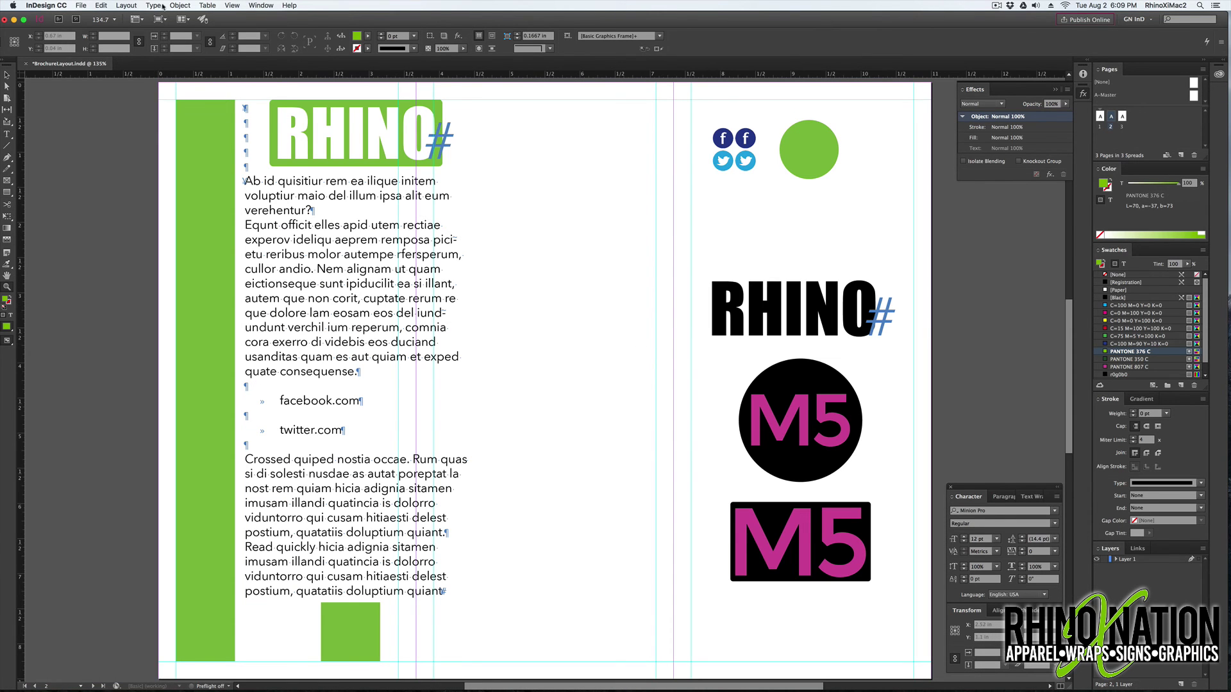
click(180, 5)
click(192, 260)
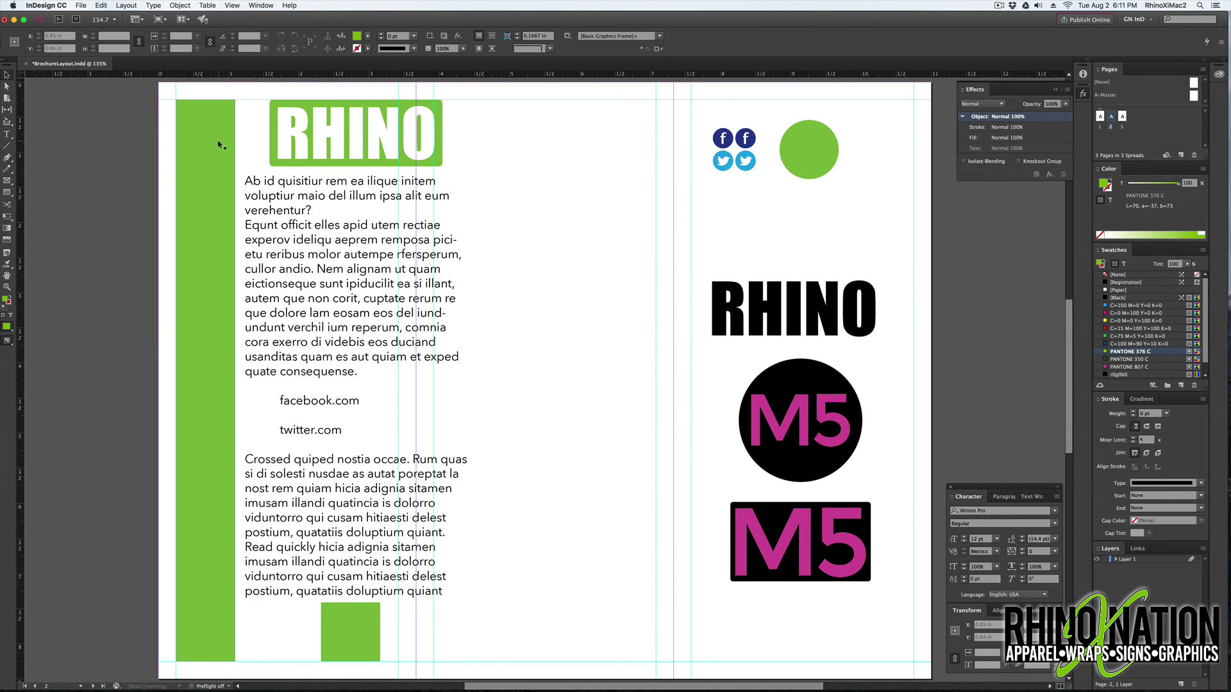
Release the tall green bar from its anchor and delete it
click(207, 143)
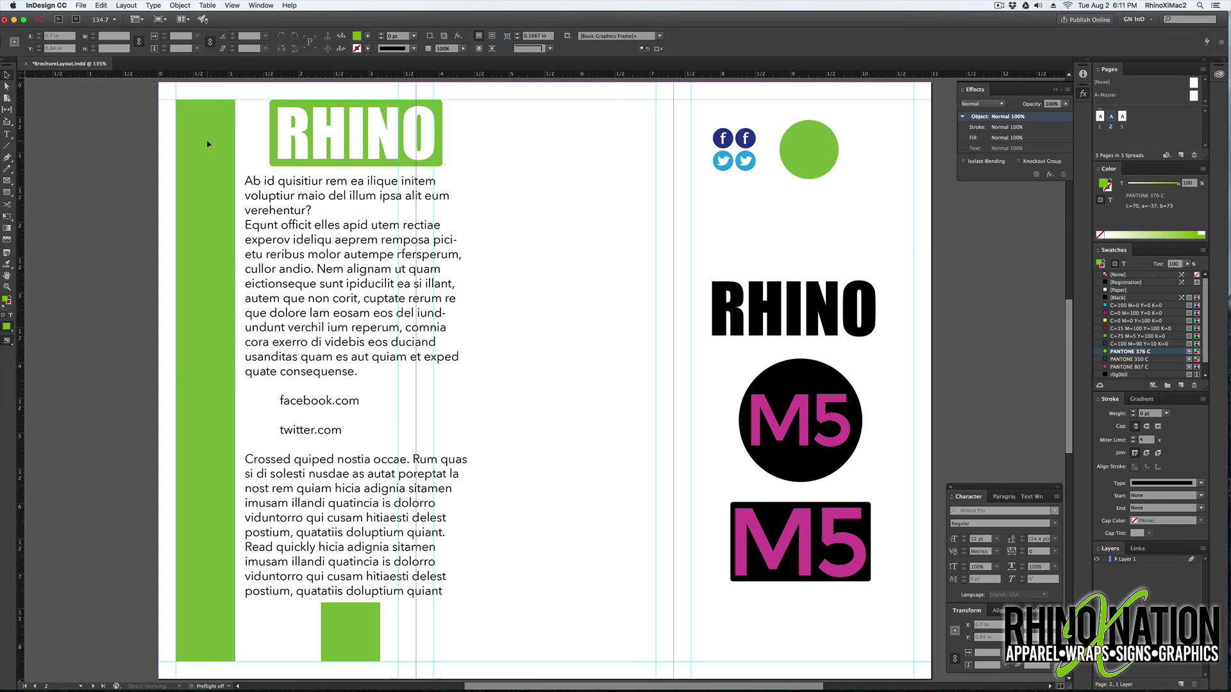
right_click(223, 102)
mouse_move(261, 182)
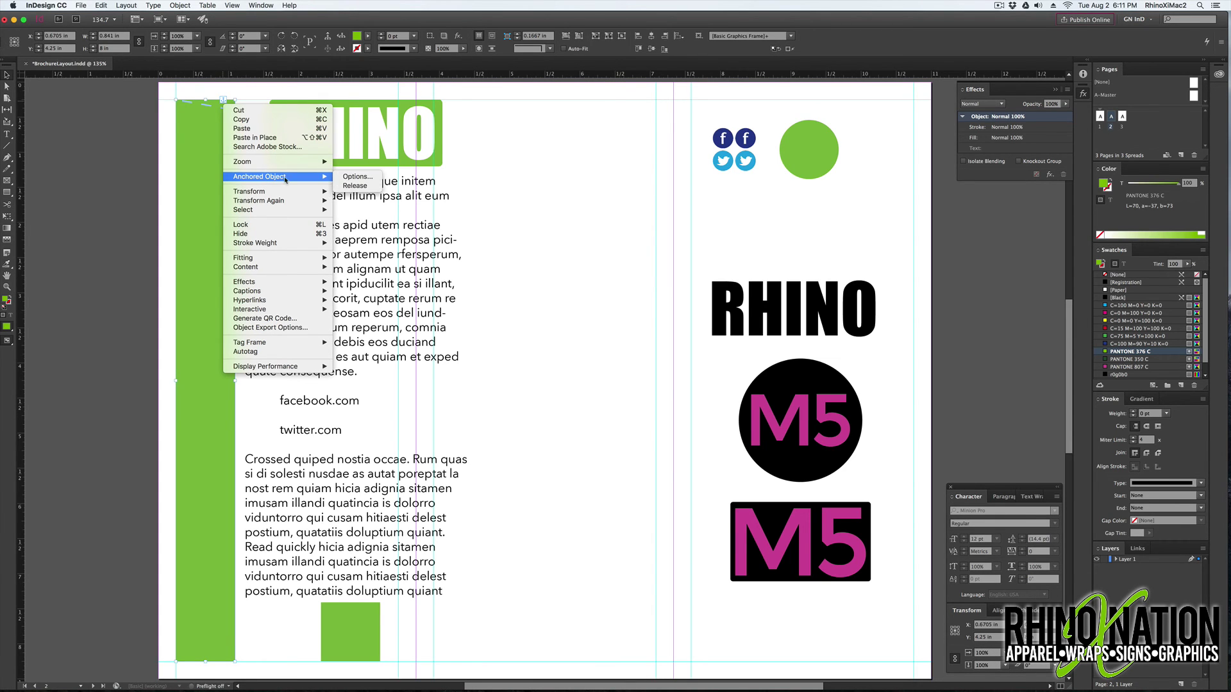
click(354, 186)
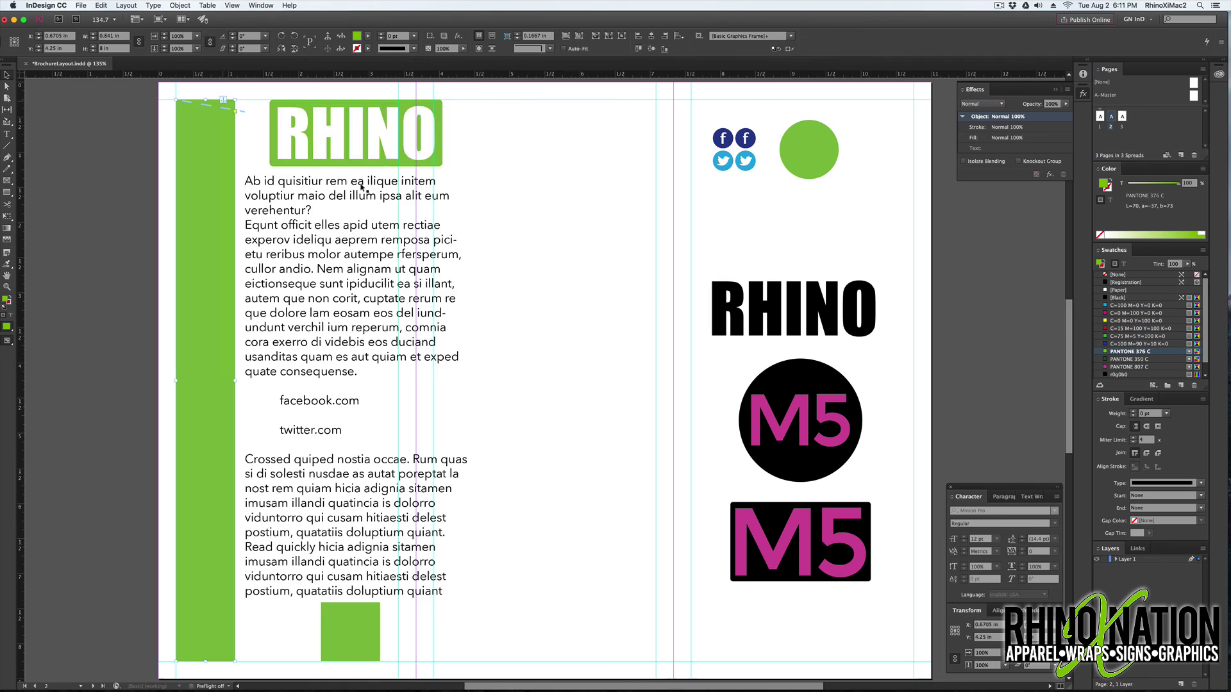
click(195, 171)
key(Delete)
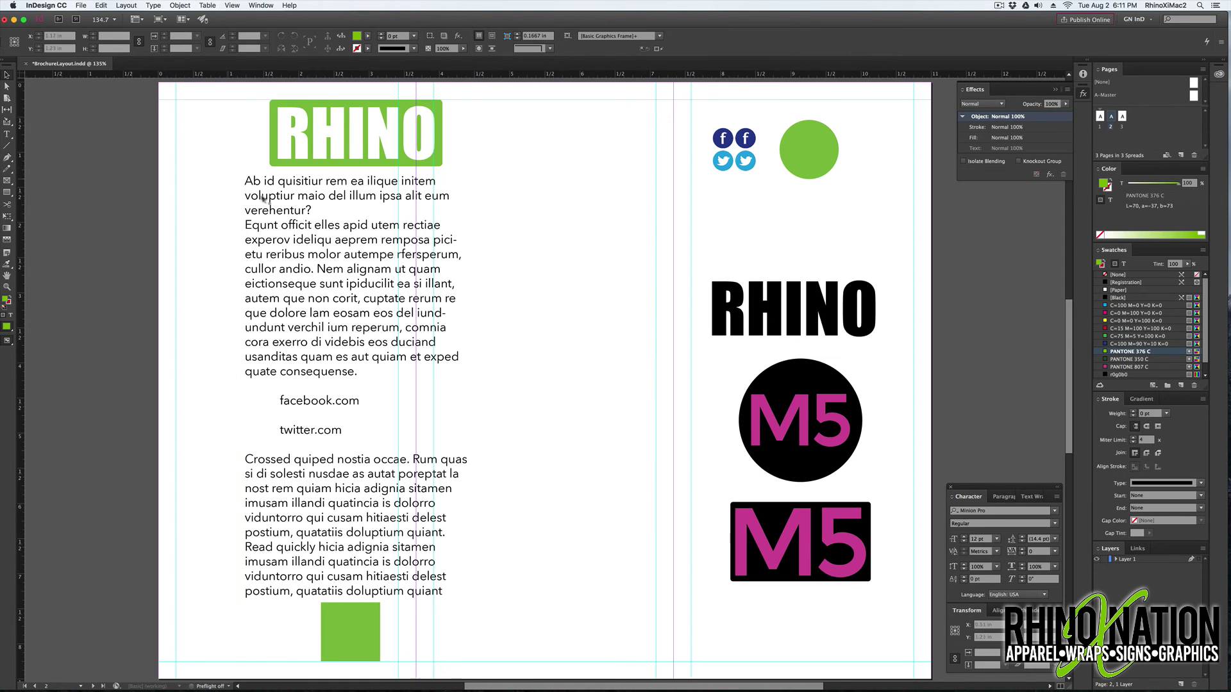
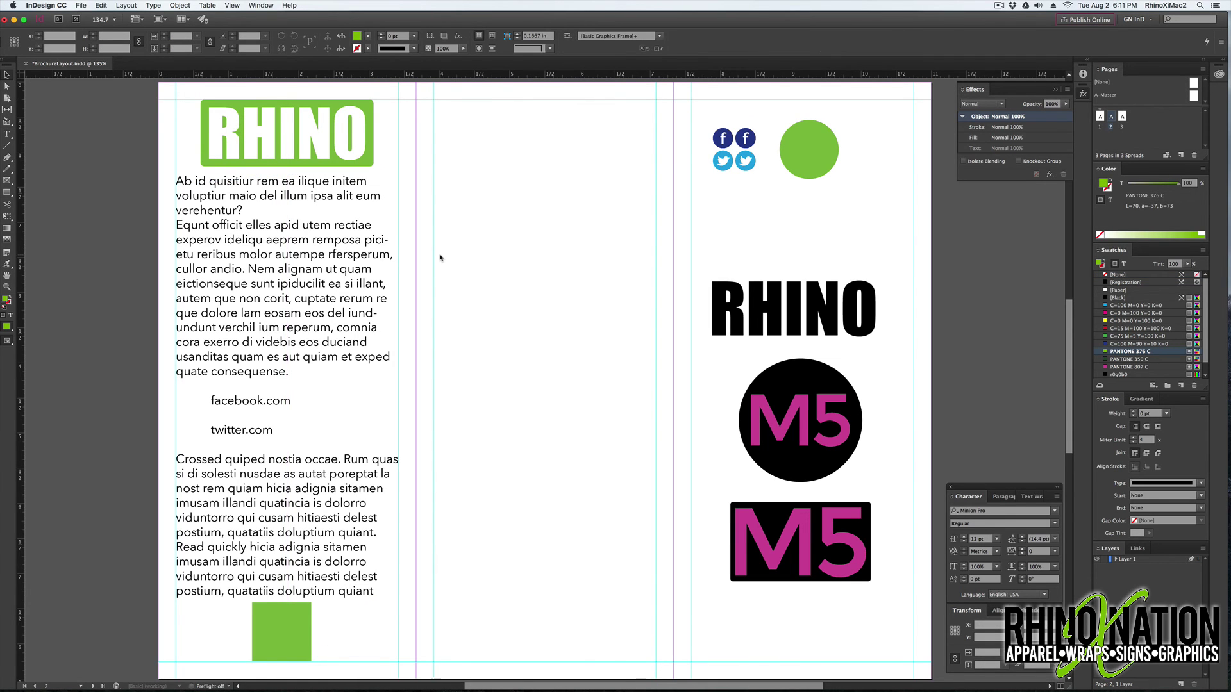
Try moving the anchored green RHINO logo into the second column and inserting two blank lines above the opening paragraph
drag(283, 132, 557, 436)
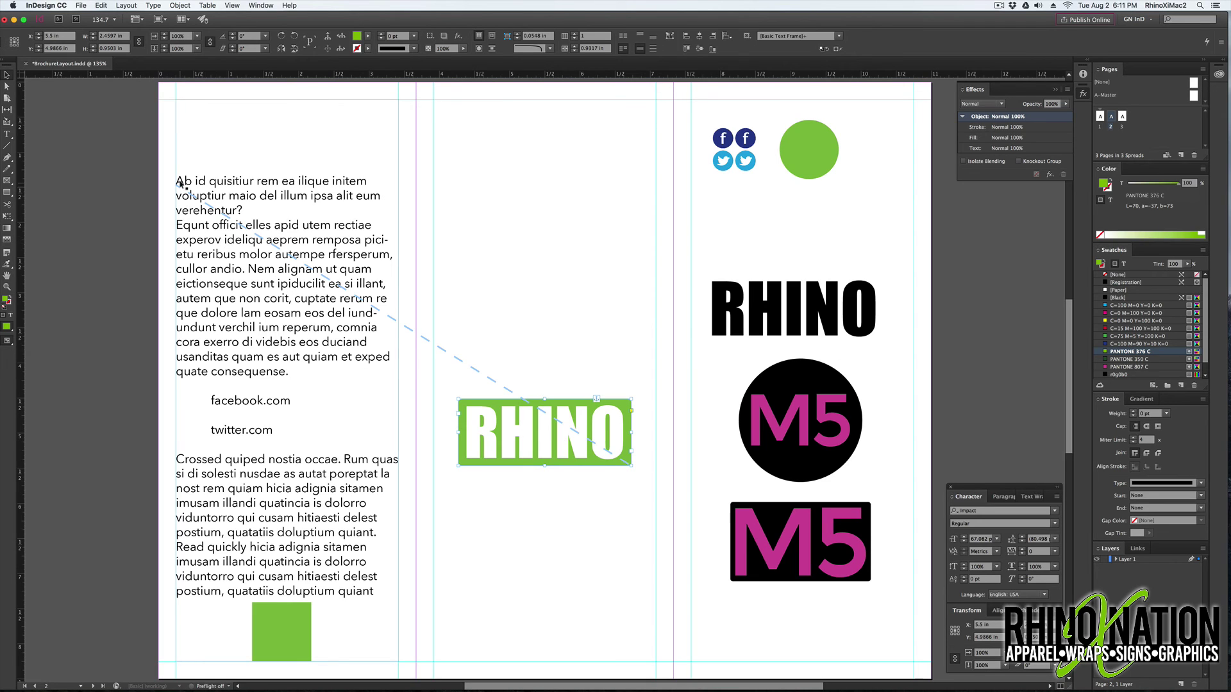
double_click(187, 175)
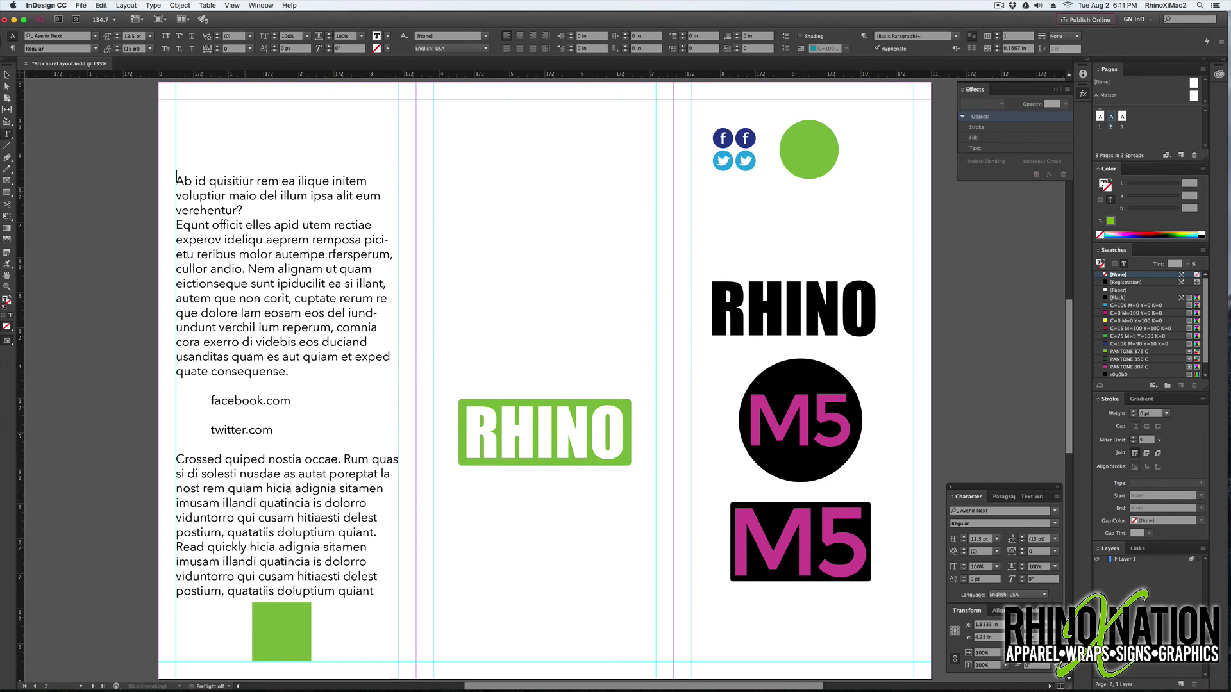
key(Return)
key(Return)
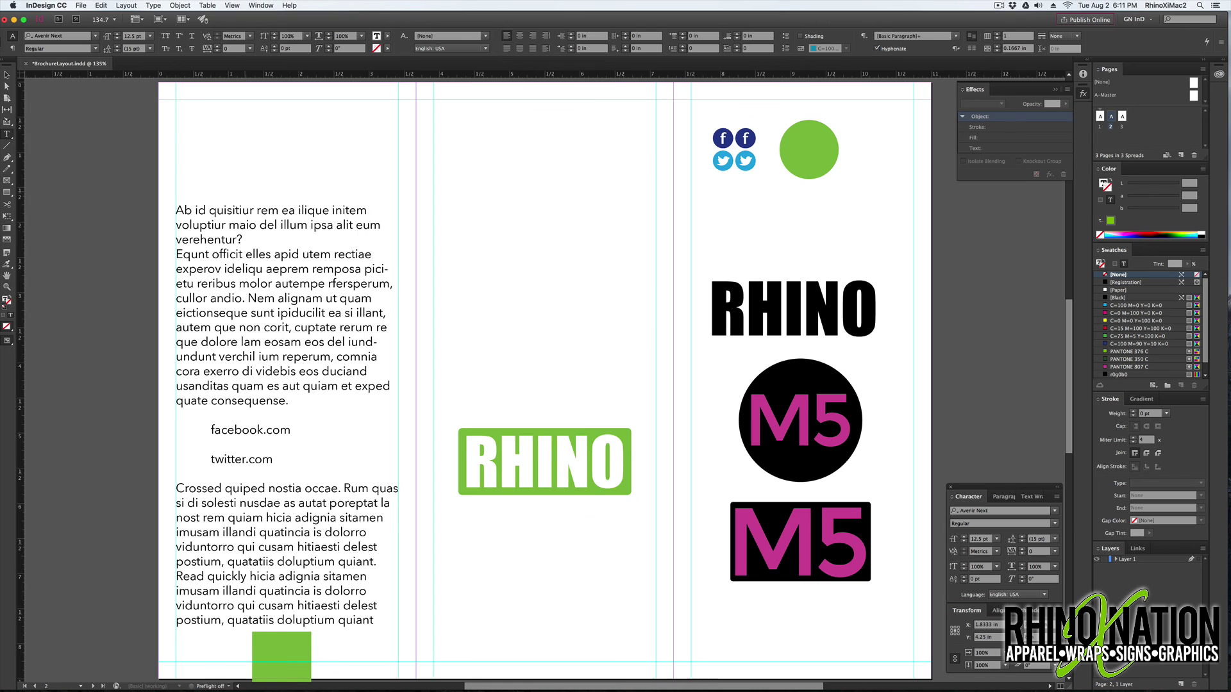
key(Return)
key(BackSpace)
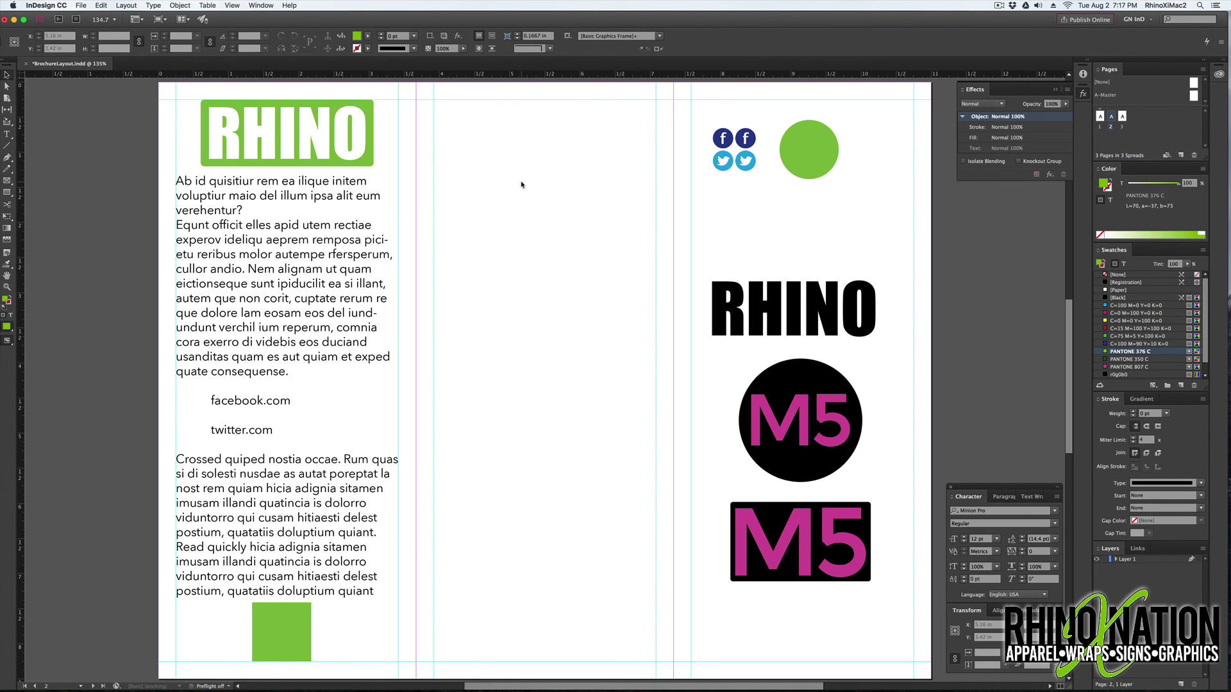
Place copies of one Facebook and one Twitter icon in the second column and anchor the Facebook icon inline before "facebook.com"
drag(703, 130, 471, 414)
click(503, 404)
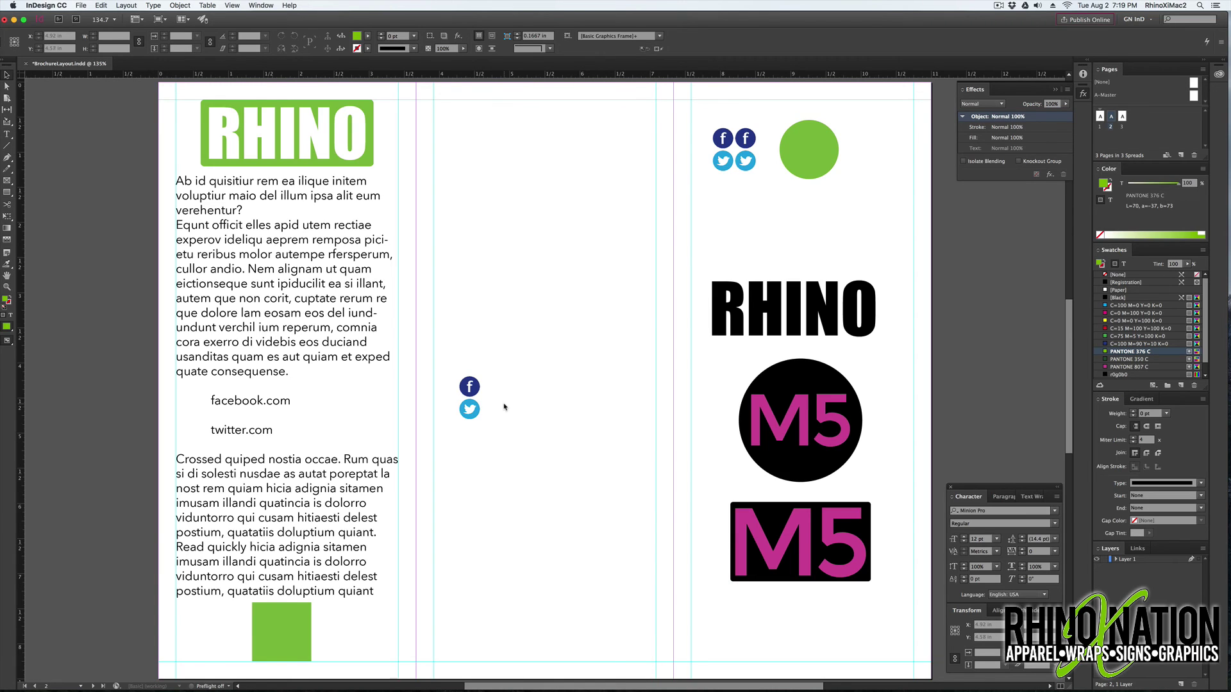
click(472, 388)
mouse_move(475, 378)
mouse_down()
mouse_move(450, 367)
mouse_move(315, 409)
mouse_move(213, 405)
mouse_up()
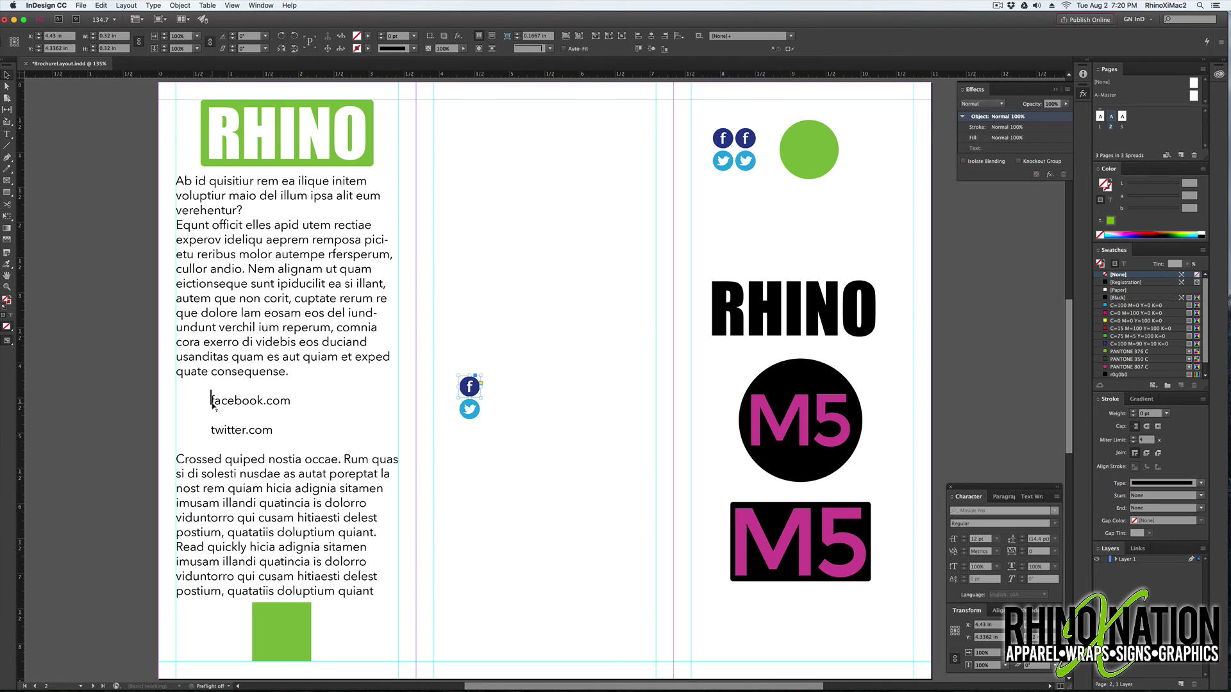
drag(213, 406, 211, 405)
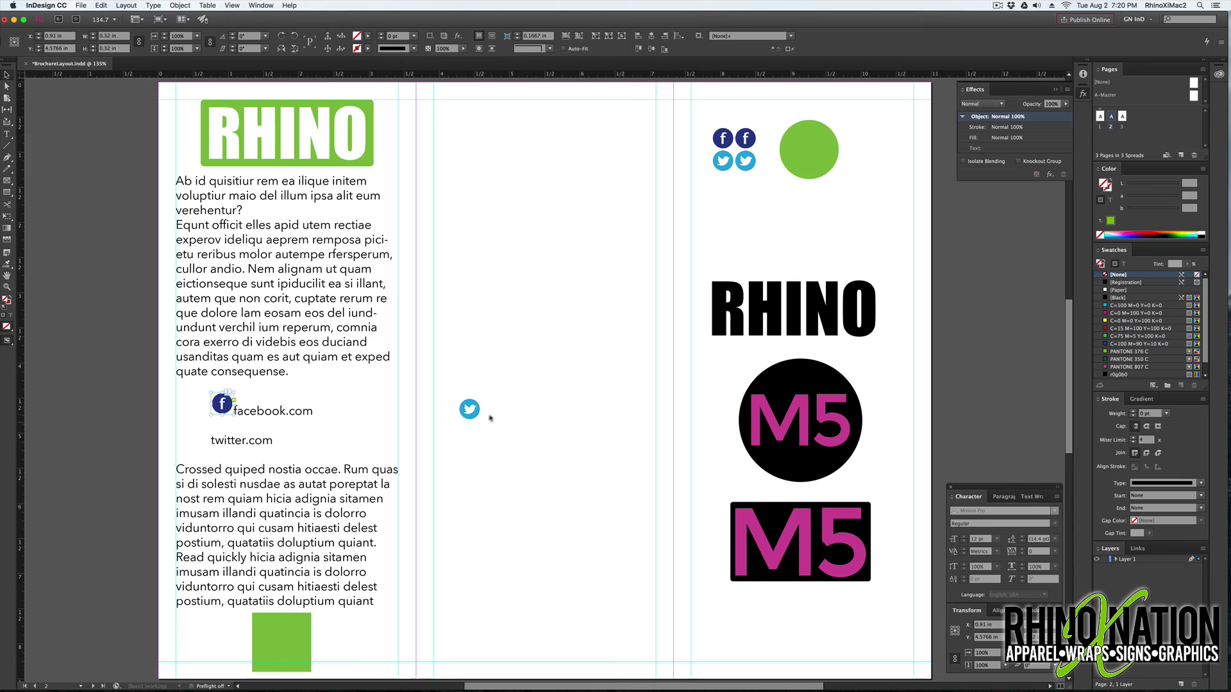
Cut the Twitter icon from the second column and paste it inline directly before "twitter.com"
click(470, 409)
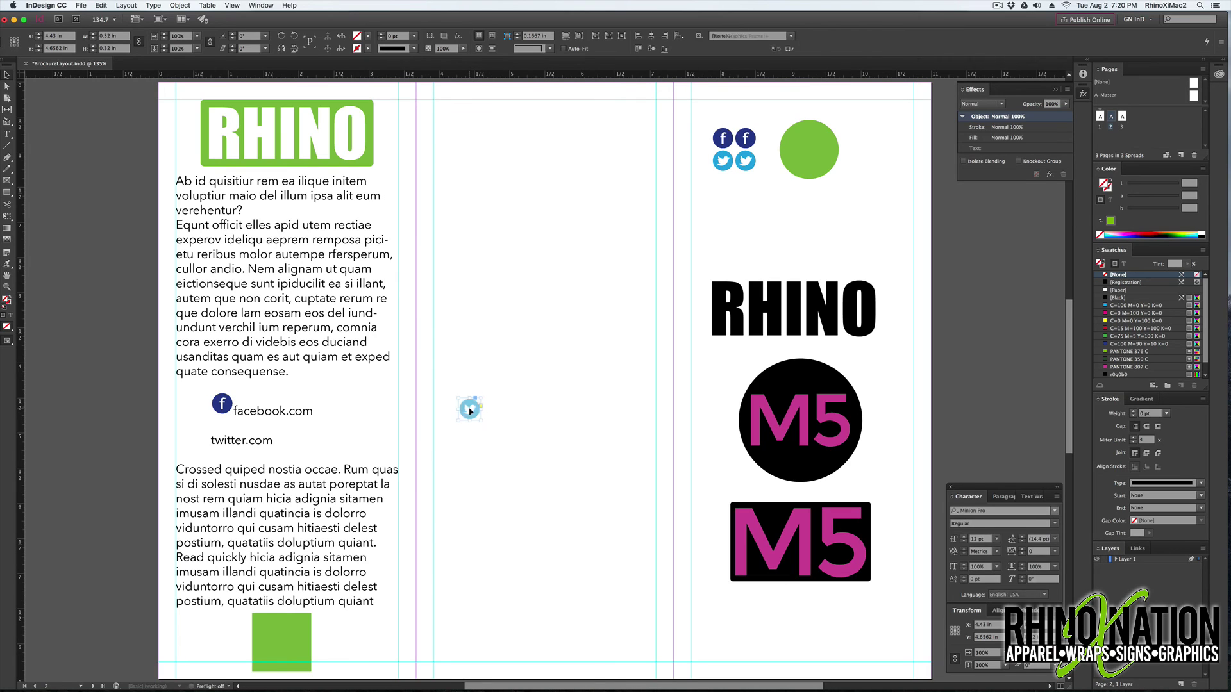
key(Delete)
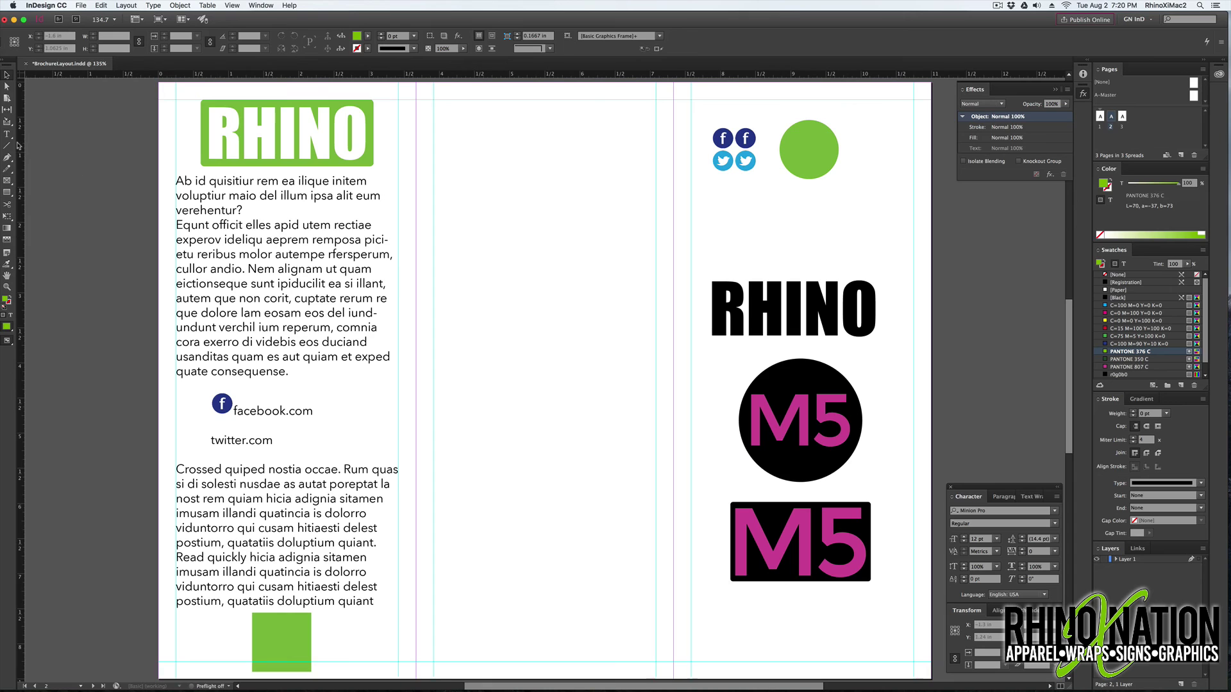
click(10, 135)
click(211, 439)
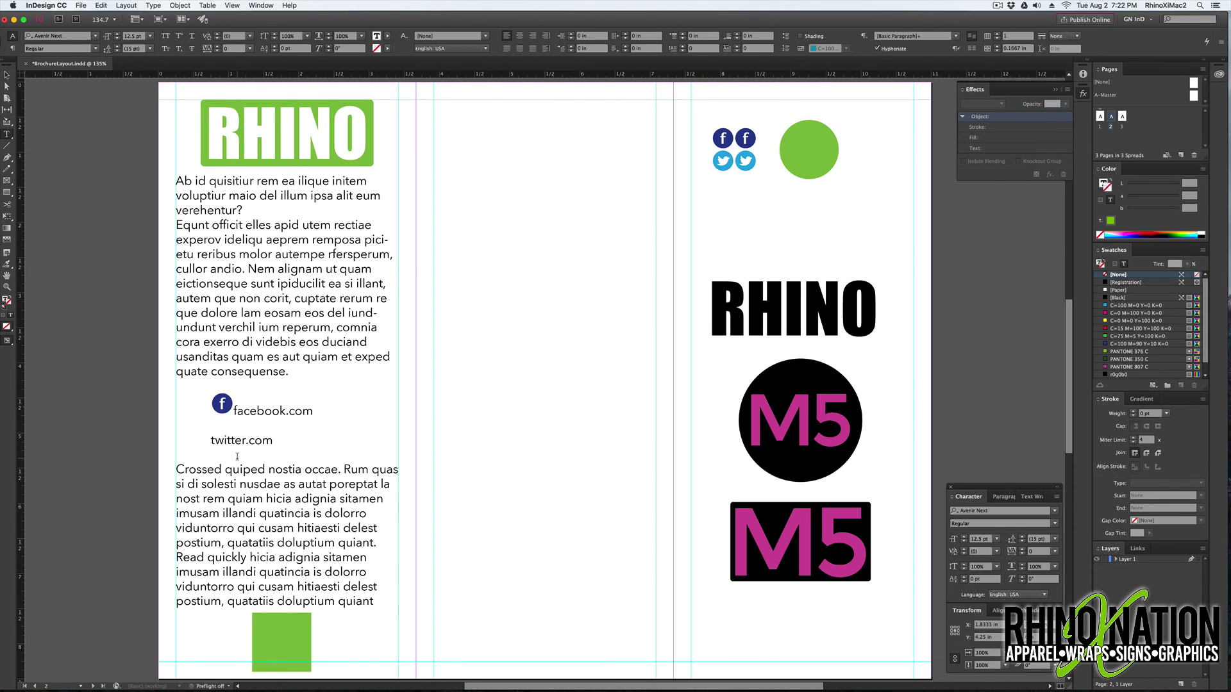
key(cmd+v)
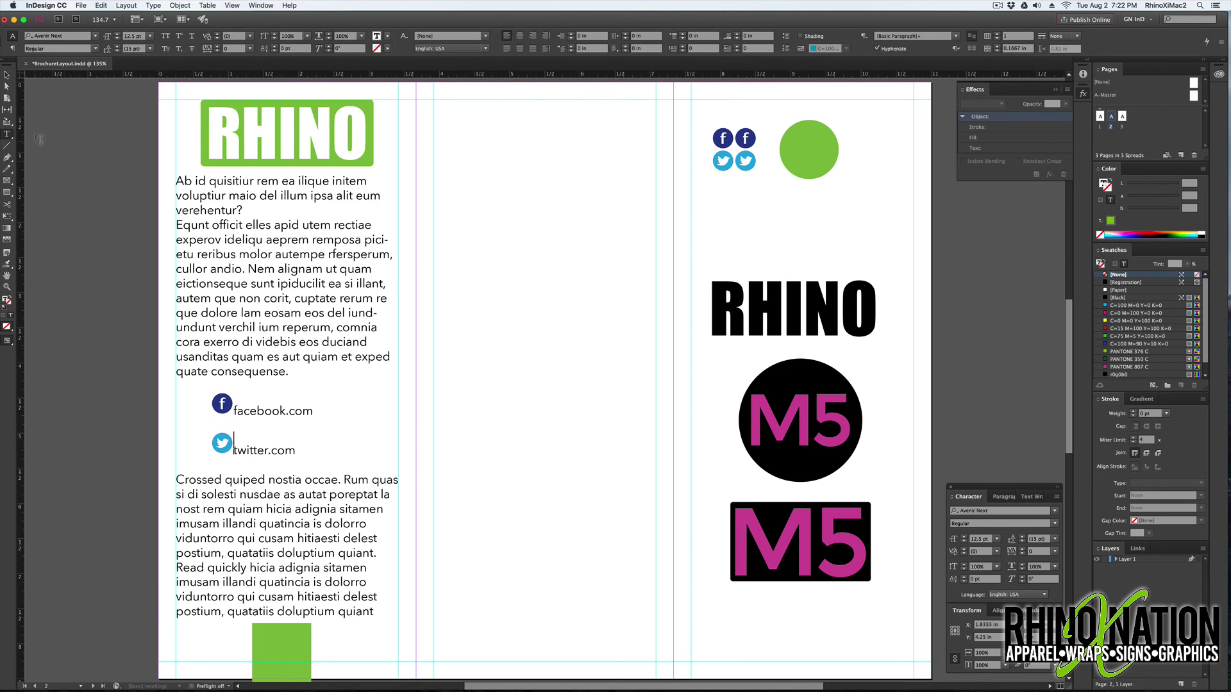
Nudge the inline Facebook icon down to line it up with the "facebook.com" text
click(7, 76)
click(222, 408)
key(Down)
key(Down)
key(Down)
key(Down)
key(Down)
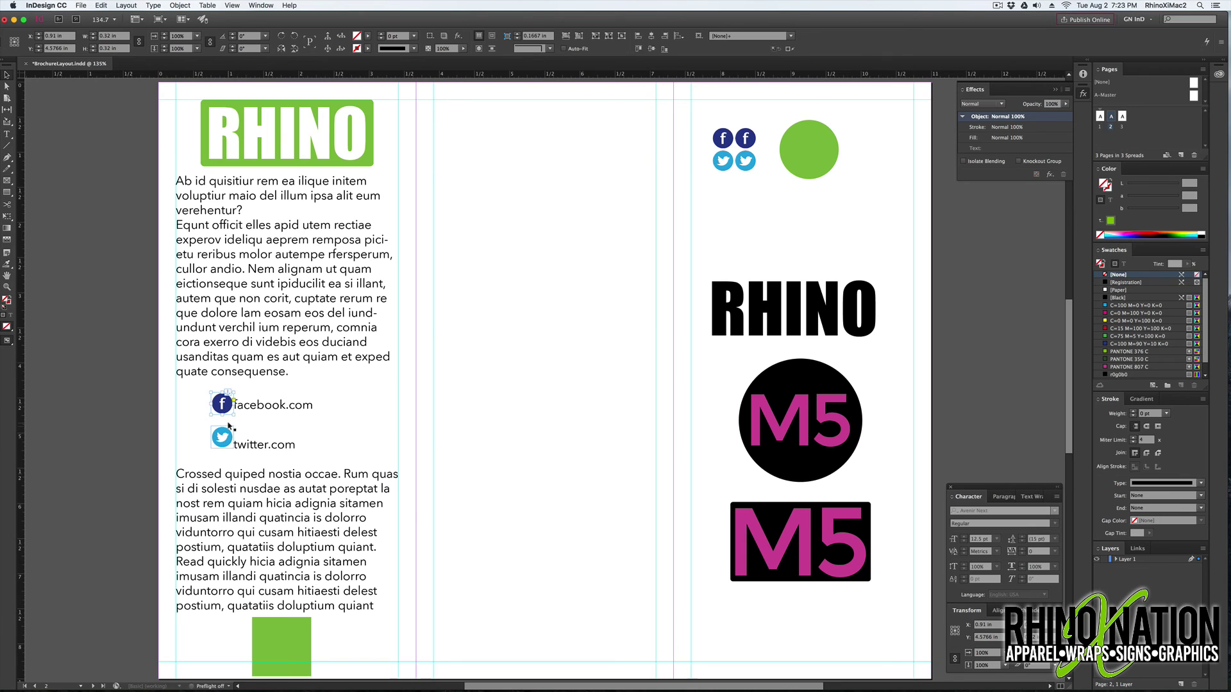
Give the inline Twitter icon a negative Y offset in its anchored object options to line it up with "twitter.com"
click(227, 435)
alt+click(227, 429)
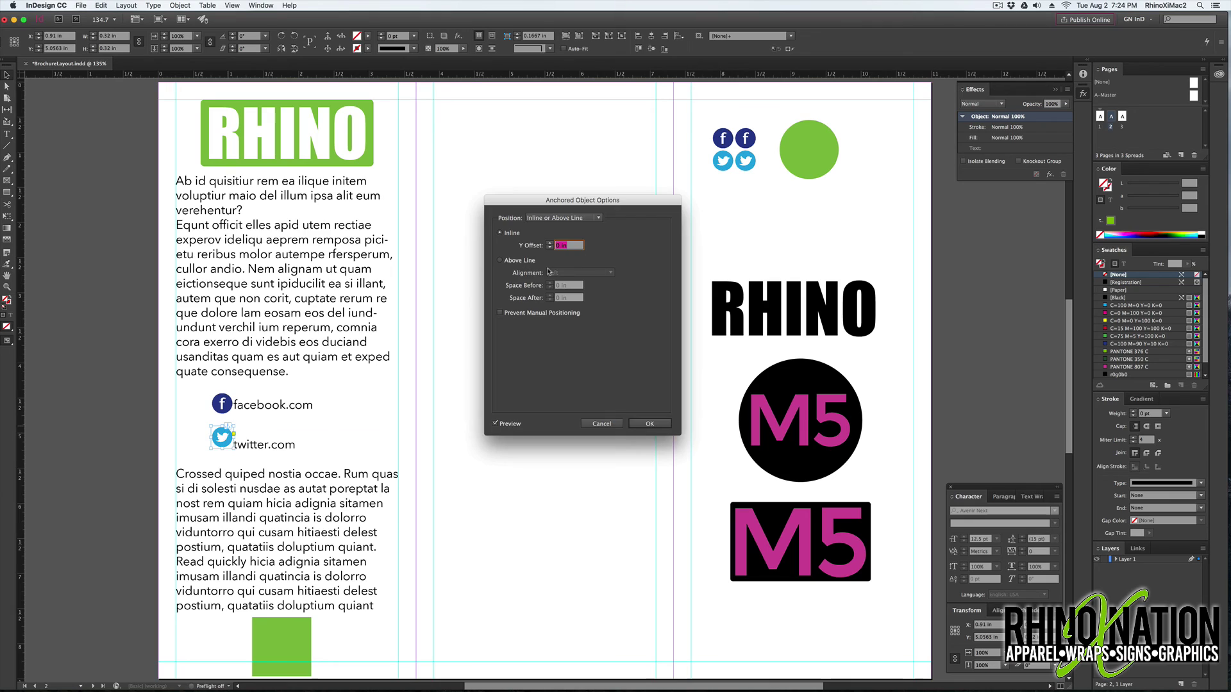
click(550, 247)
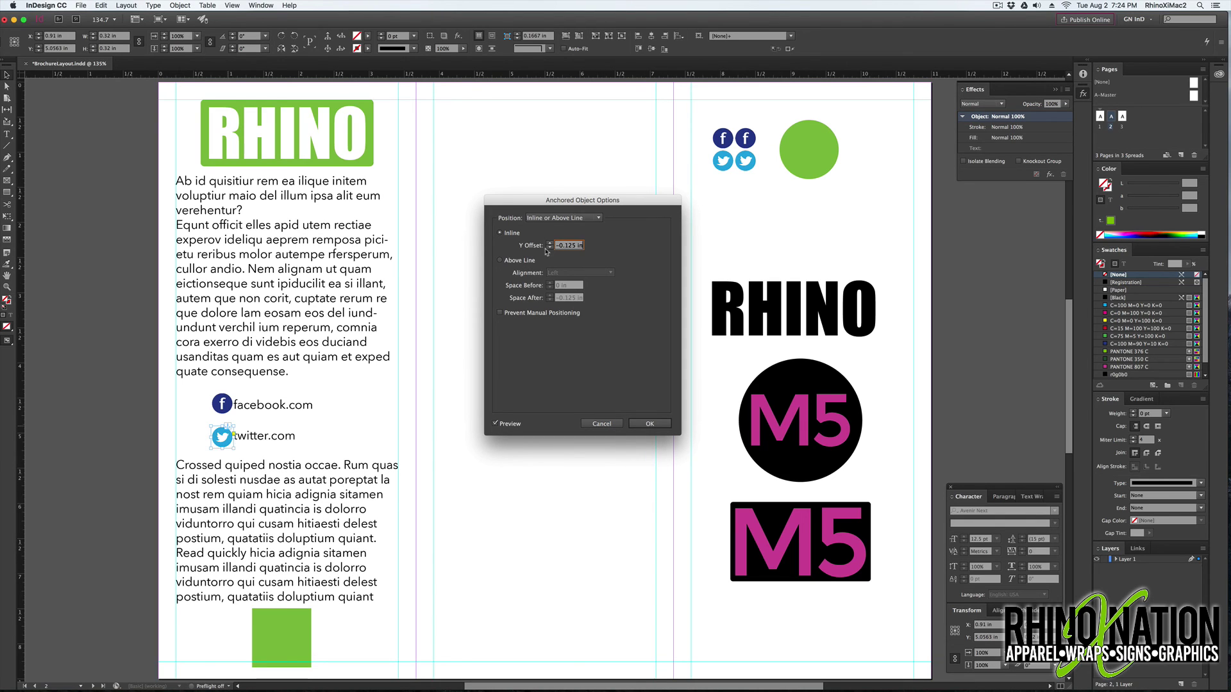
drag(567, 245, 602, 246)
key(Escape)
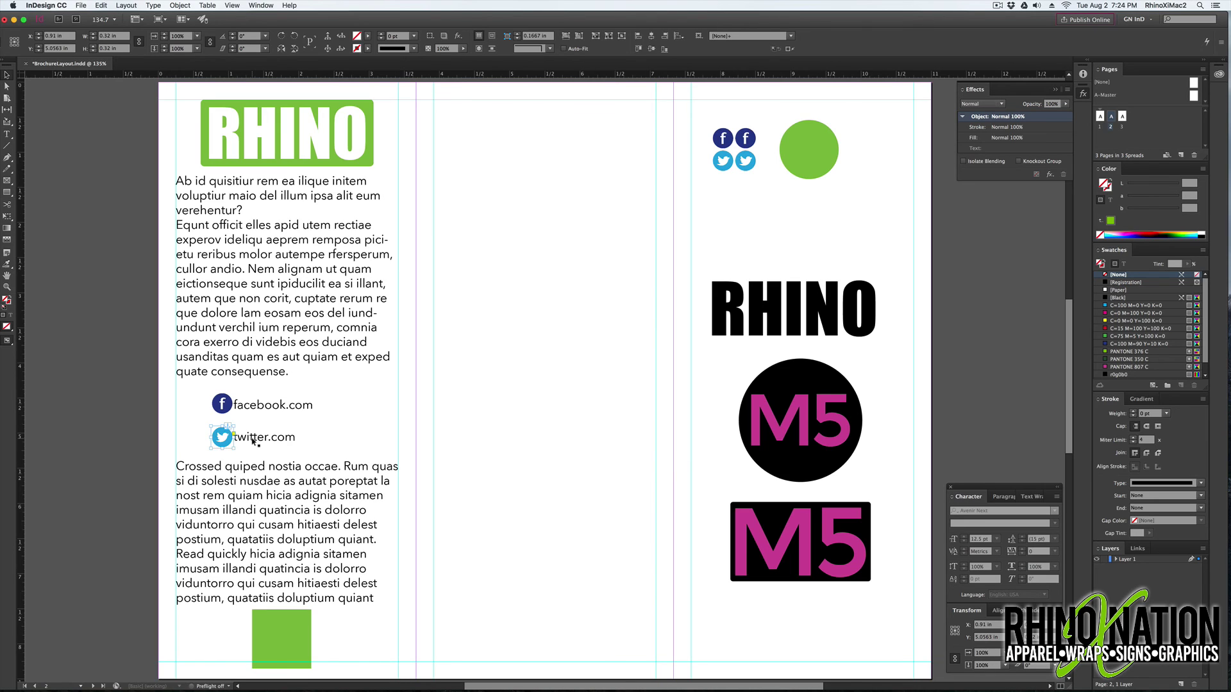
Set the inline Facebook icon's Y offset to -0.11 in its anchored object options
click(224, 405)
alt+click(227, 395)
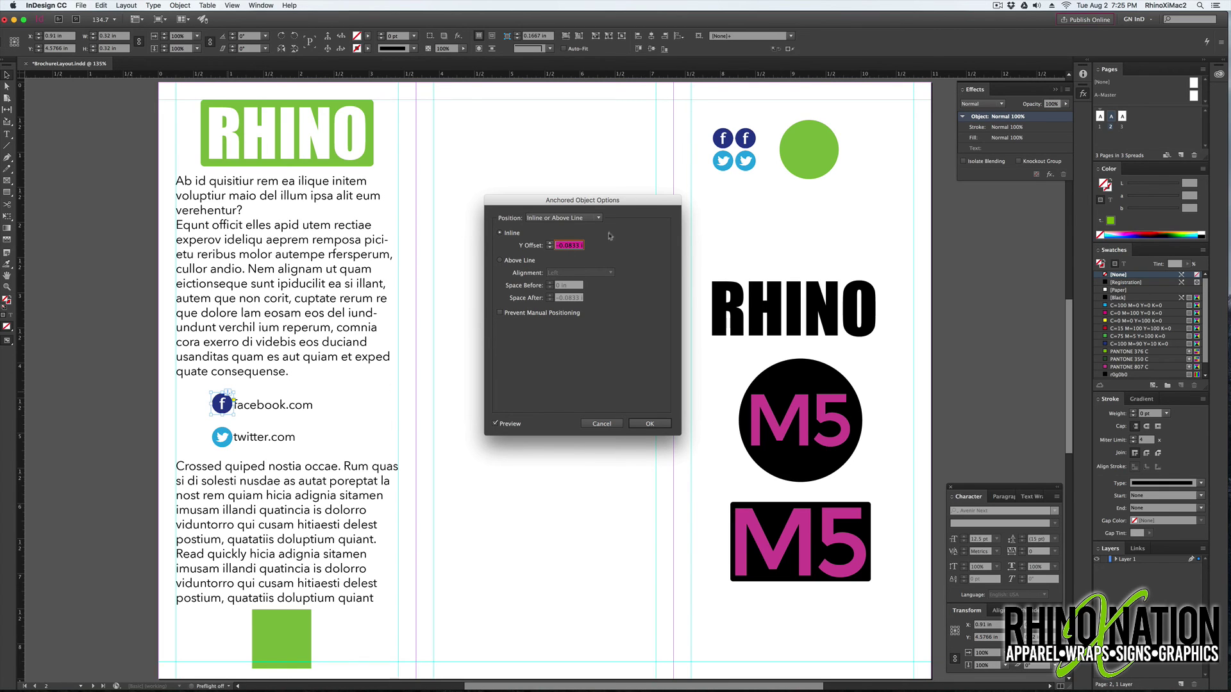
text(-0.11)
key(Return)
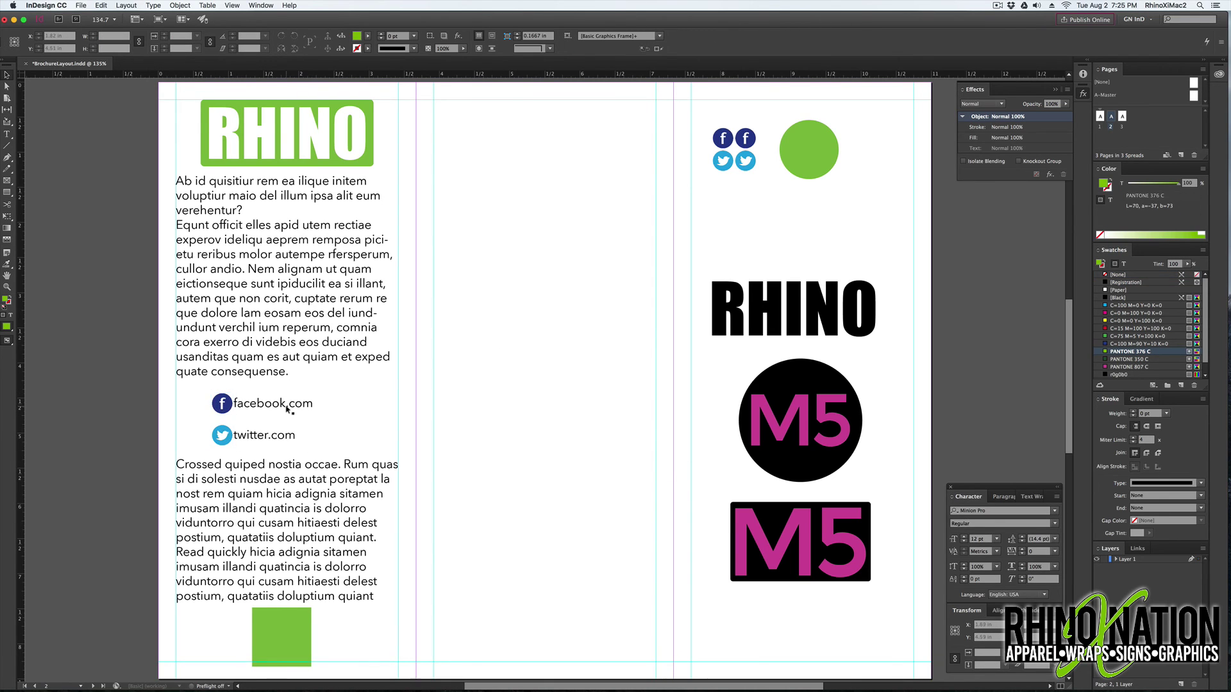
Try moving the body text frame with its anchored objects toward the second column, and undo the move
click(211, 397)
click(281, 321)
drag(282, 320, 435, 322)
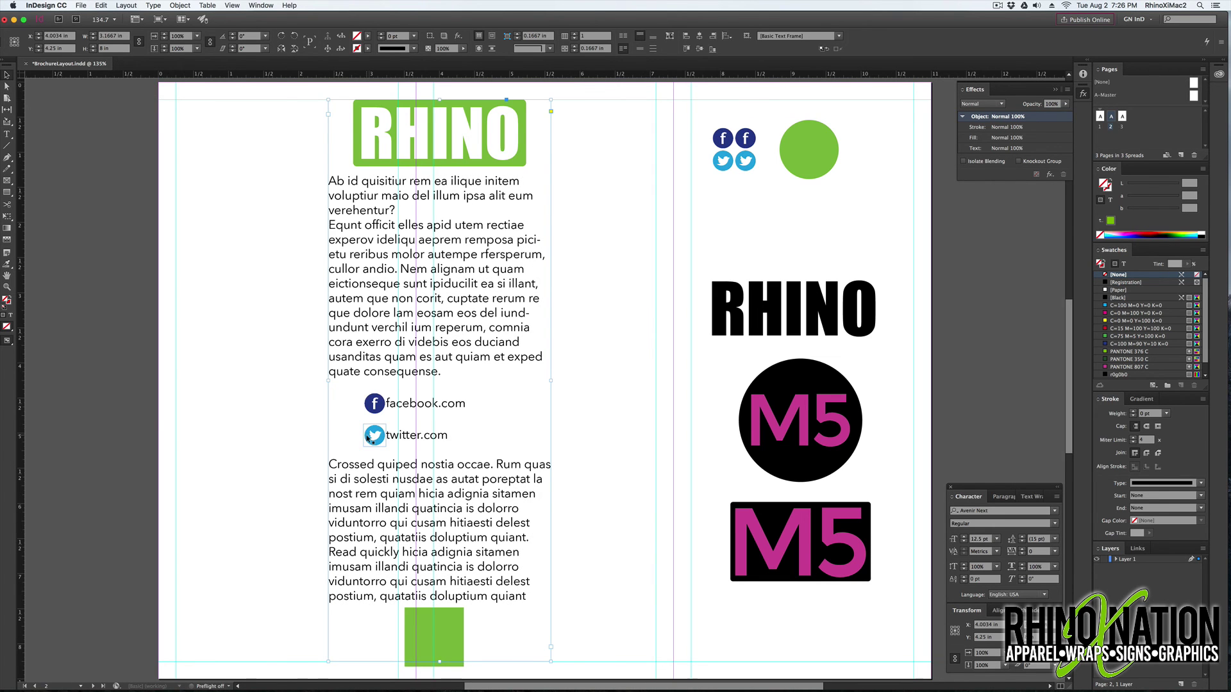
key(super+z)
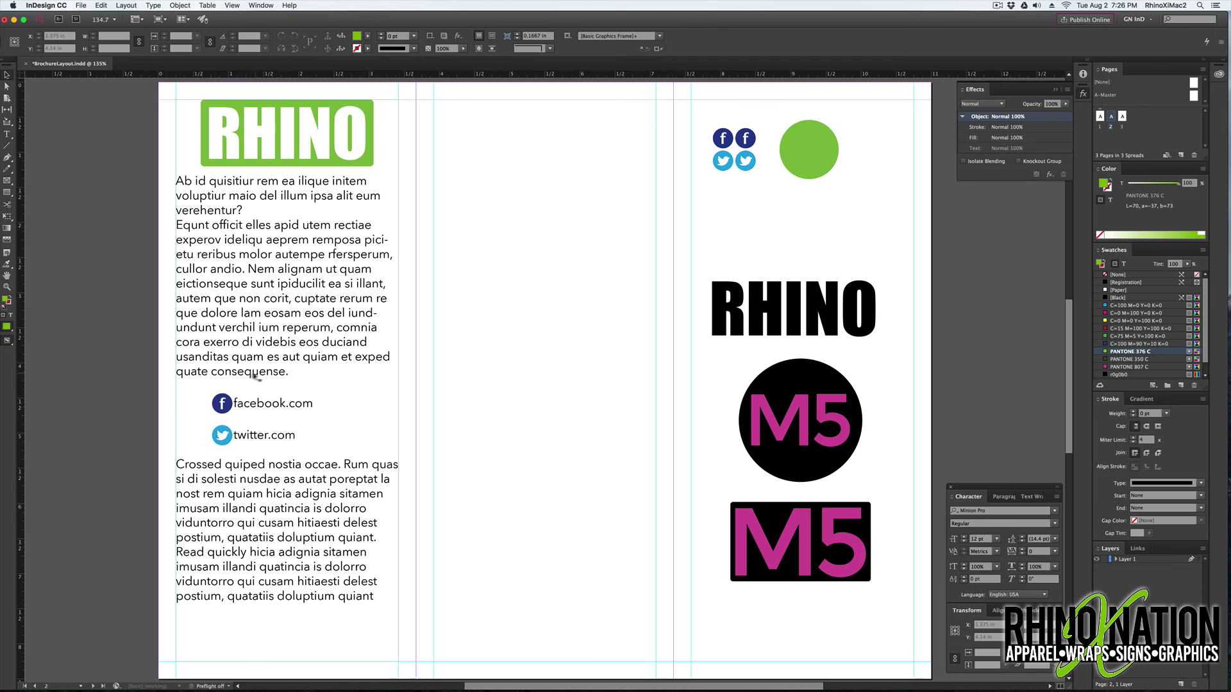
Add the sentence "Please donate tomorrow." at the end of the paragraph above the social links
double_click(291, 372)
key(Left)
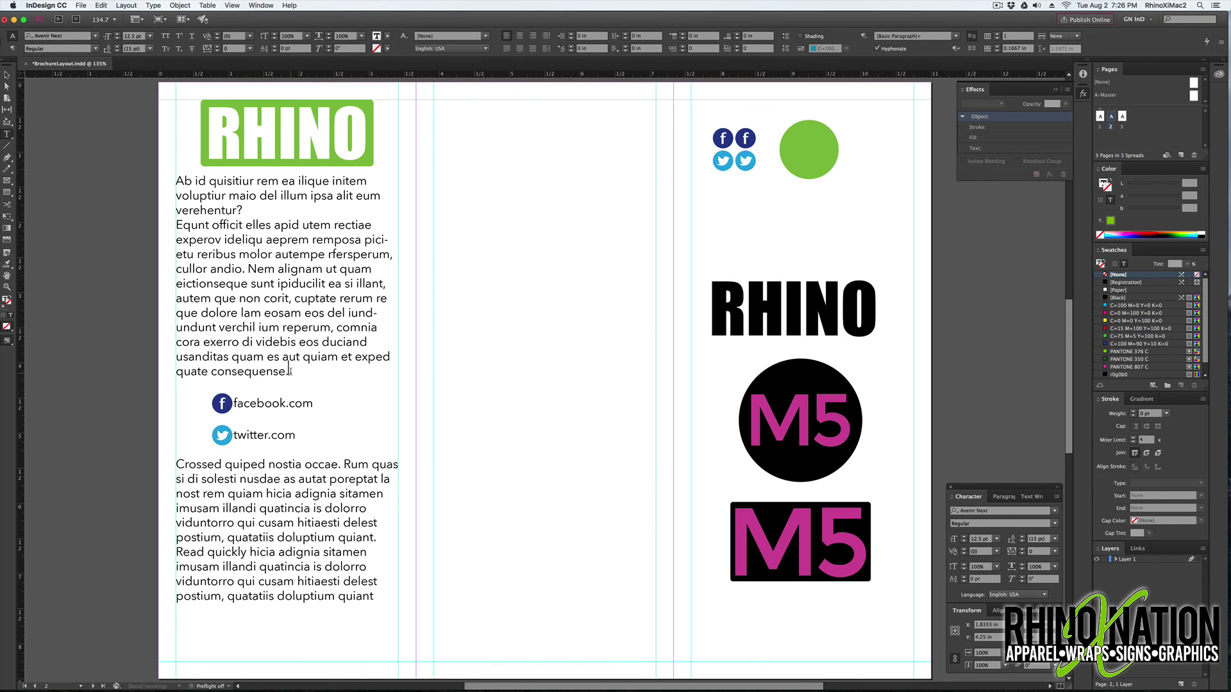
text(Please don)
text(ate tom)
text(orrow.)
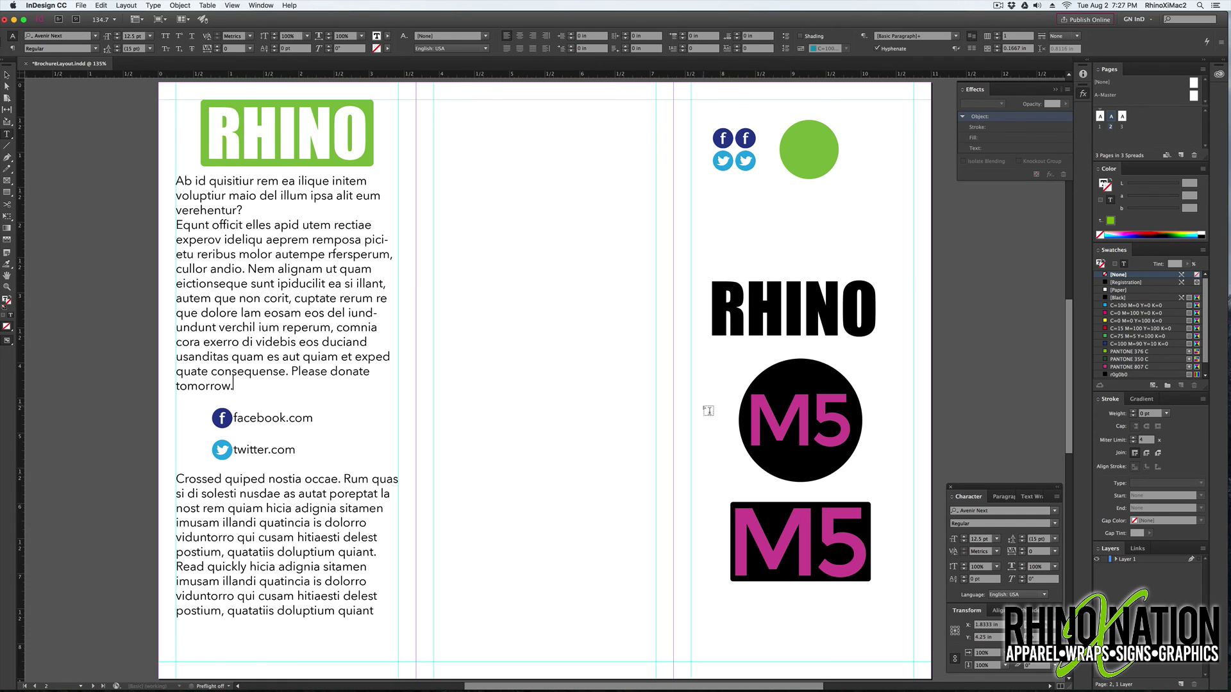
Delete the opening paragraph starting "Ab id quisitiur" together with its empty line, and deselect the text frame
drag(259, 210, 176, 181)
key(BackSpace)
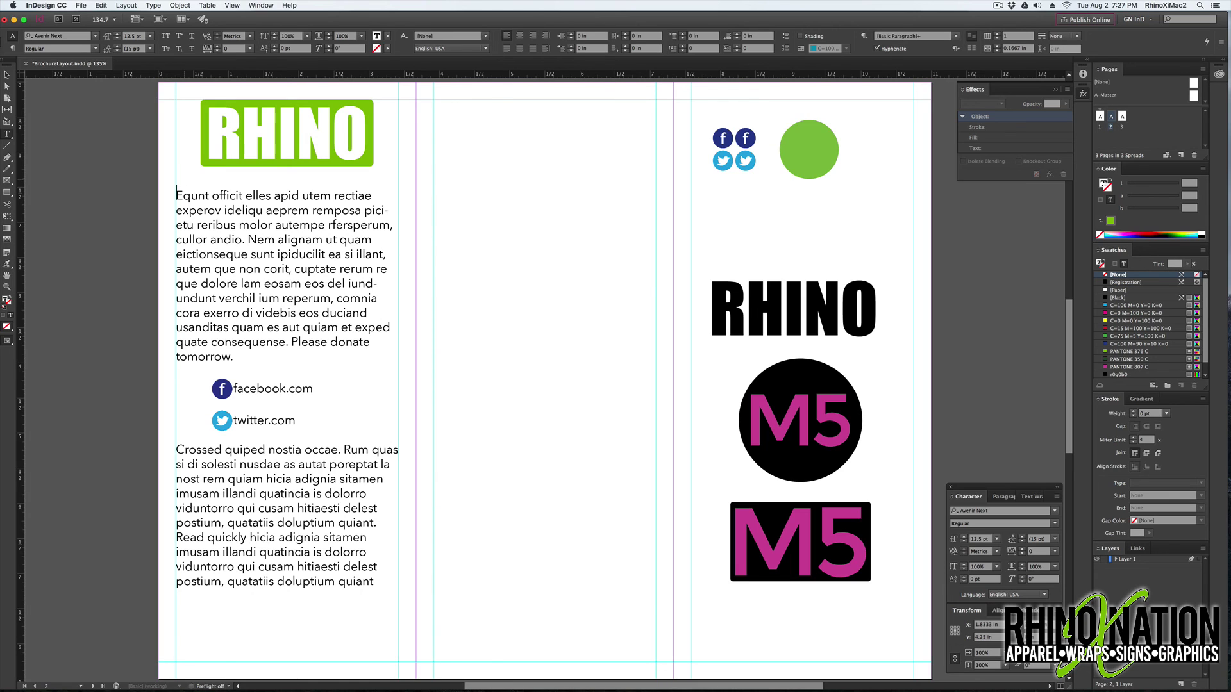
key(Delete)
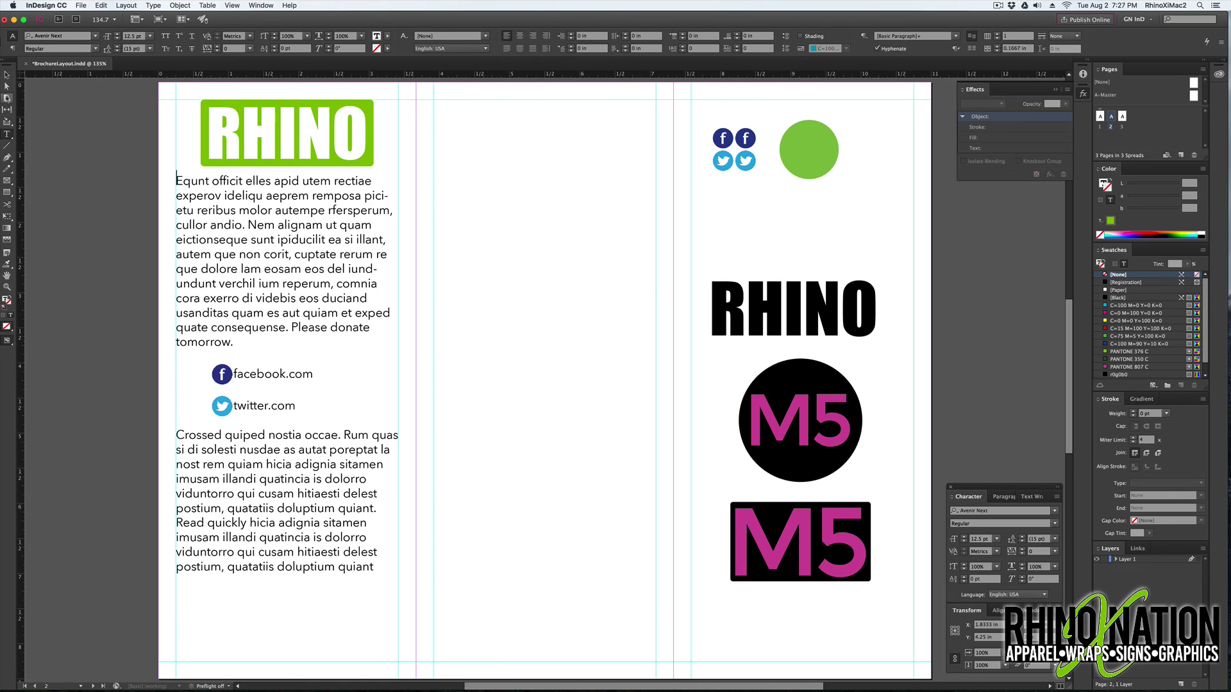
click(6, 75)
click(96, 134)
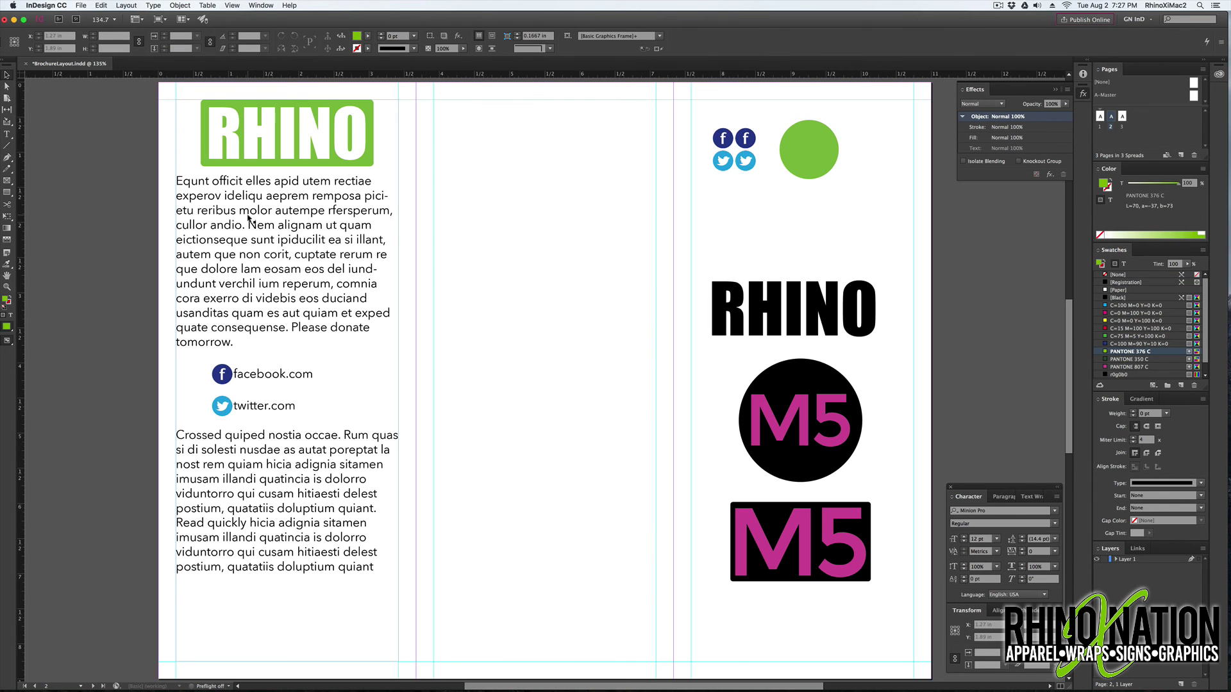
Move the body text frame into the second column and fit the mountain photo over the first panel
drag(234, 218, 492, 233)
scroll(270, 385, left, 5)
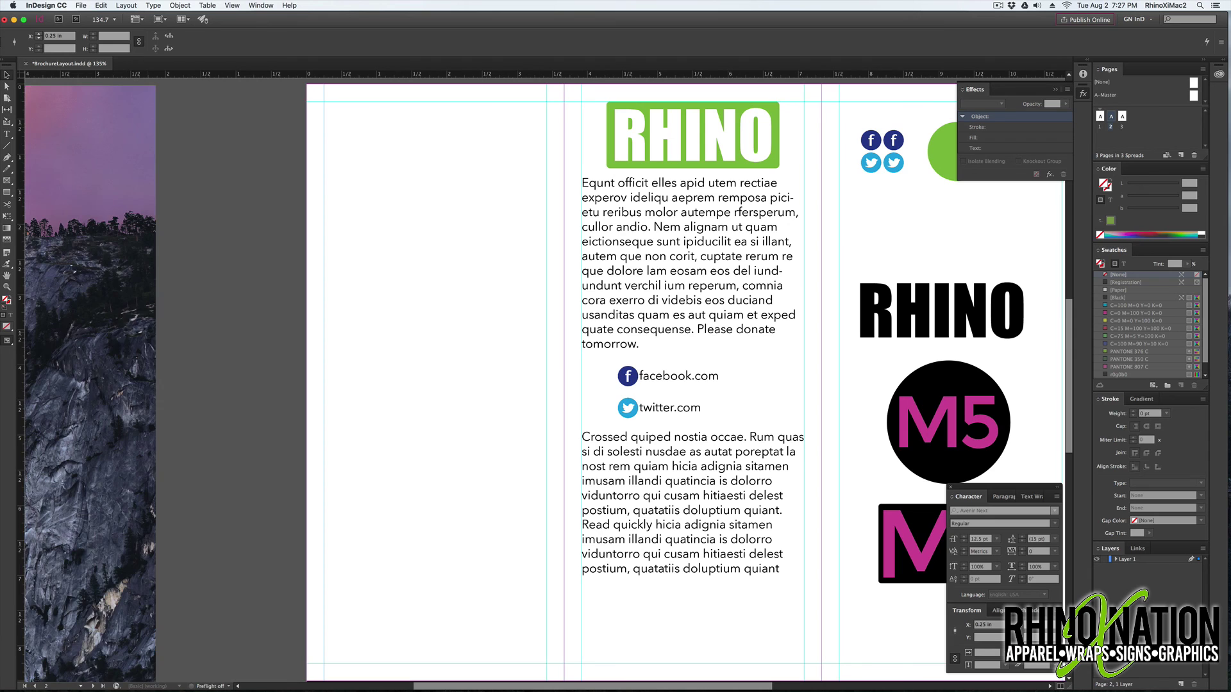
mouse_move(301, 341)
mouse_down()
mouse_move(449, 343)
mouse_move(529, 327)
mouse_move(294, 338)
mouse_up()
click(652, 148)
drag(653, 149, 447, 149)
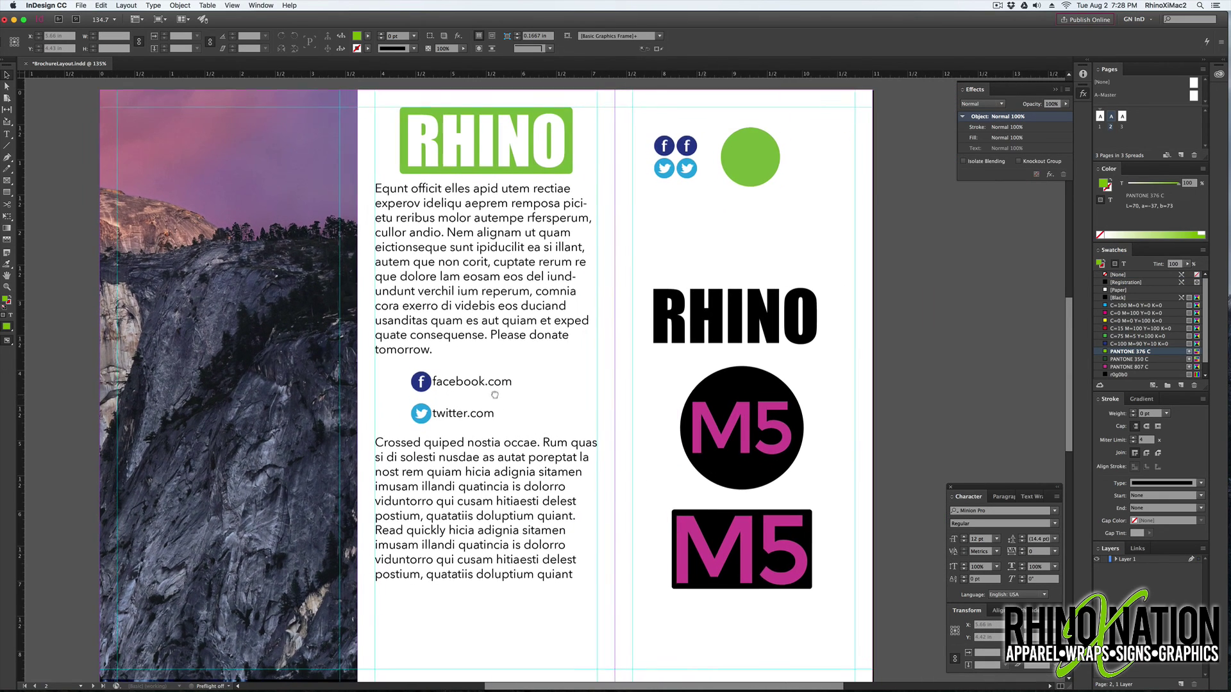
click(229, 383)
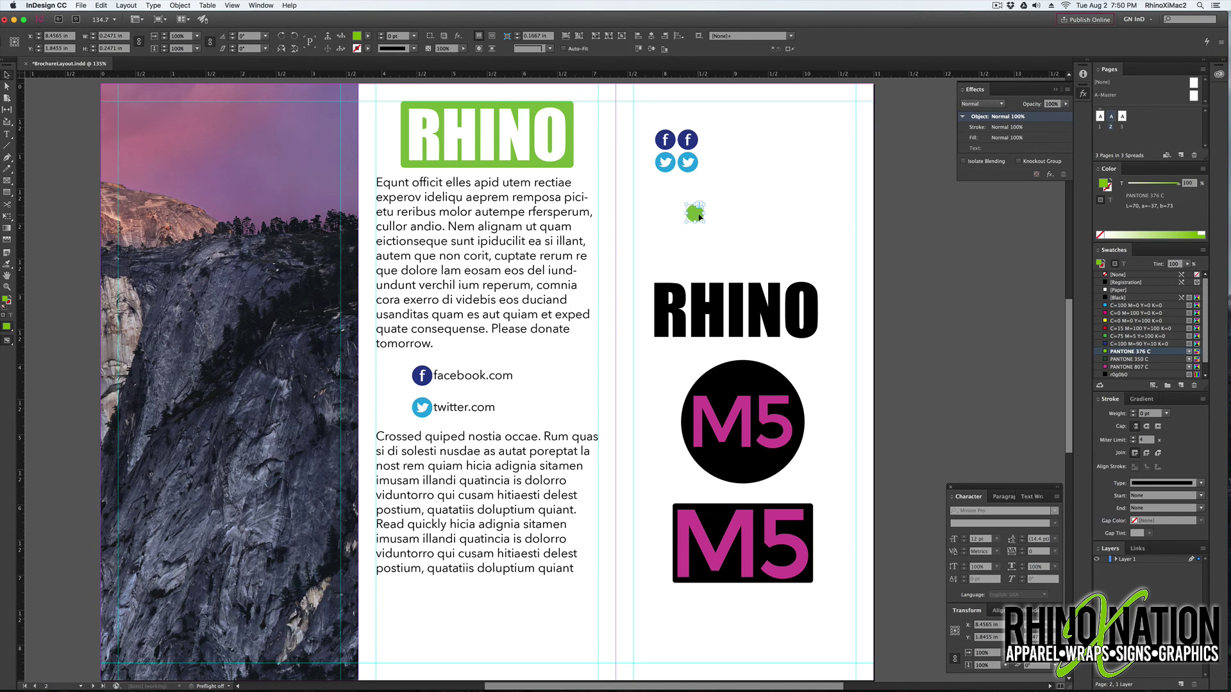
Try inserting a line break before "quiam" in the body text to test the small green circle's anchor, and undo it
click(635, 285)
key(super+z)
key(t)
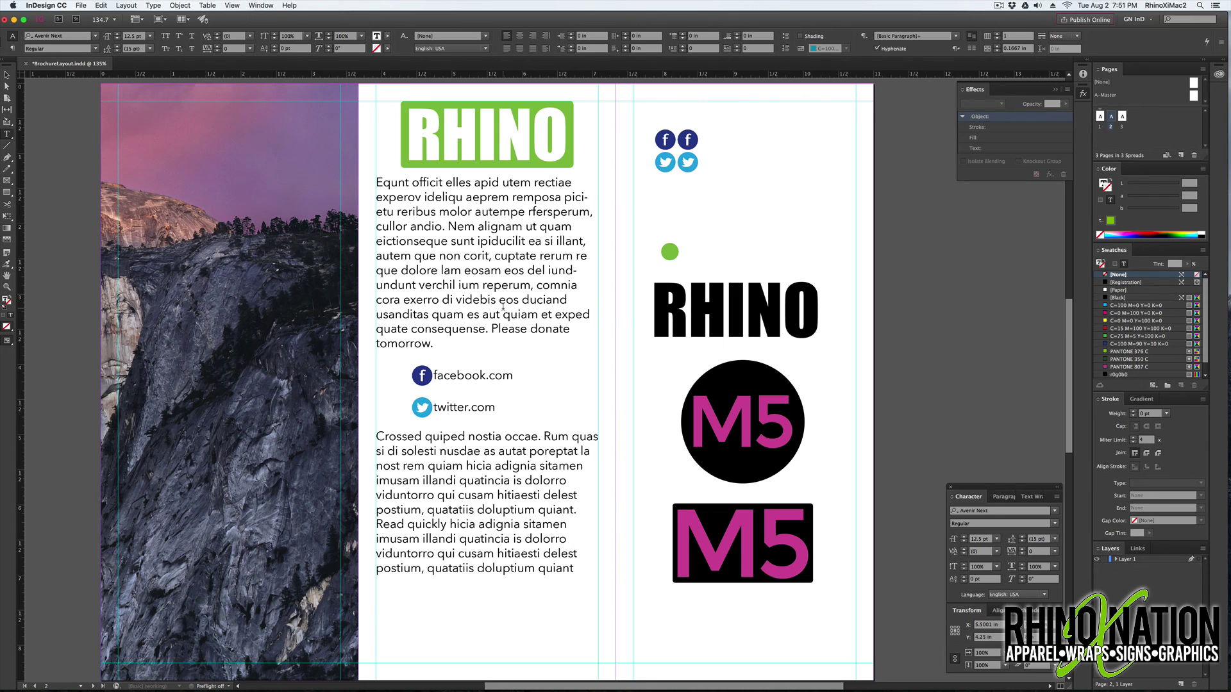
click(503, 307)
key(Return)
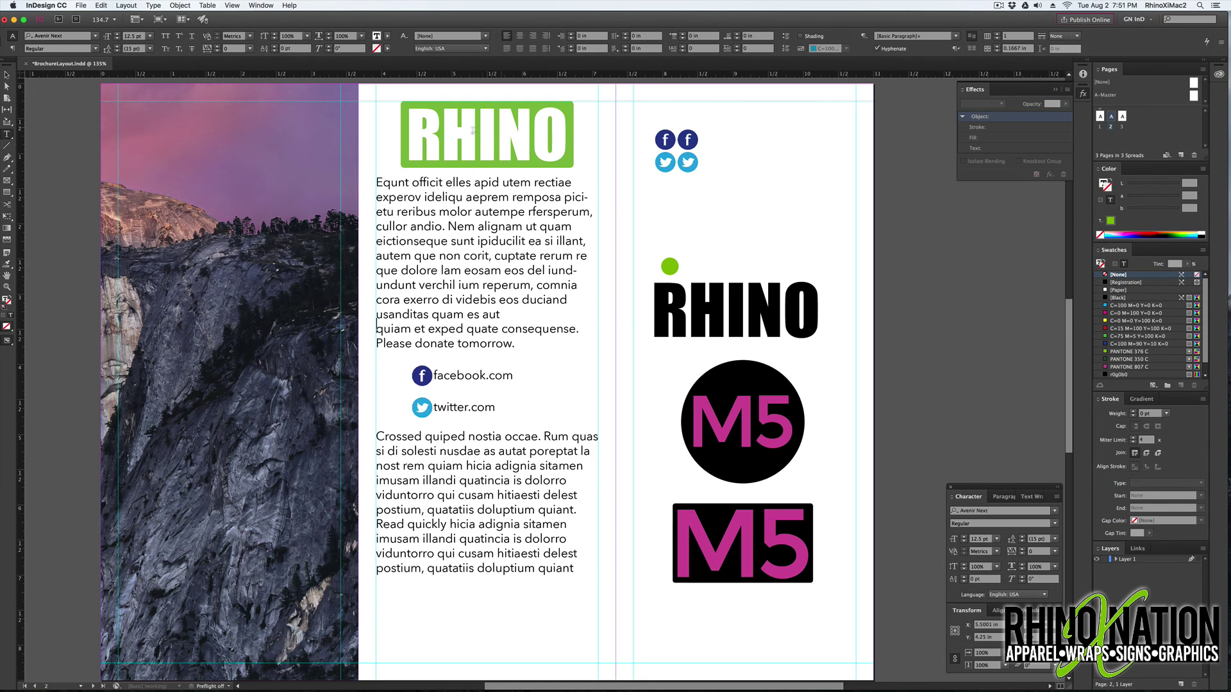
key(super+z)
key(Escape)
Release the small green circle in the third panel from its anchor in the body text
click(672, 254)
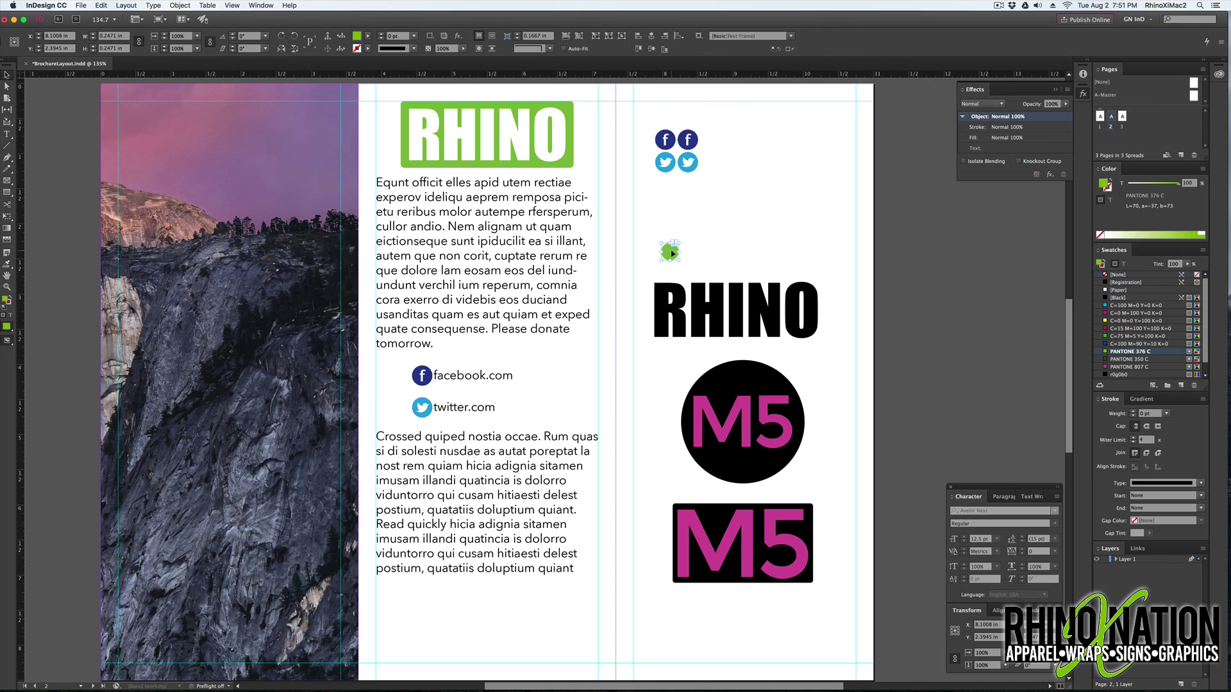
right_click(674, 246)
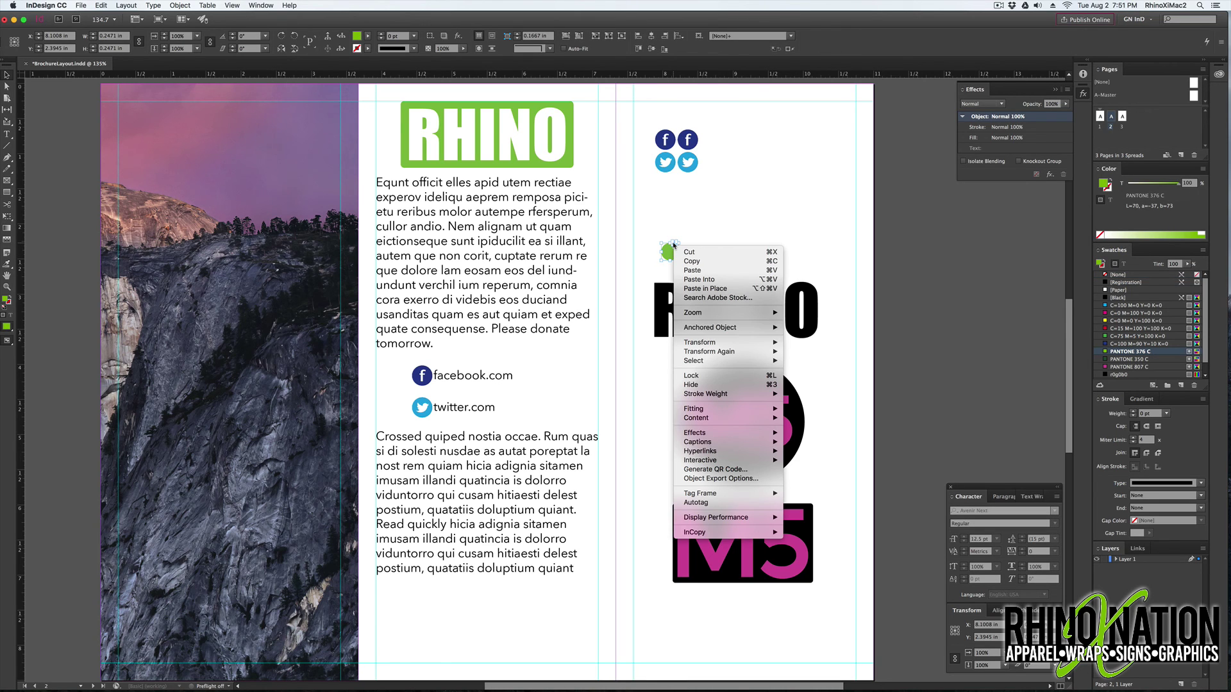
mouse_move(731, 328)
click(796, 336)
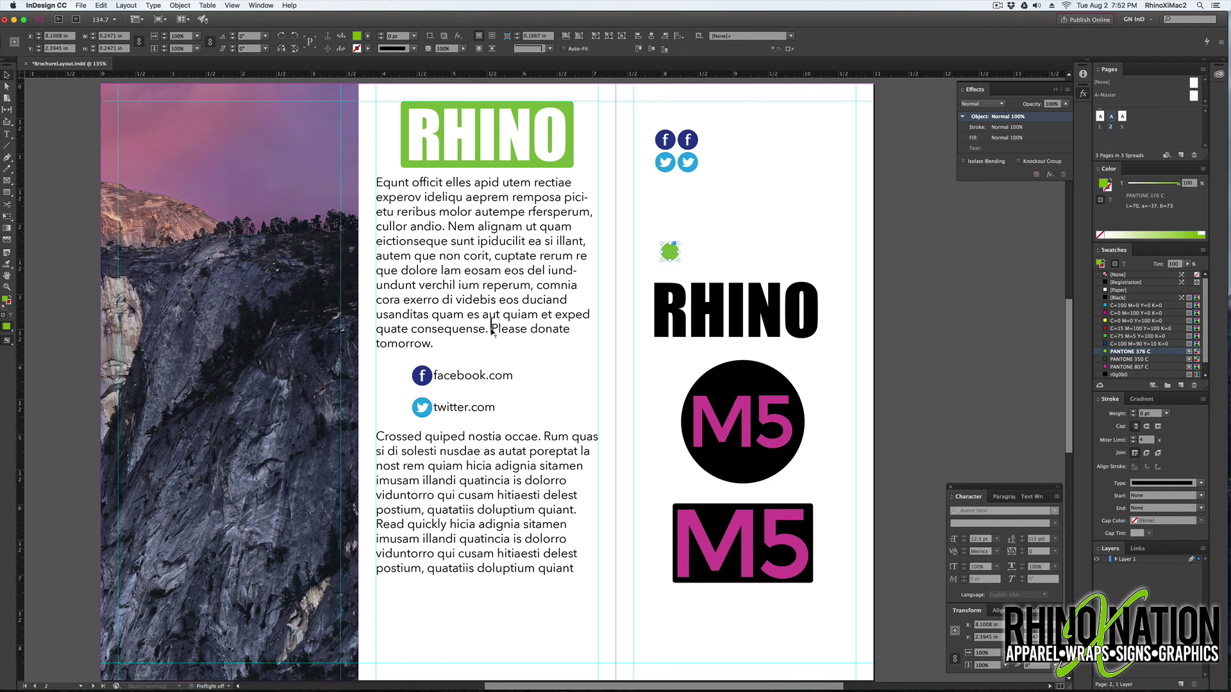
Try anchoring the green circle before "Please donate" with the Custom position, and undo the anchoring
drag(493, 330, 492, 330)
drag(579, 201, 723, 188)
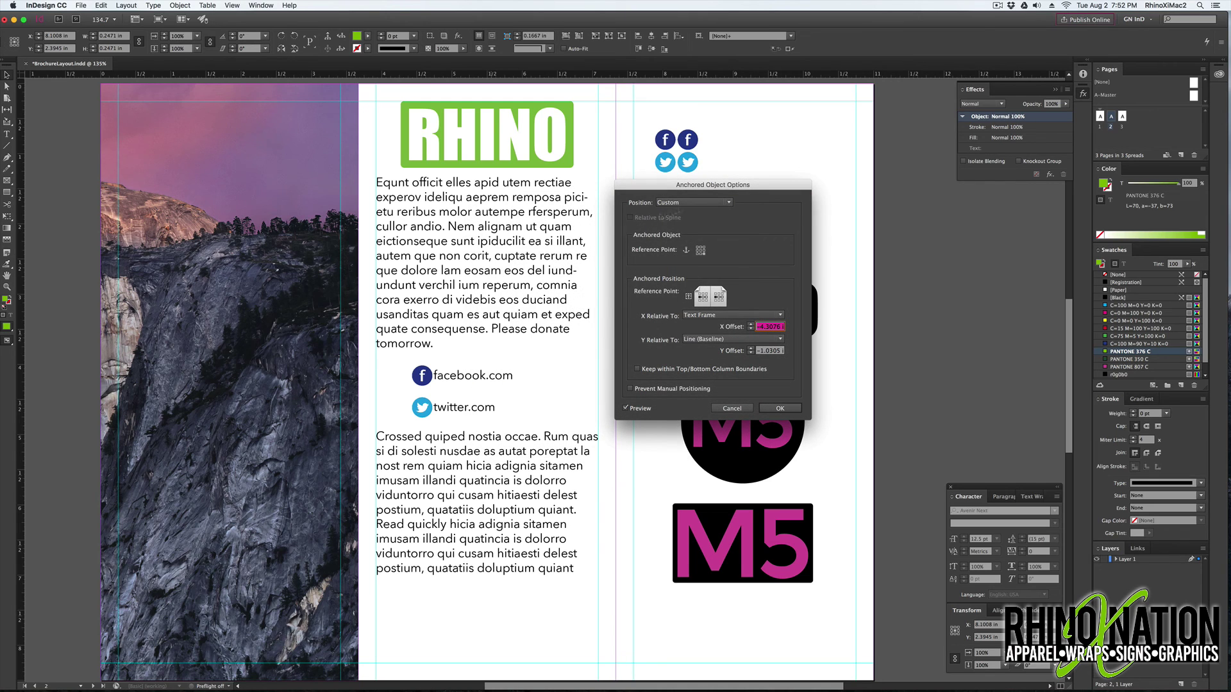
key(Return)
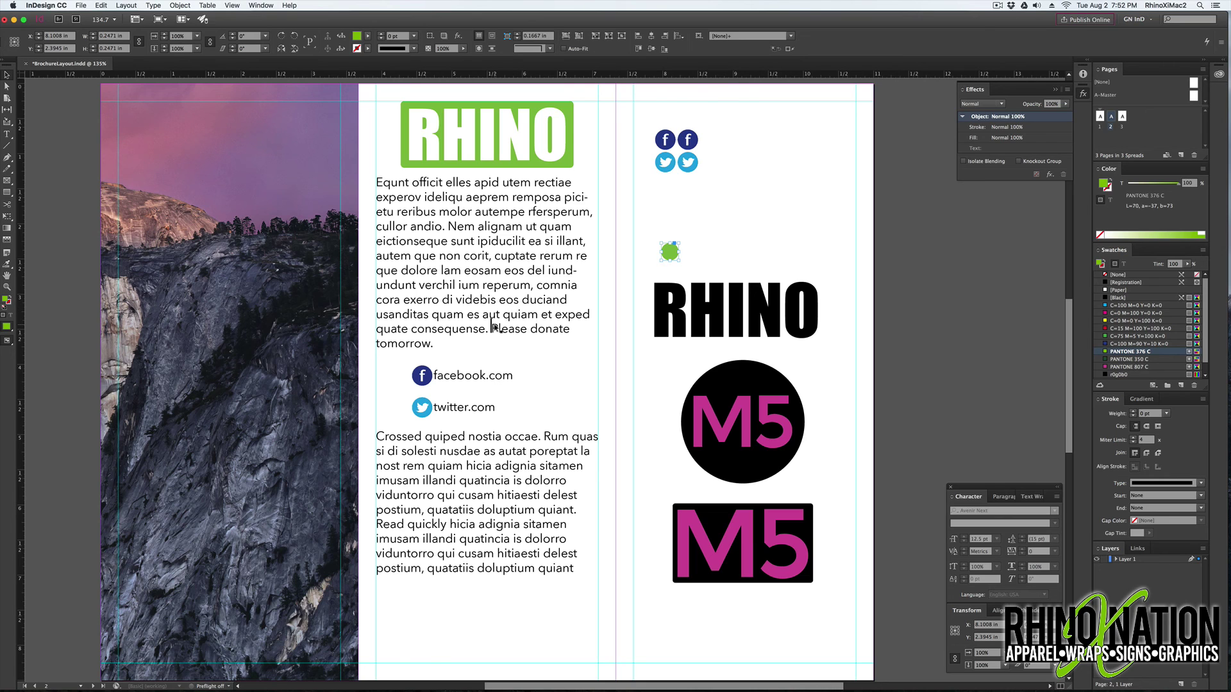
key(super+z)
Try placing the green circle inline before "Please donate", undo it, and cancel a second attempt using the Inline or Above Line position
double_click(492, 328)
key(super+v)
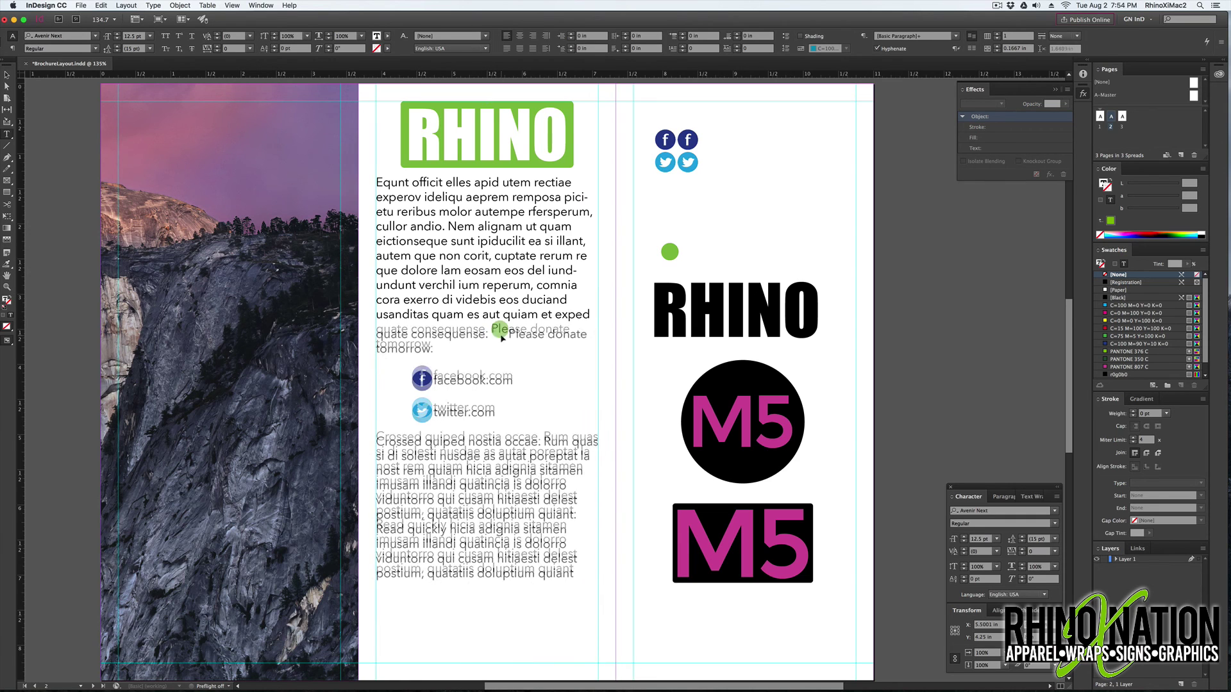
key(super+z)
click(673, 246)
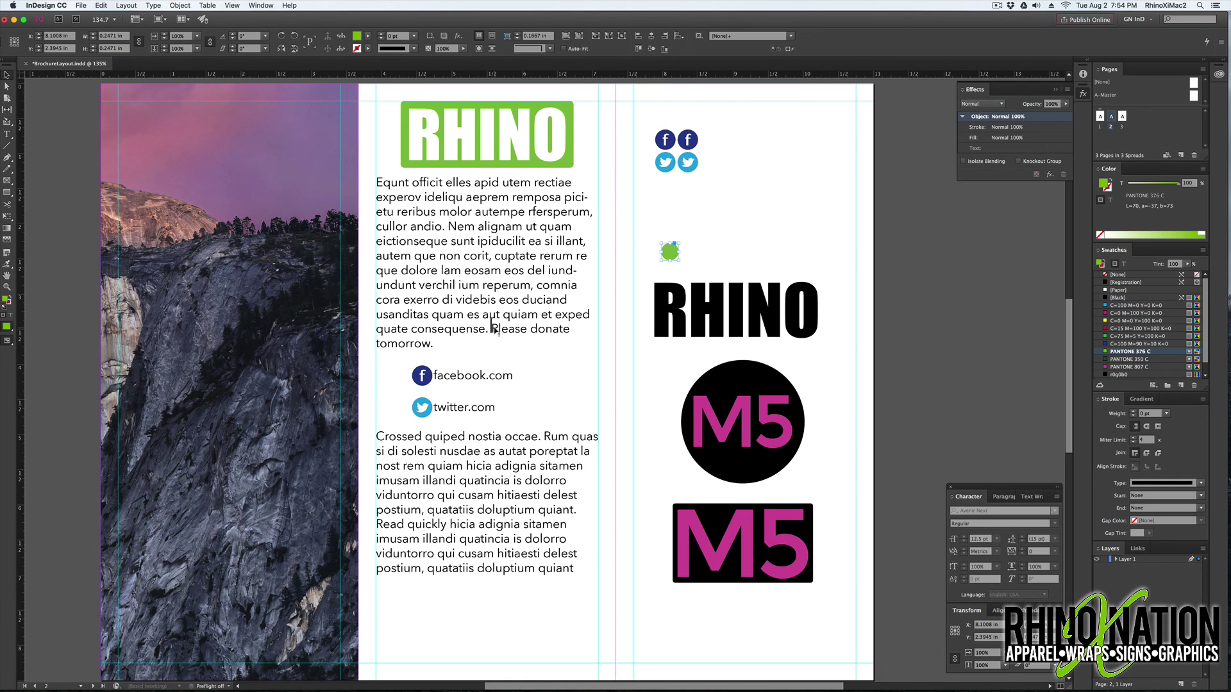
drag(494, 329, 494, 331)
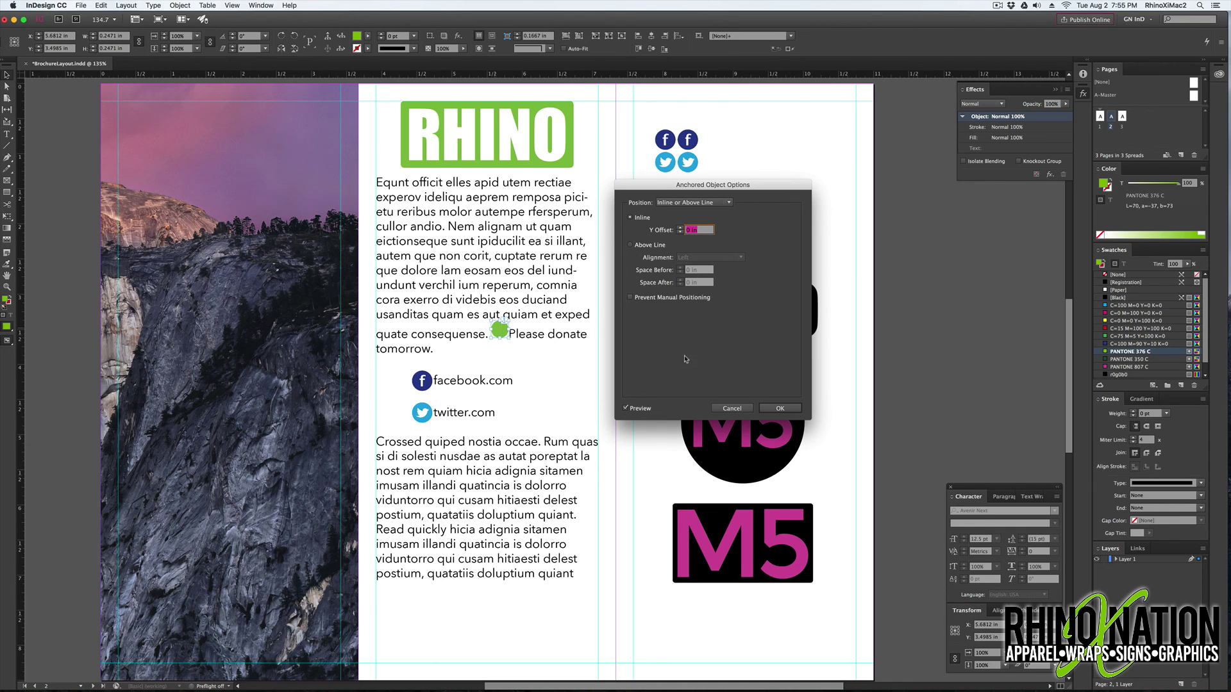
click(731, 409)
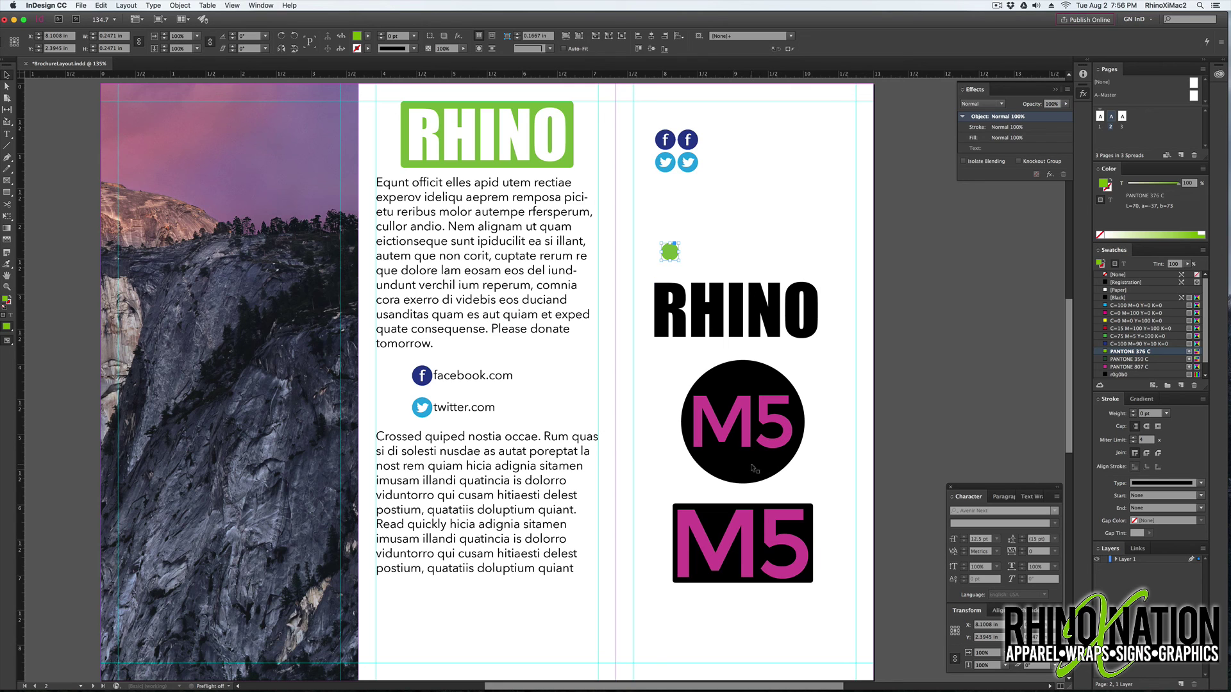
Duplicate the round M5 logo, scale the copy to about 0.34 by 0.32 in, and place it beside the second column's text
drag(746, 450, 835, 418)
drag(863, 359, 615, 366)
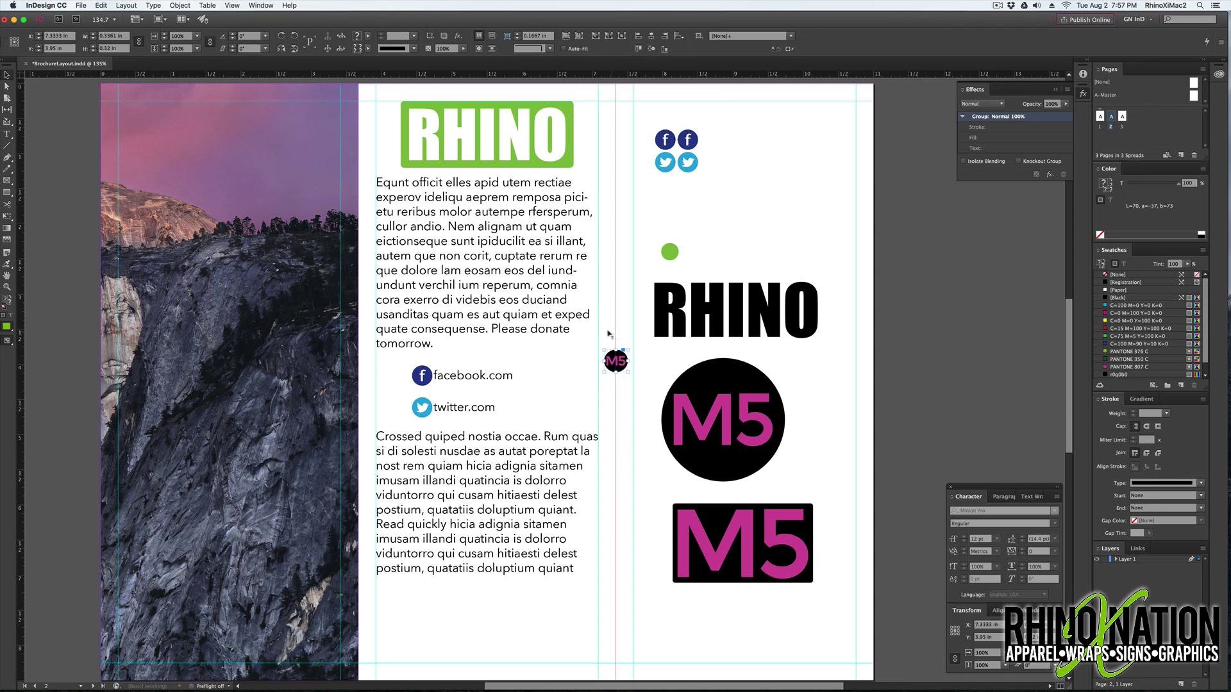
Anchor the small M5 logo inline at the start of the "Crossed quiped" paragraph and scale it to about 0.24 by 0.22 in
drag(492, 330, 491, 331)
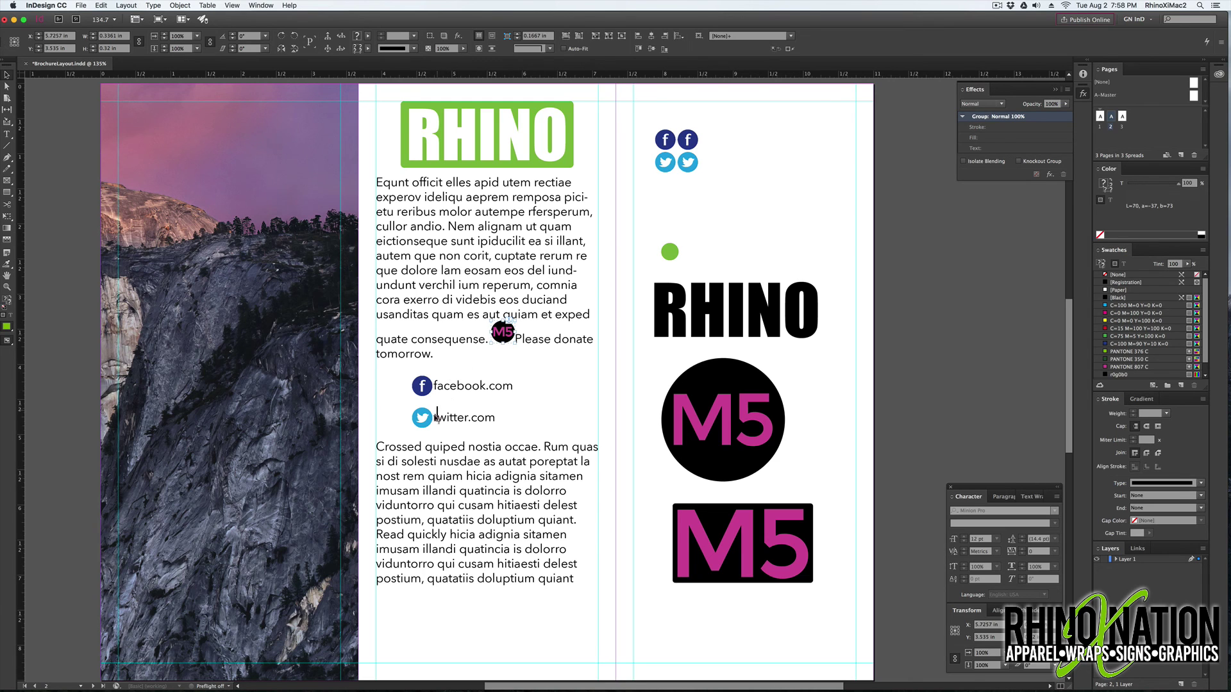
drag(414, 447, 378, 452)
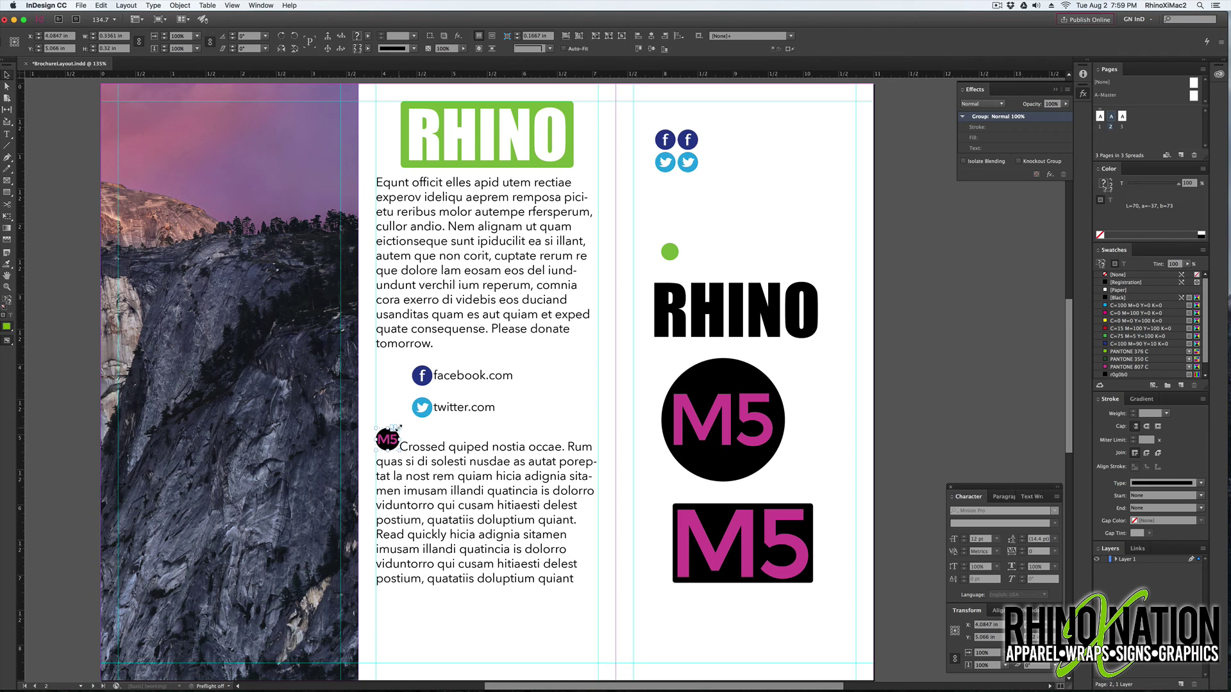
drag(398, 427, 394, 430)
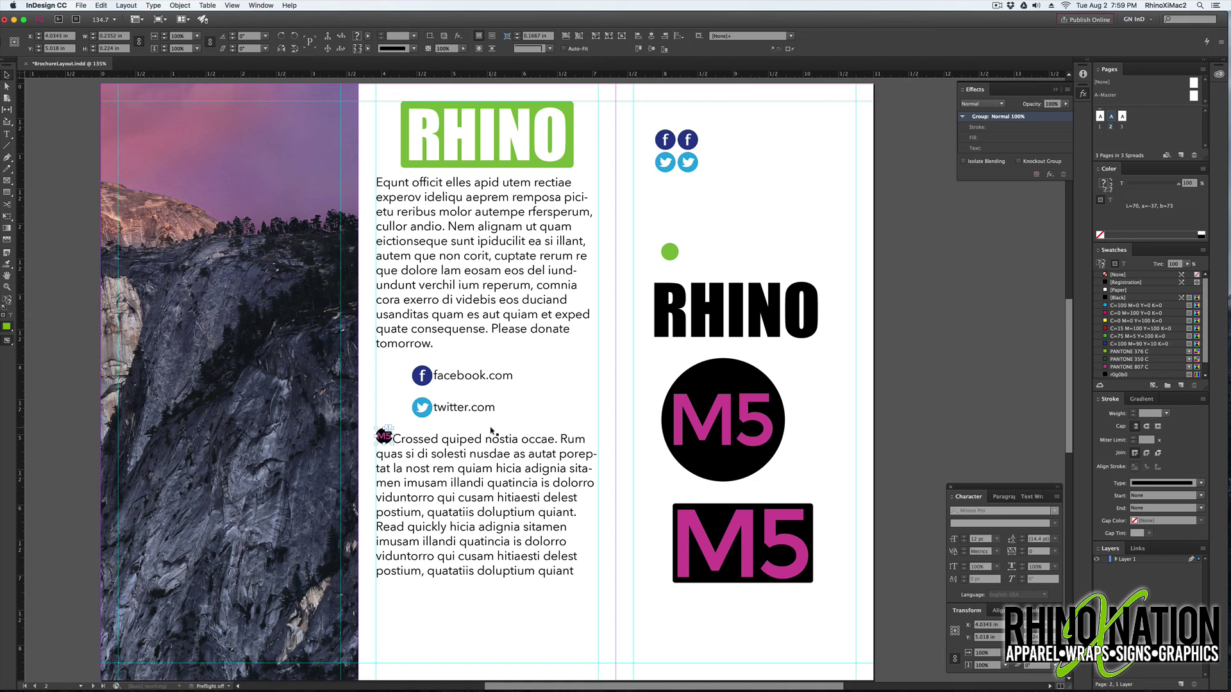
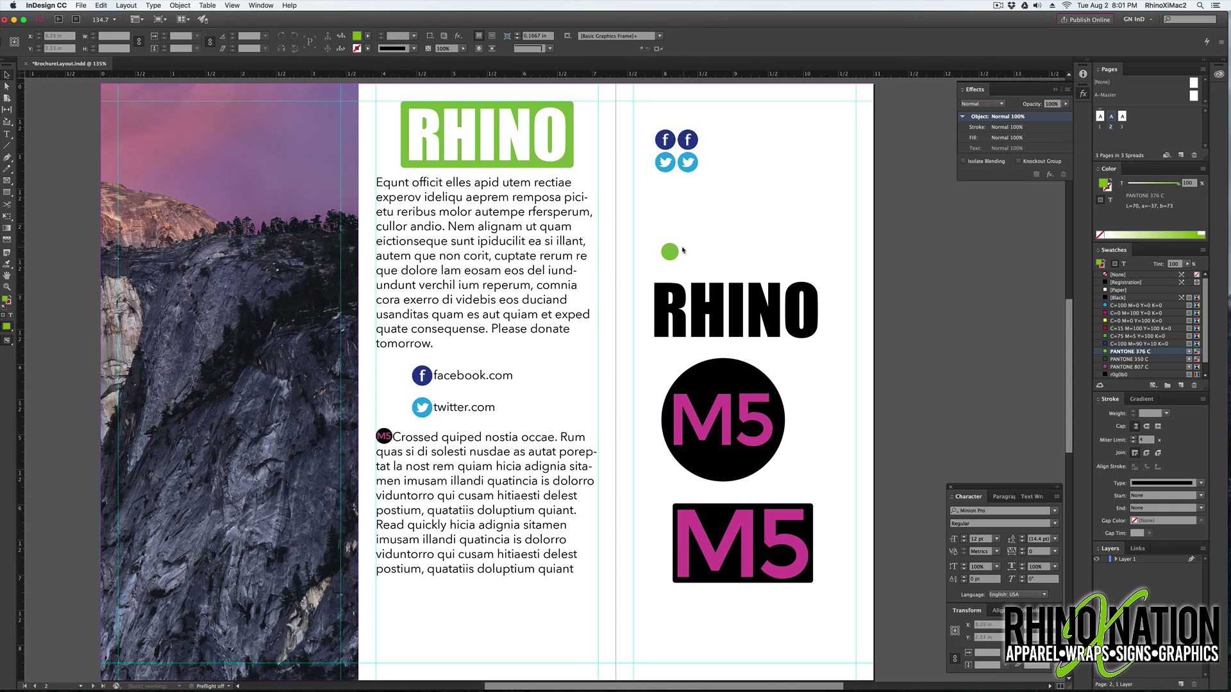
Add a drop shadow to the Facebook icon beside "facebook.com" with a distance of 0.05 in
click(425, 382)
click(425, 383)
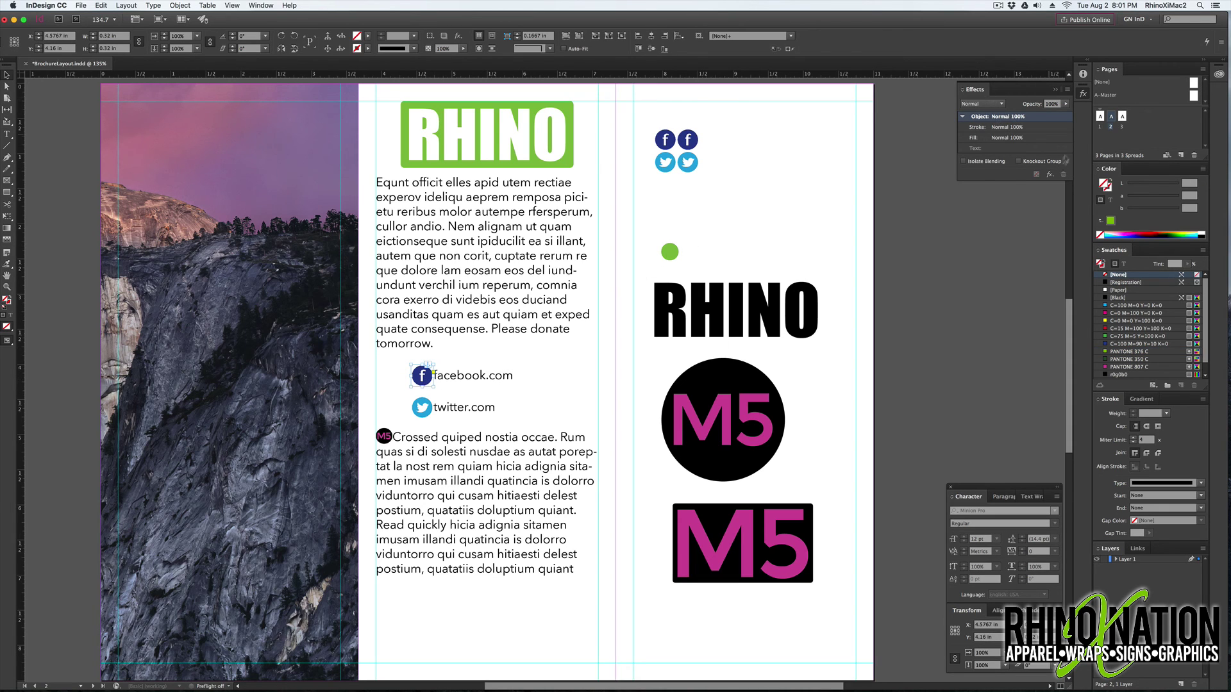
click(1050, 175)
click(1090, 192)
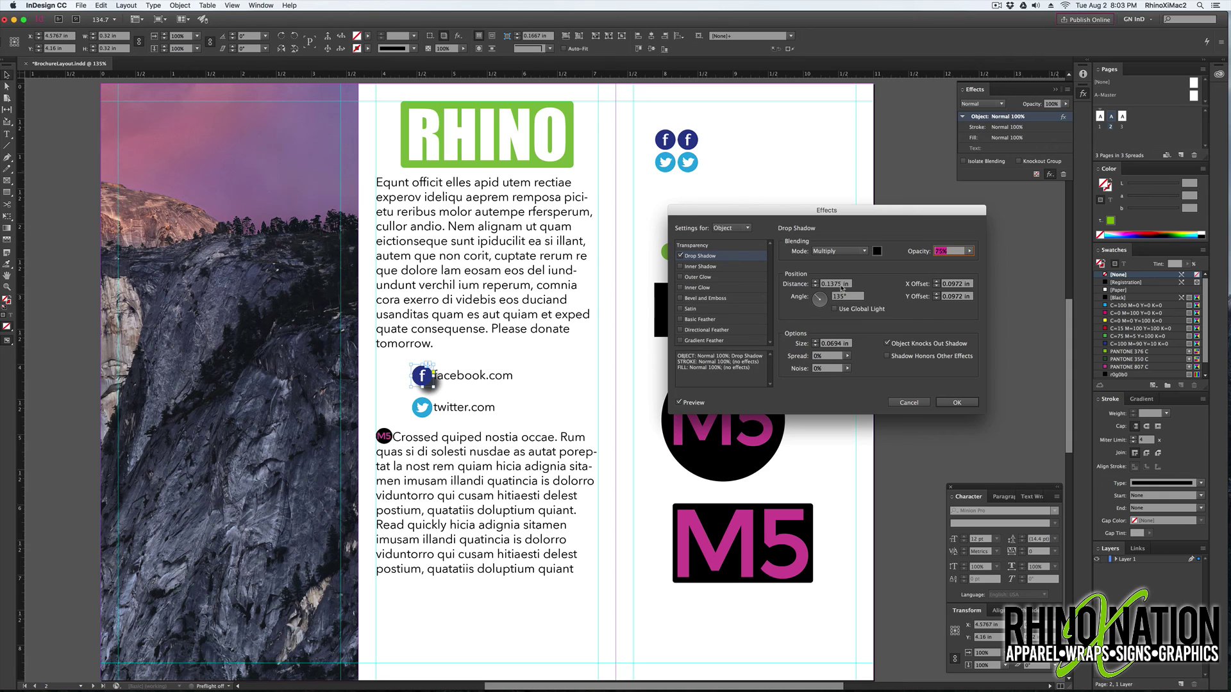
triple_click(839, 287)
key(BackSpace)
text(.05)
key(Tab)
Set the Facebook icon's shadow opacity to 50% and apply the effect
triple_click(941, 251)
text(50)
key(Tab)
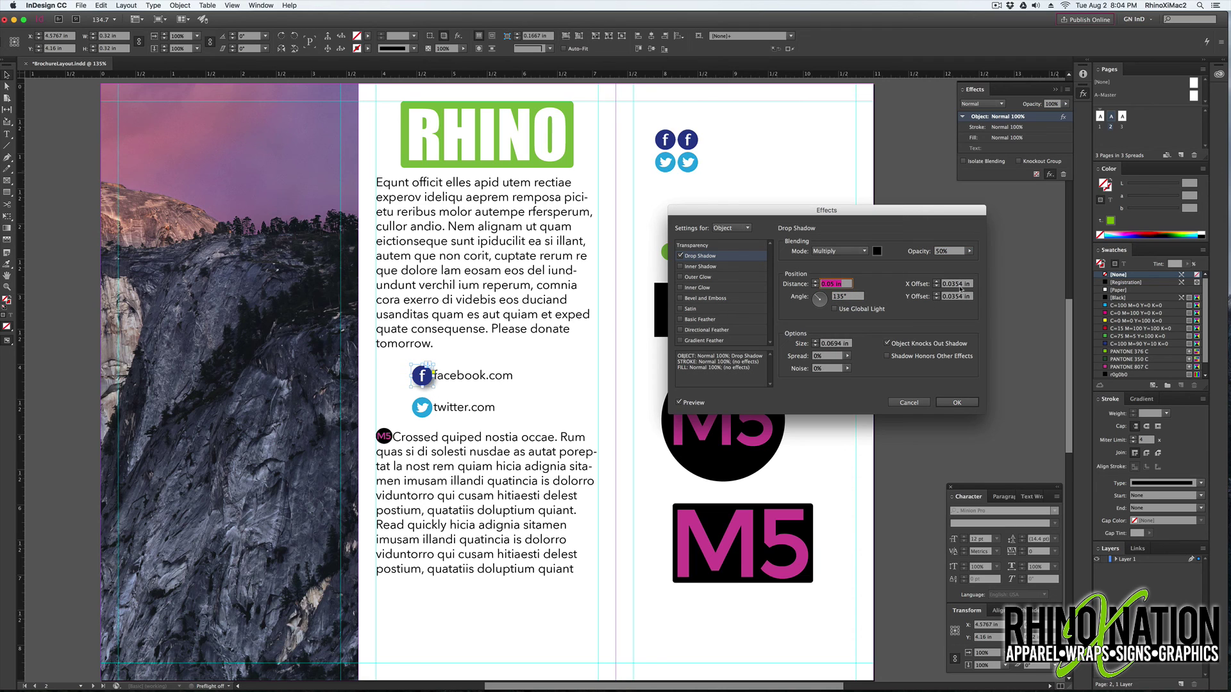
mouse_move(817, 299)
mouse_down()
mouse_move(834, 310)
mouse_move(807, 289)
mouse_up()
key(Return)
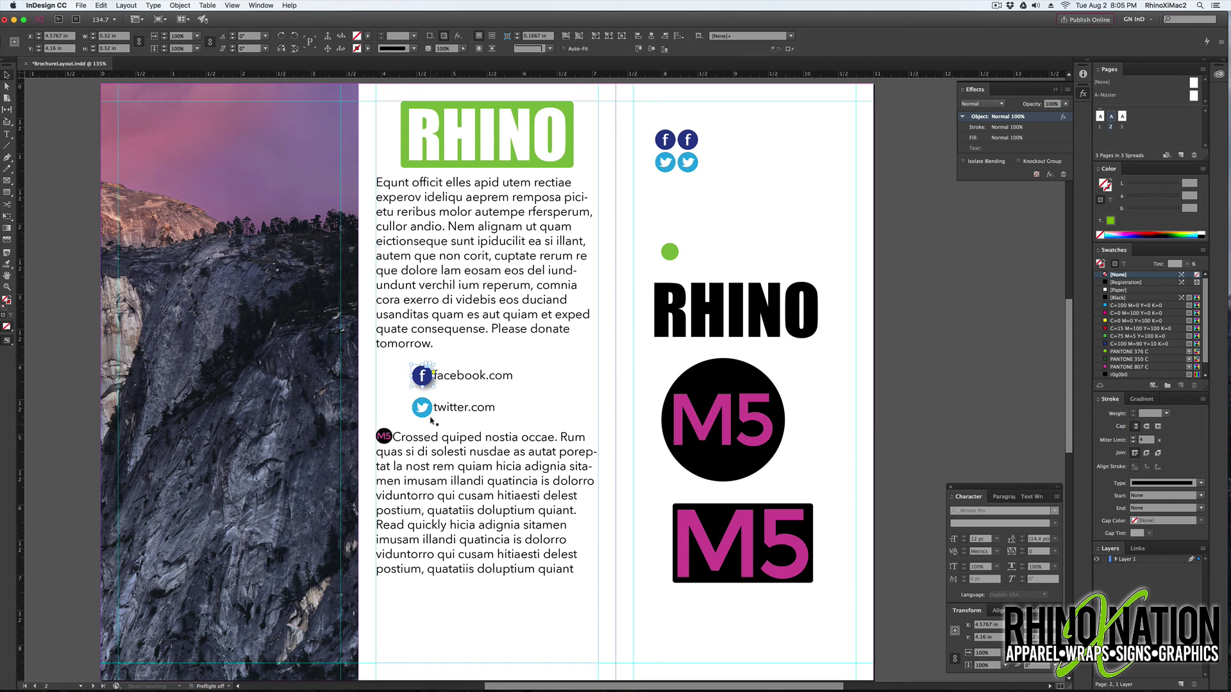
Apply a smooth Inner Bevel to the Twitter icon beside "twitter.com", comparing it with the preview off and on
click(422, 408)
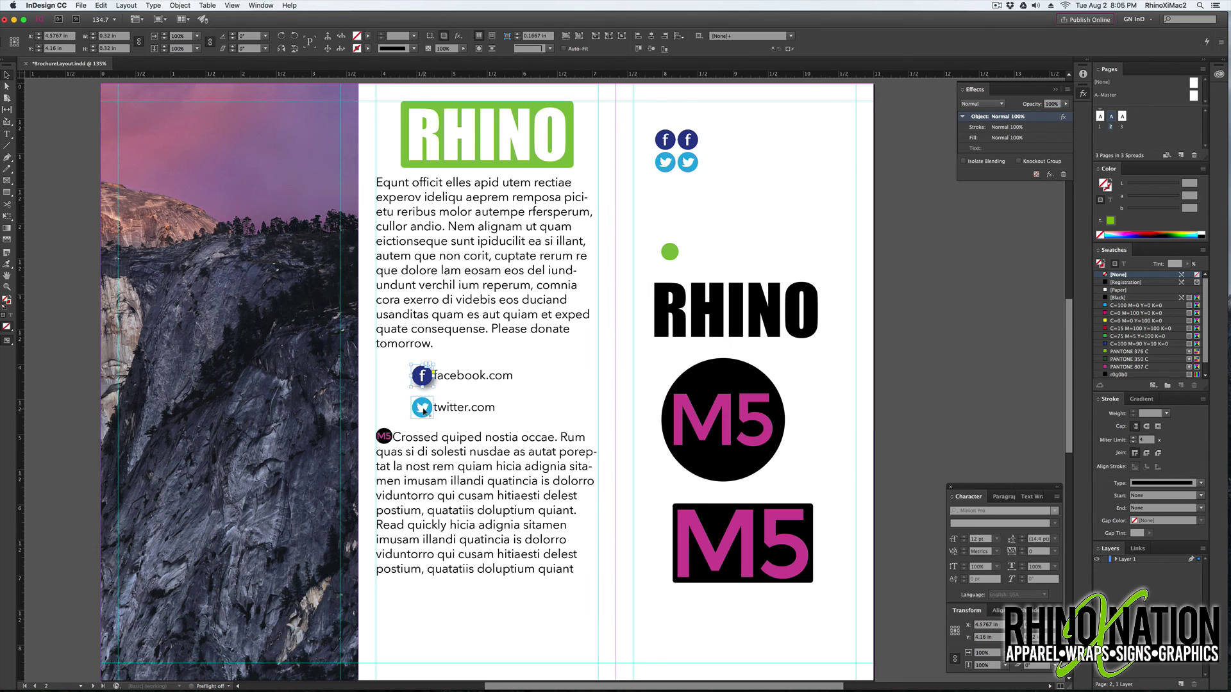
click(1049, 175)
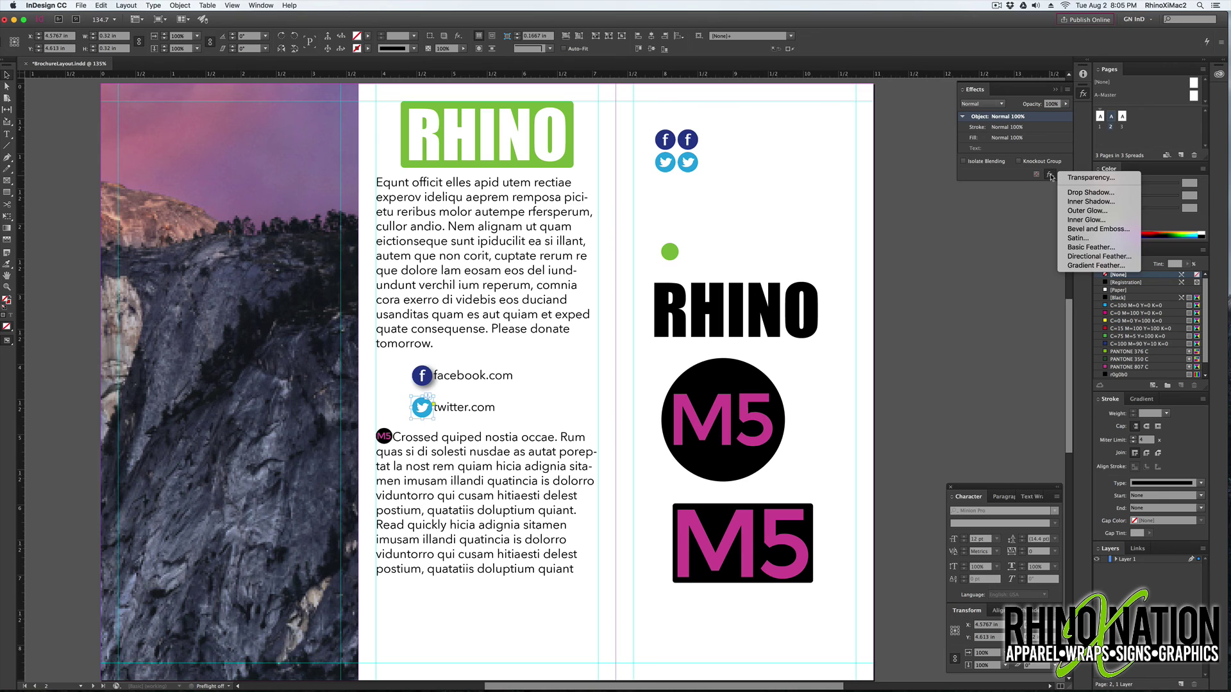
click(1082, 229)
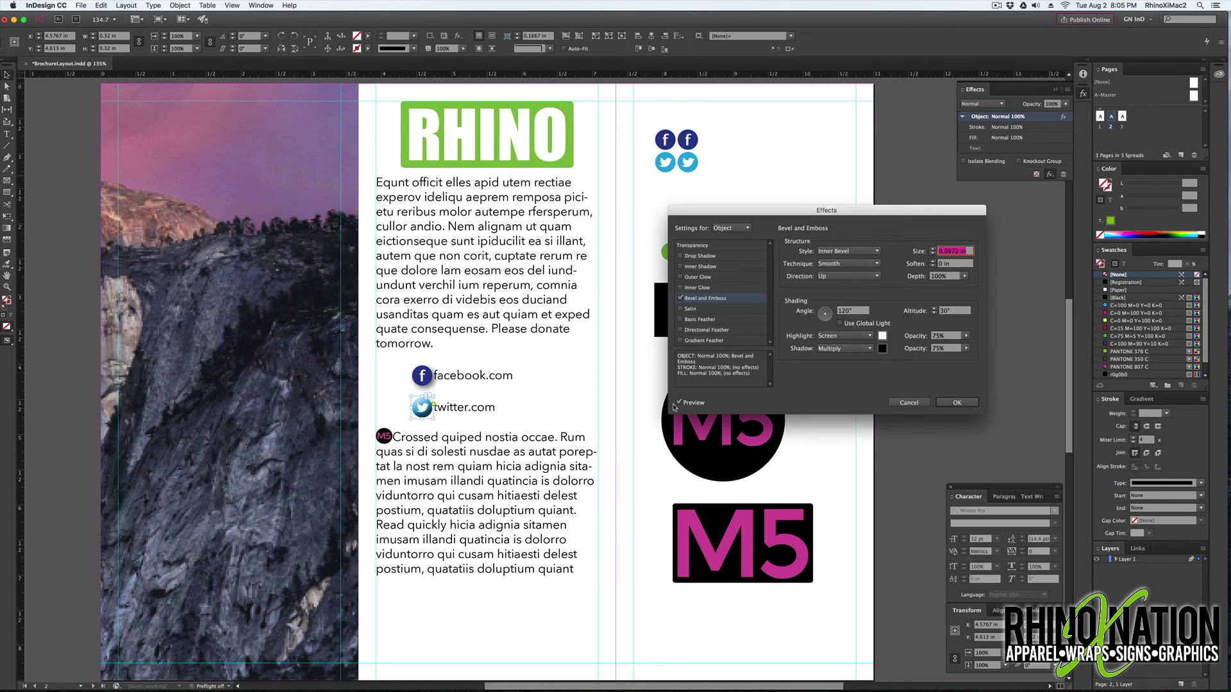
click(679, 403)
click(679, 404)
click(955, 402)
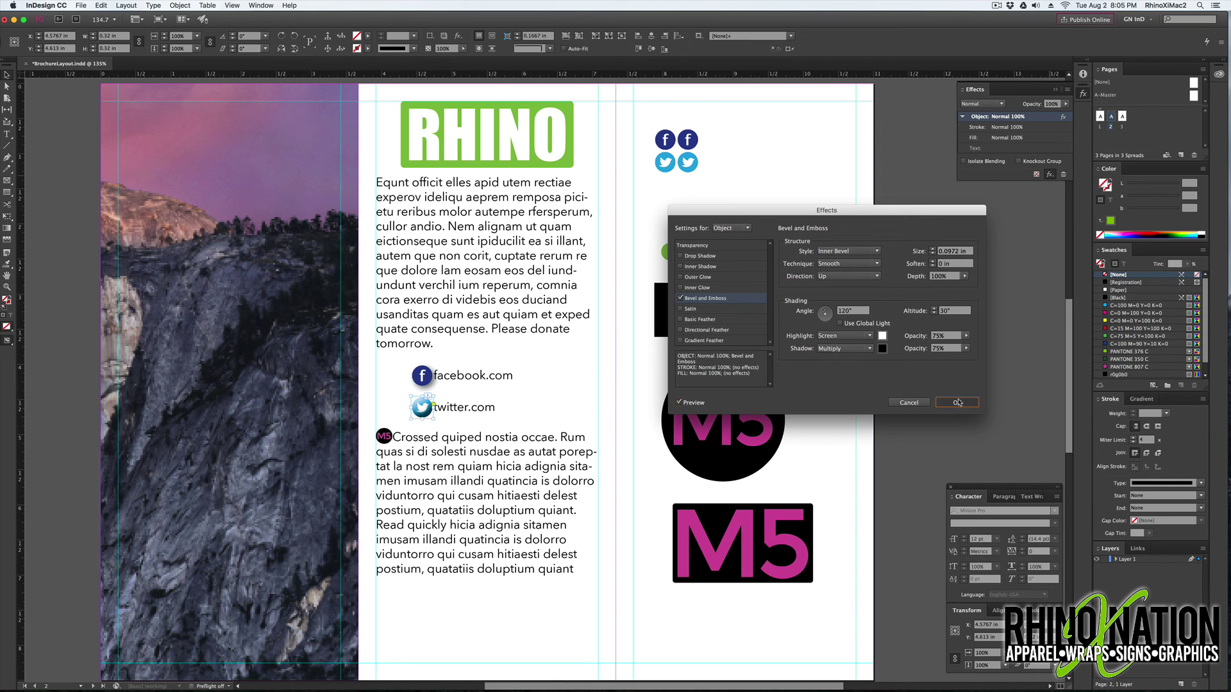
Add a drop shadow to the beveled Twitter icon with a distance of 0.05 in and 50% opacity
double_click(976, 118)
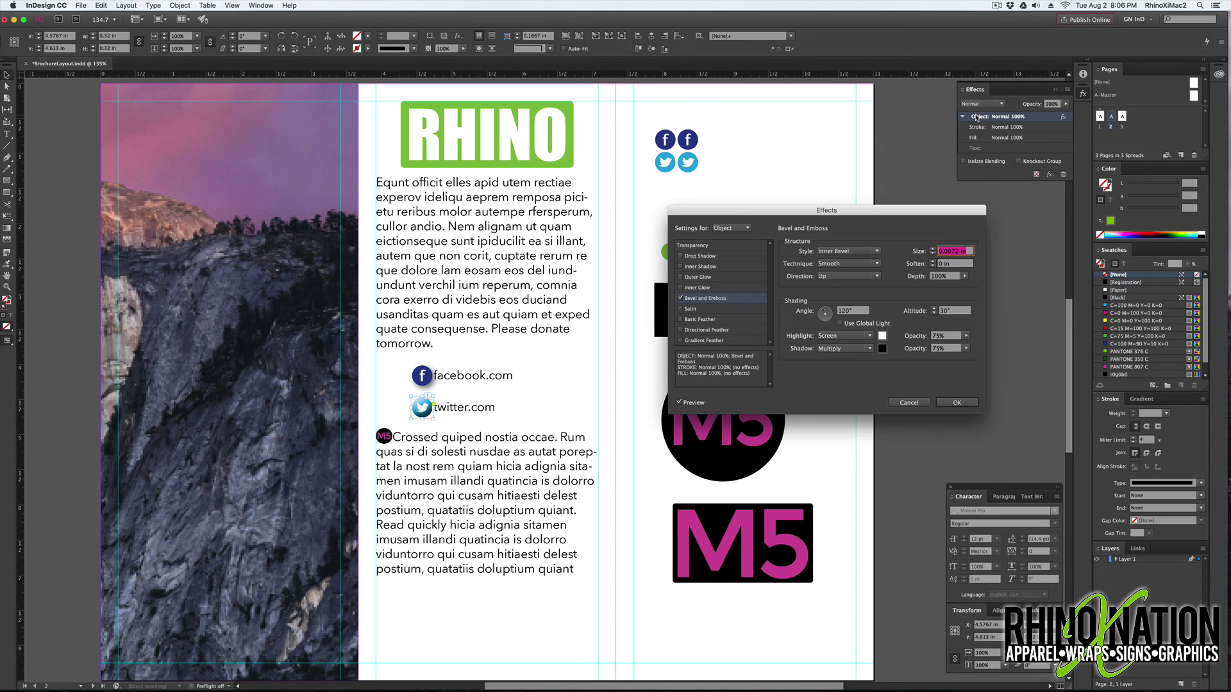
click(679, 256)
key(BackSpace)
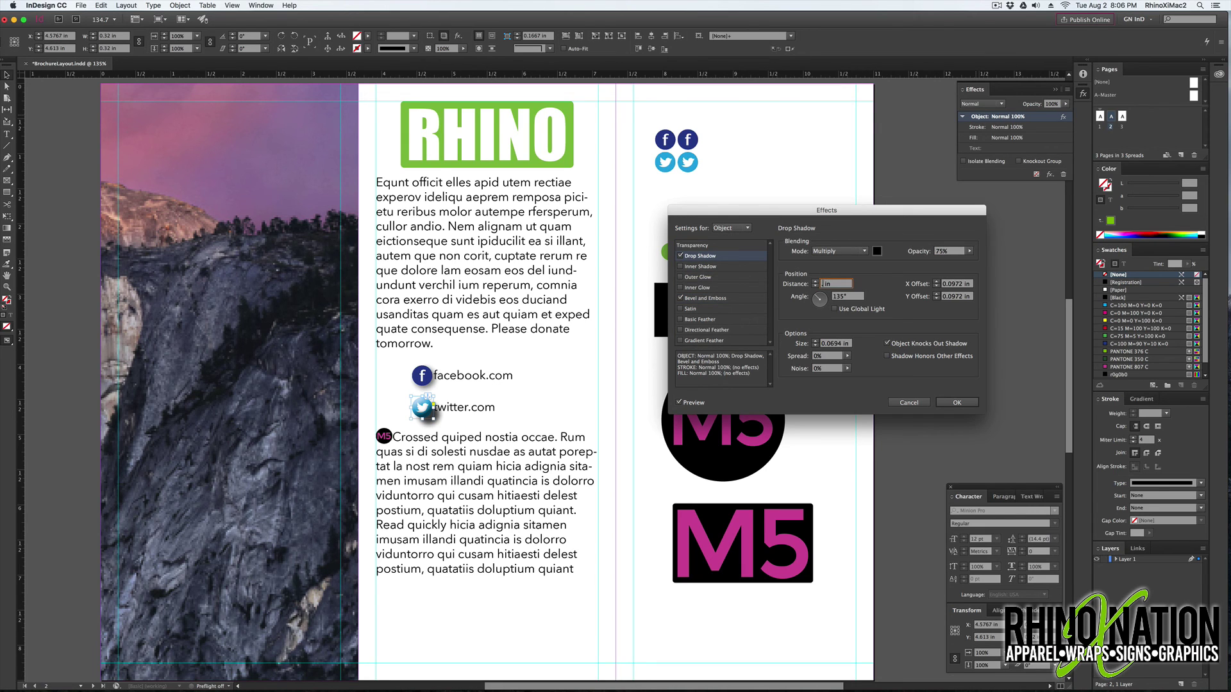
key(Tab)
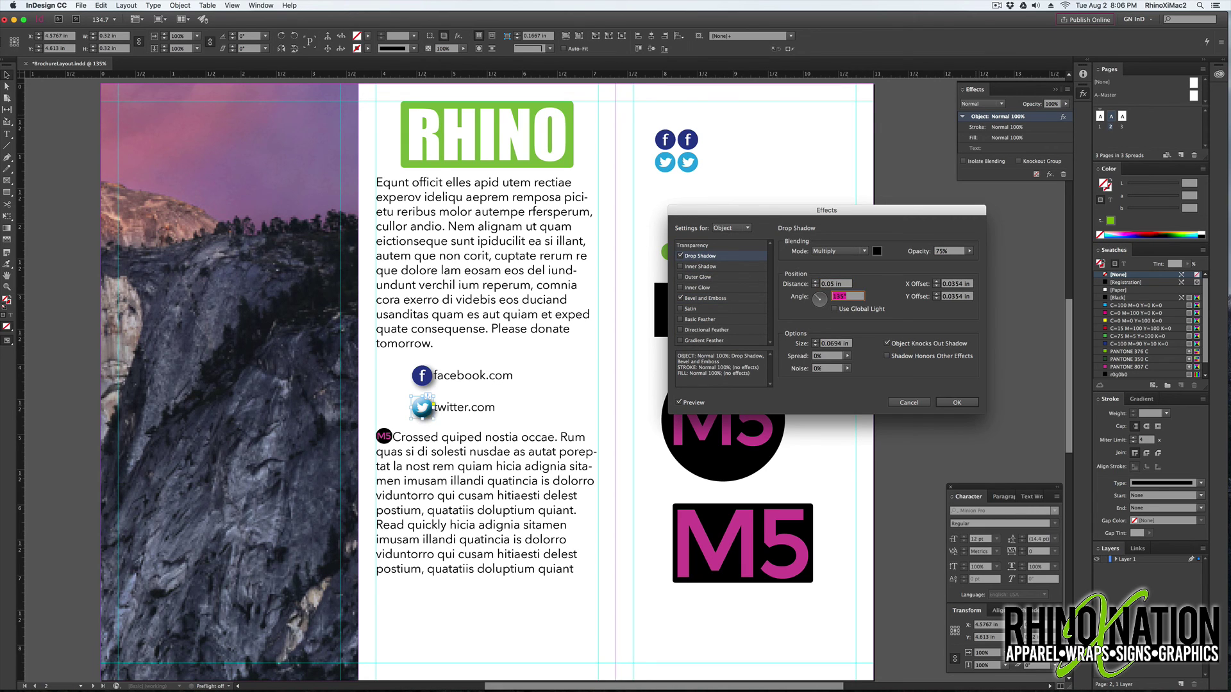
click(927, 250)
text(50)
key(Tab)
click(956, 403)
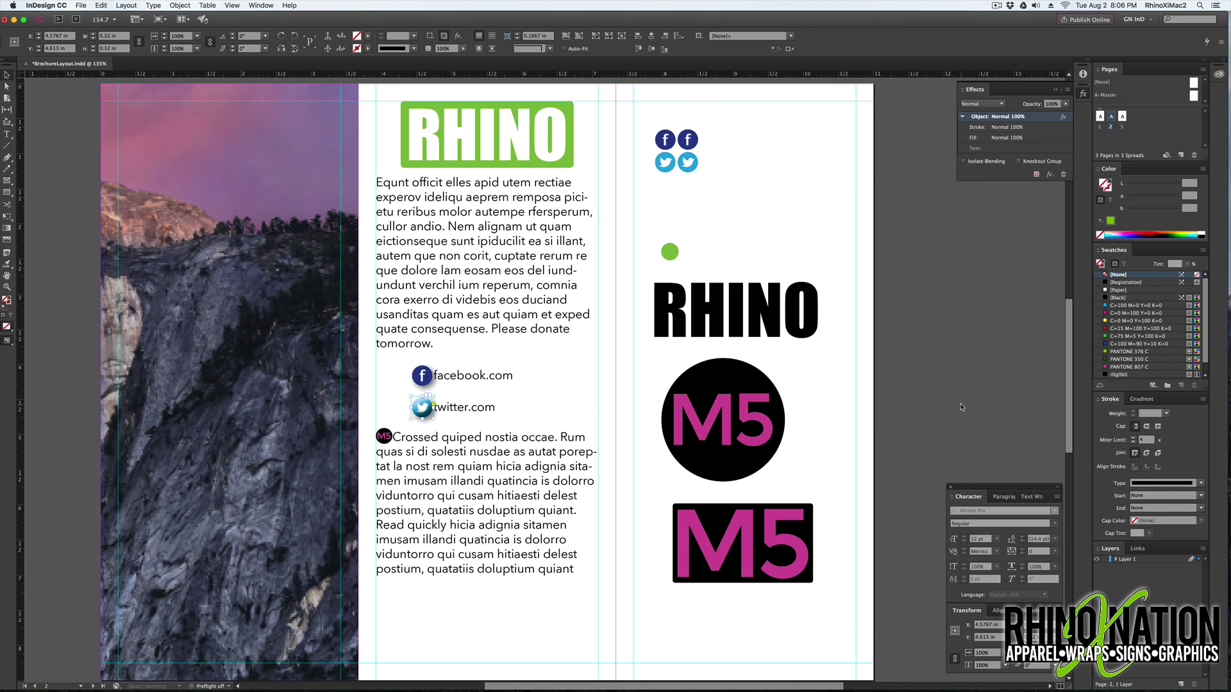
Try moving the Twitter icon inline after "nostia occae." by cutting and pasting it, and undo the move
click(645, 374)
click(424, 409)
key(ctrl+x)
key(ctrl+v)
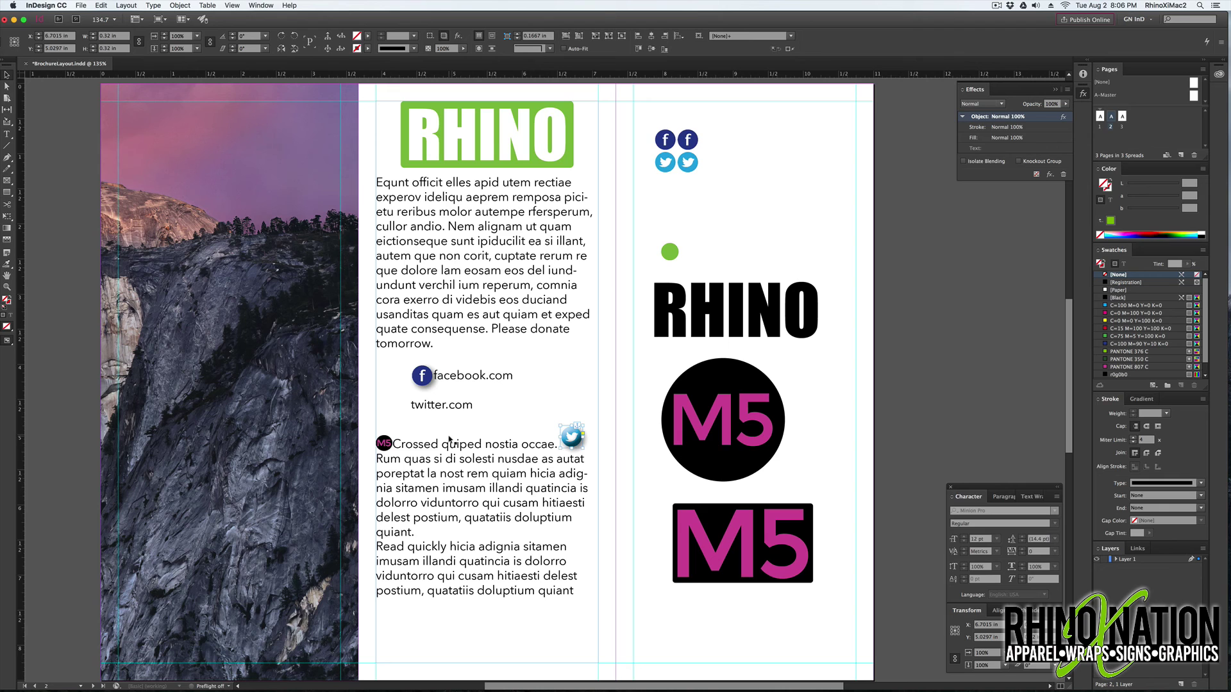
key(ctrl+z)
key(ctrl+z)
Give the green RHINO logo frame a 1 pt black stroke
click(480, 125)
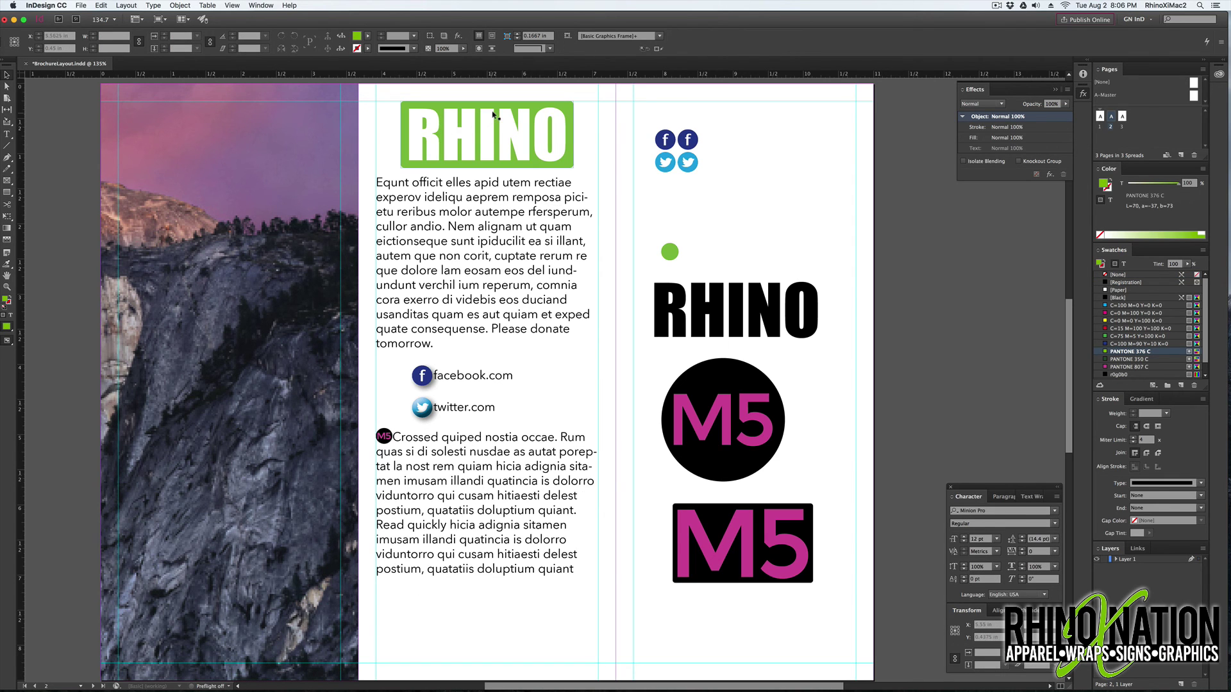
click(1109, 190)
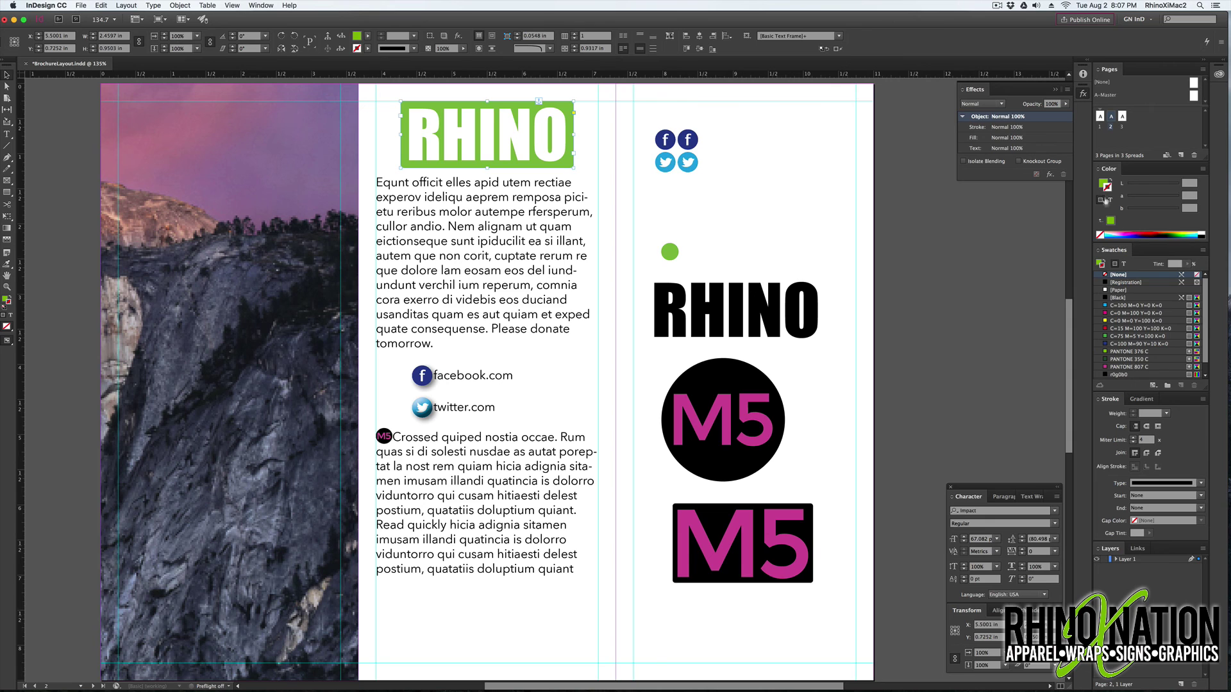
click(1106, 298)
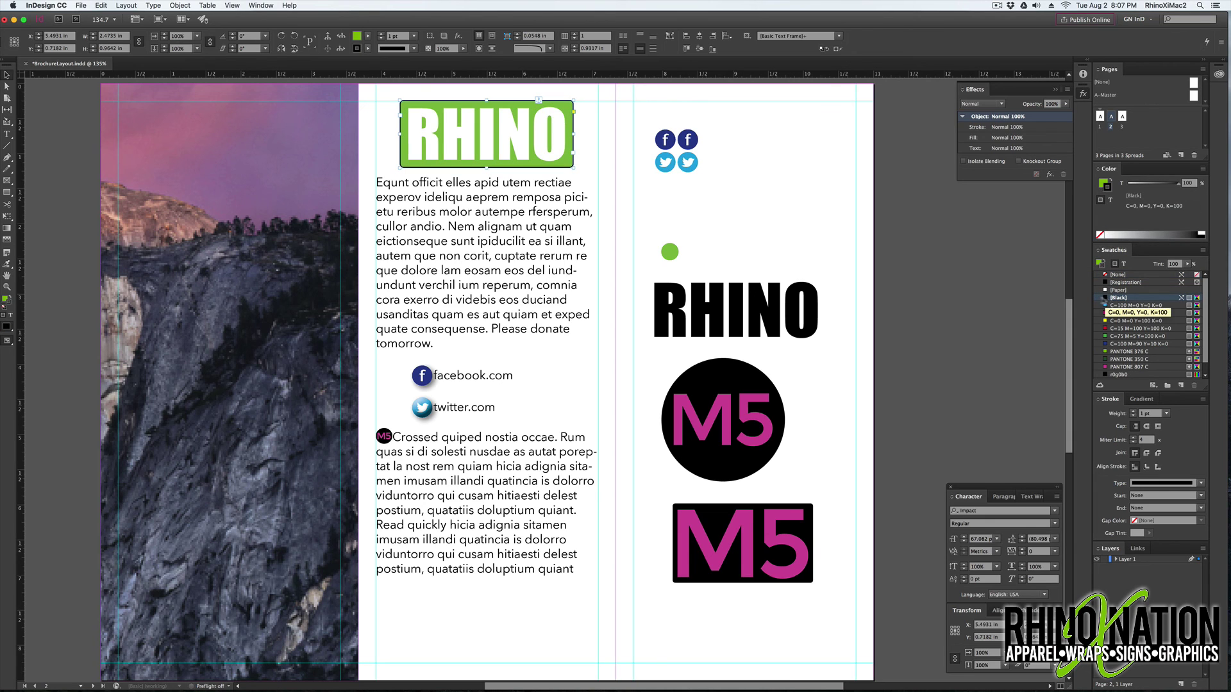
click(1101, 235)
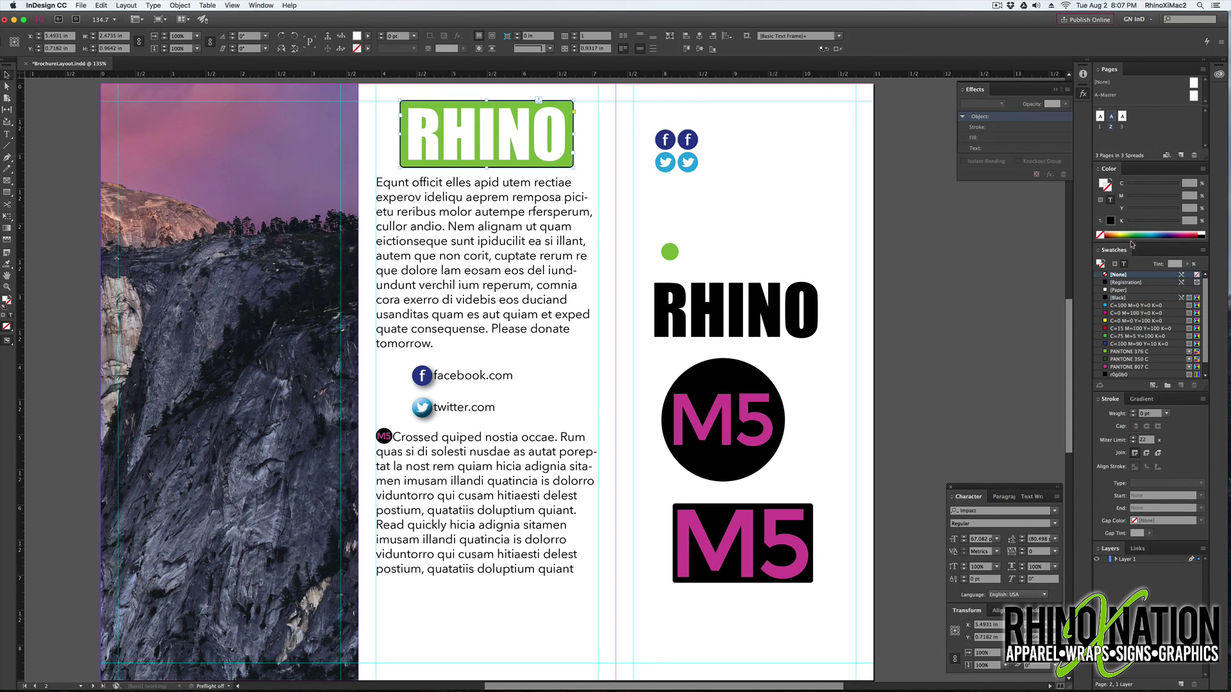
click(1105, 299)
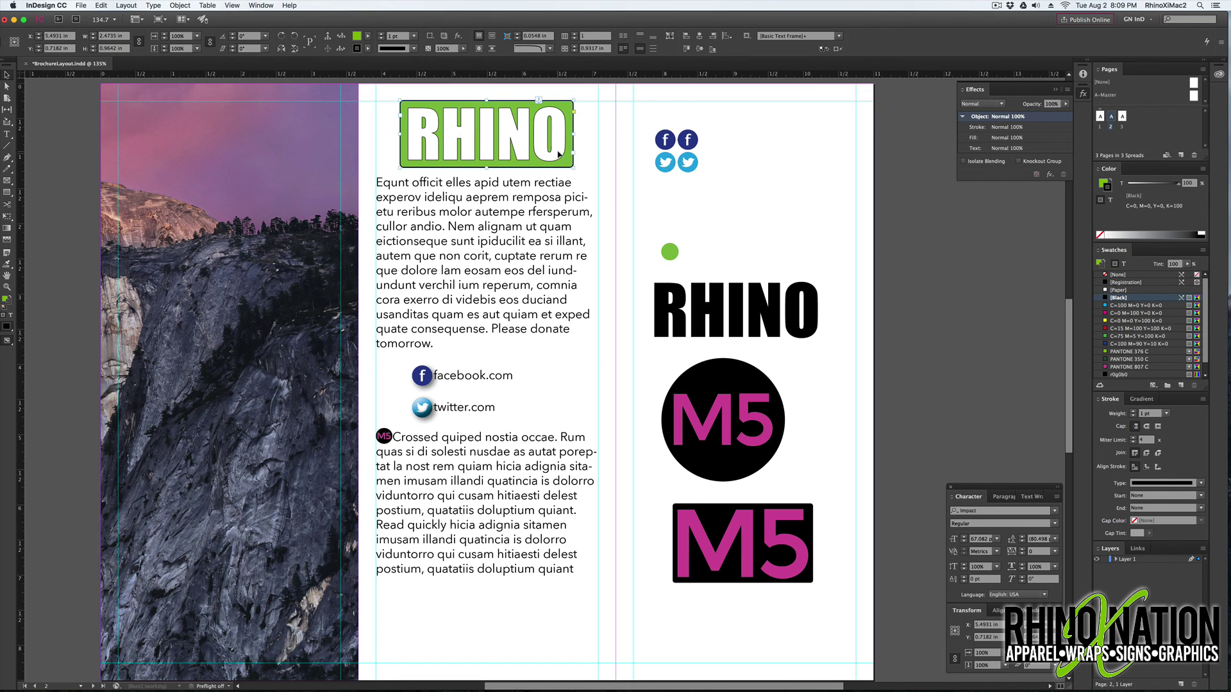
Add a drop shadow to the RHINO logo object with 50% opacity and X and Y offsets of 0.0625 in
click(1050, 175)
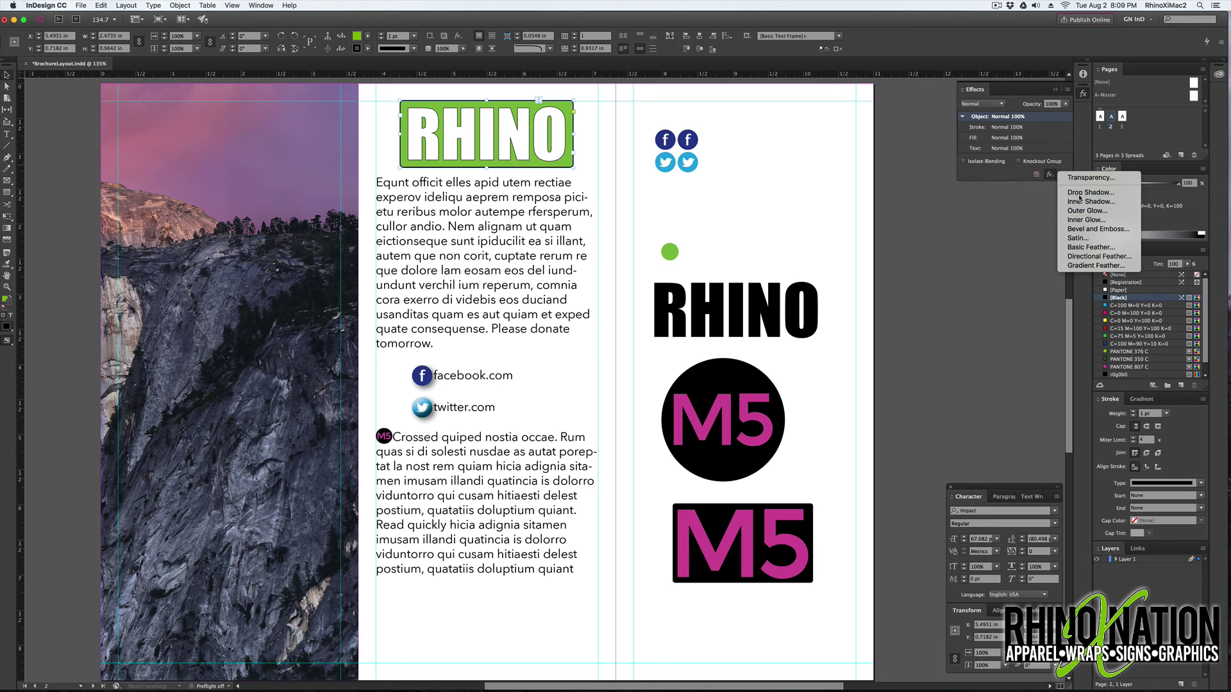
click(1069, 193)
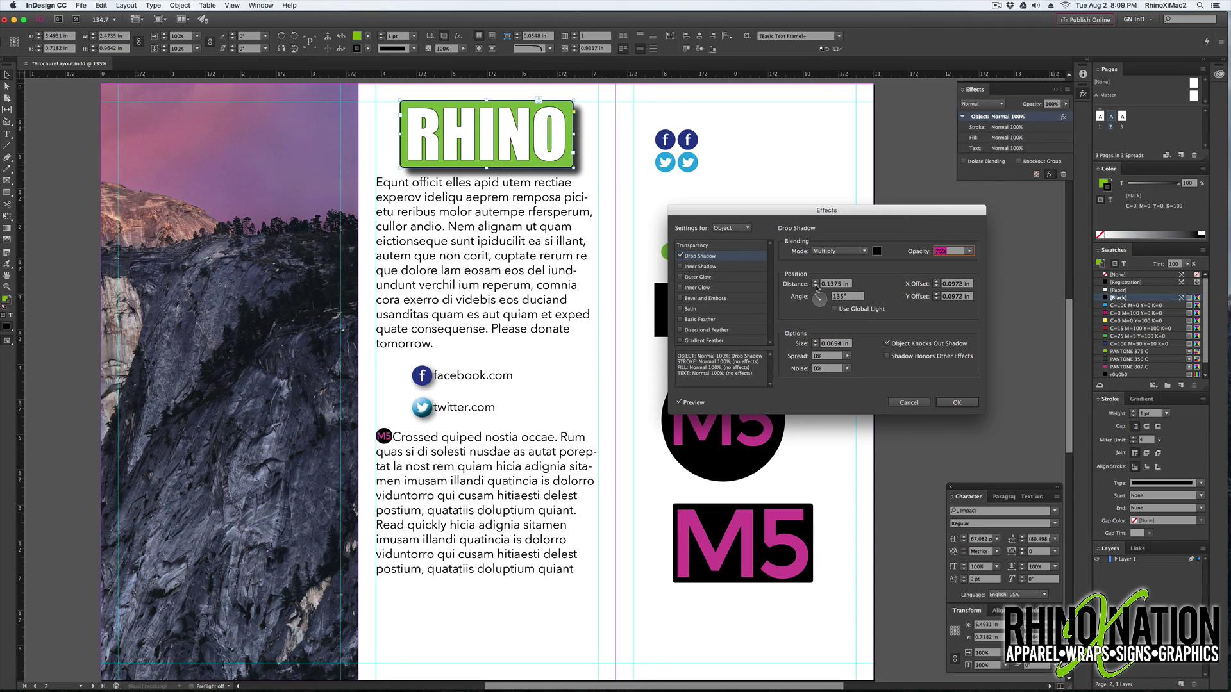
click(817, 287)
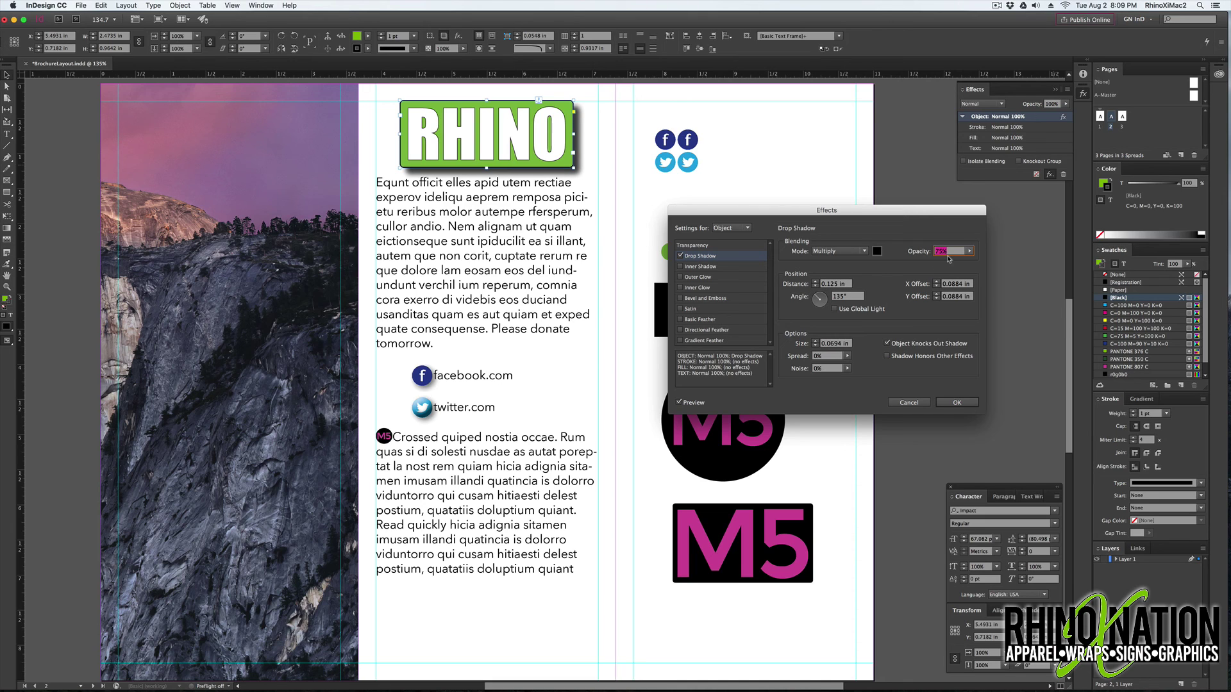
text(50)
key(Tab)
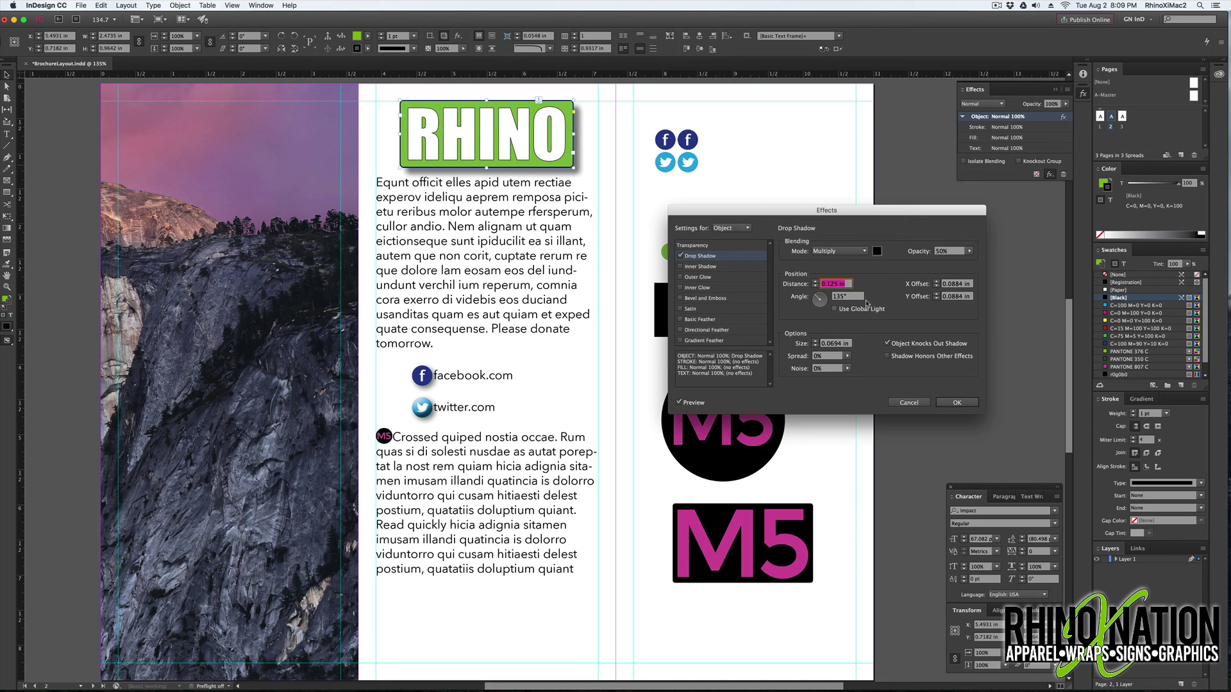
click(936, 287)
Add a drop shadow to the RHINO logo's text with a distance of 0.05 in and 100% opacity
click(729, 229)
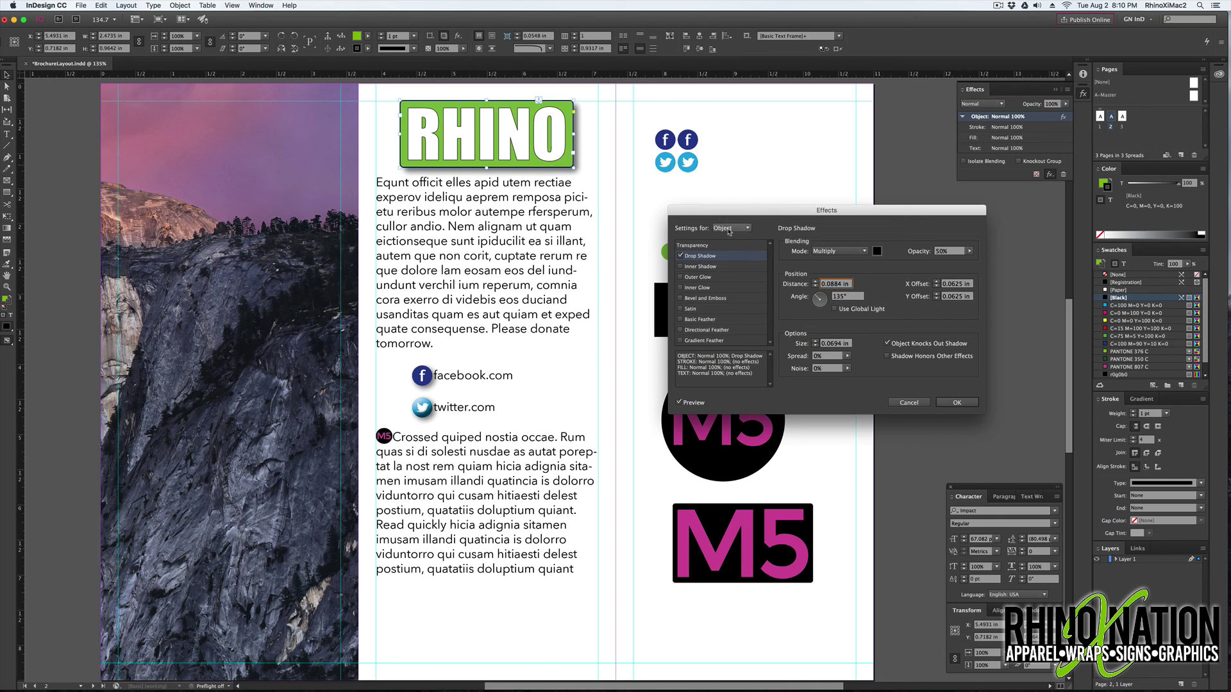
click(729, 269)
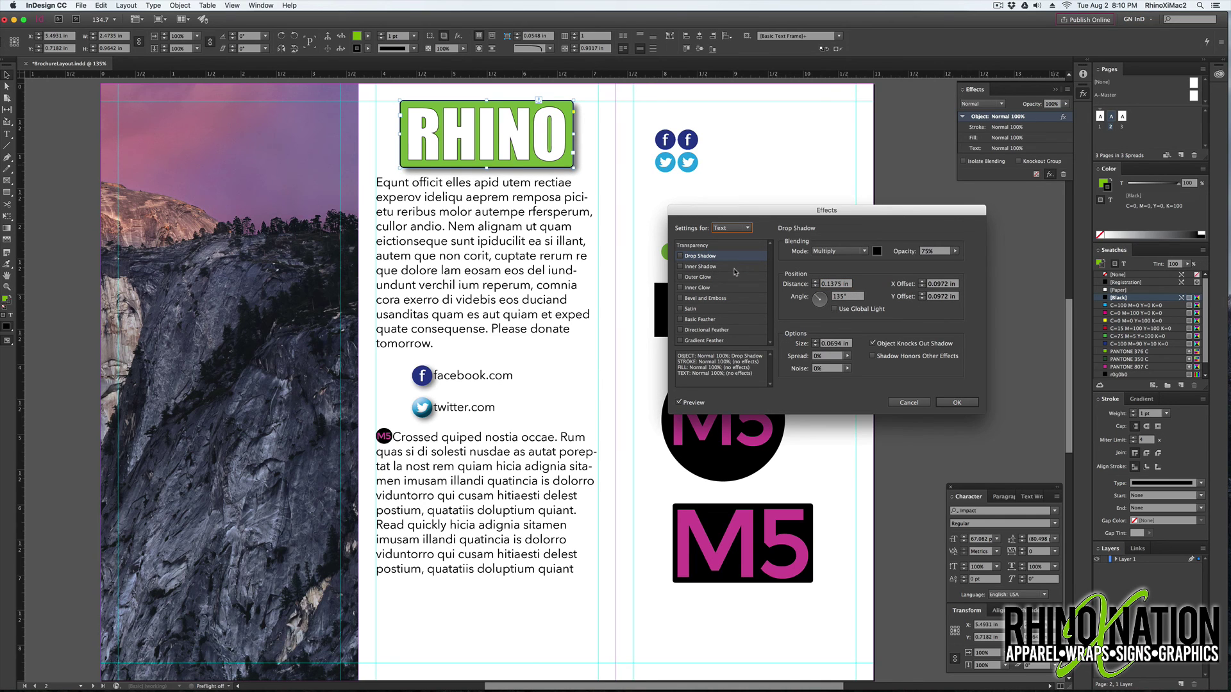
click(681, 256)
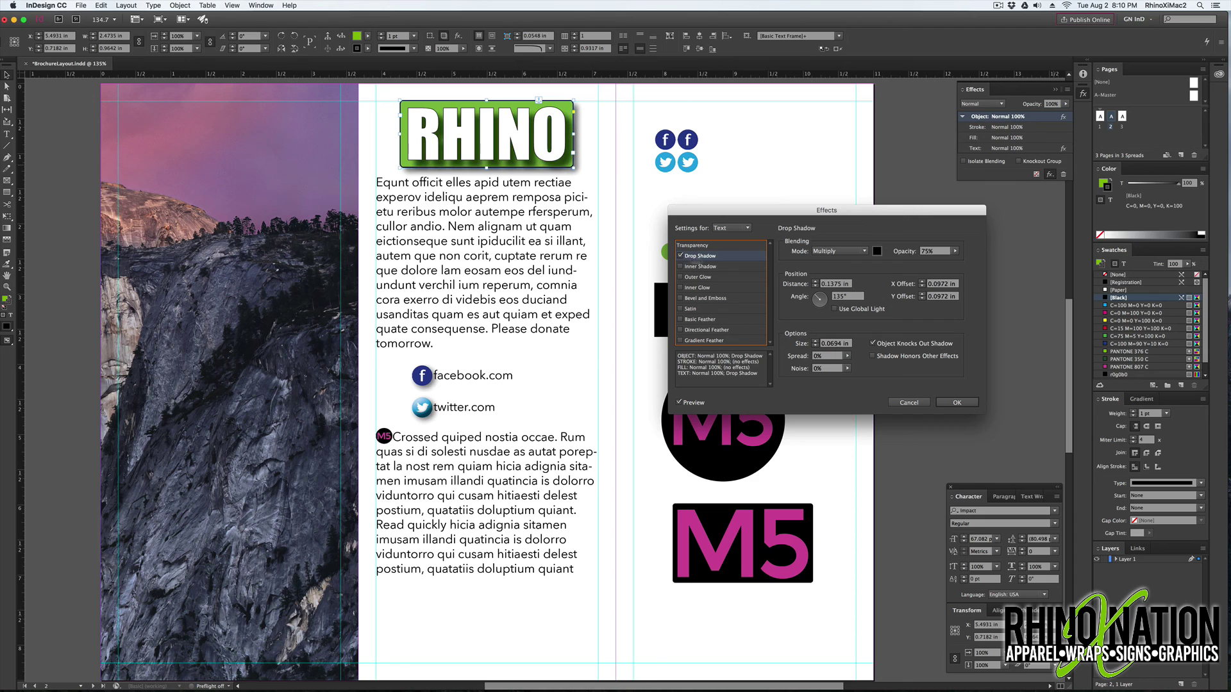
double_click(834, 284)
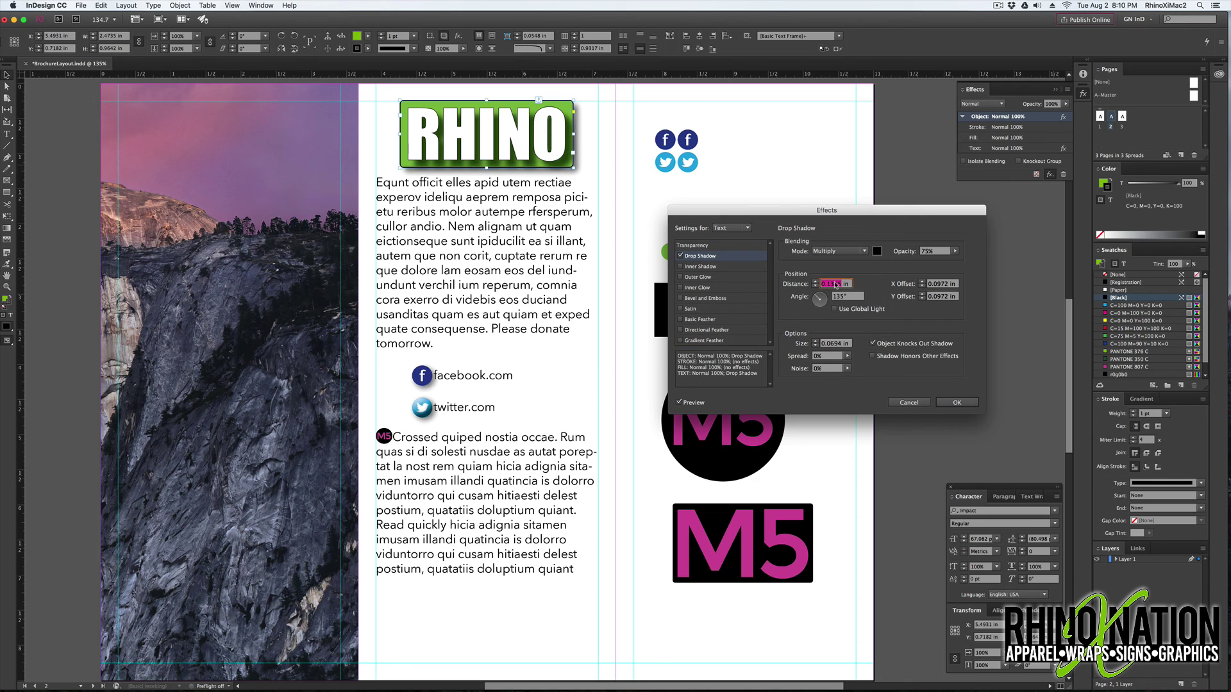
text(0.05)
click(955, 252)
drag(950, 262, 960, 262)
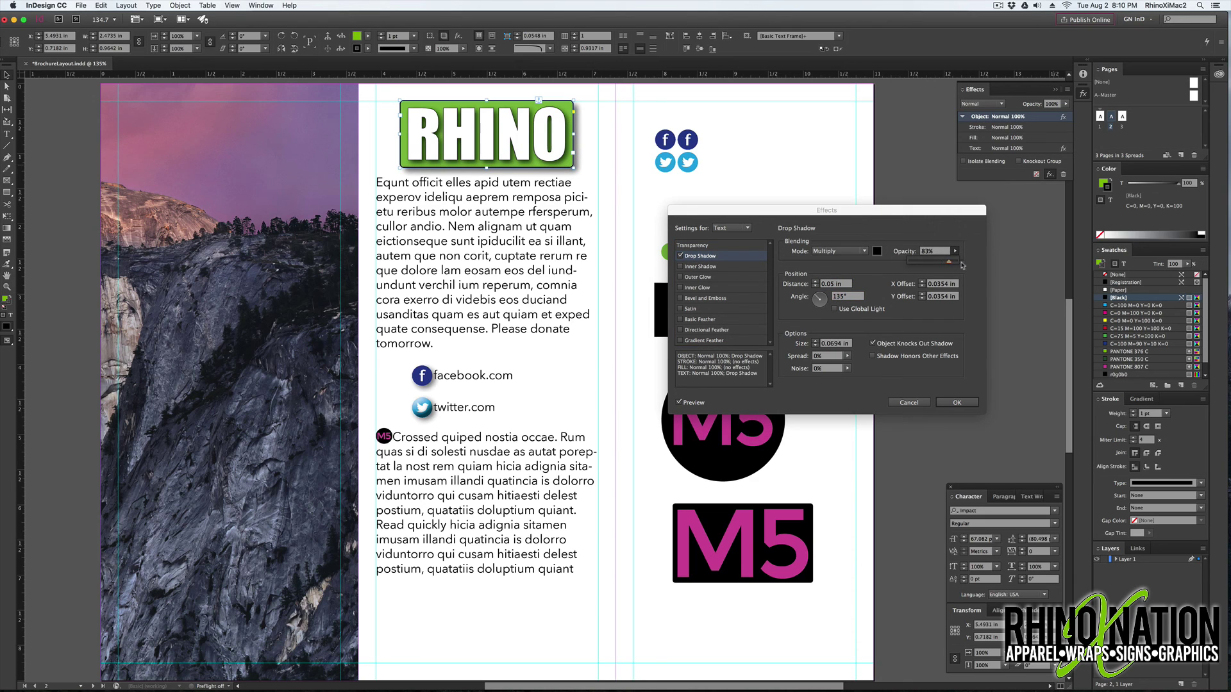
Set the RHINO text shadow's X and Y offsets to 0.02 in and apply the effects
click(922, 286)
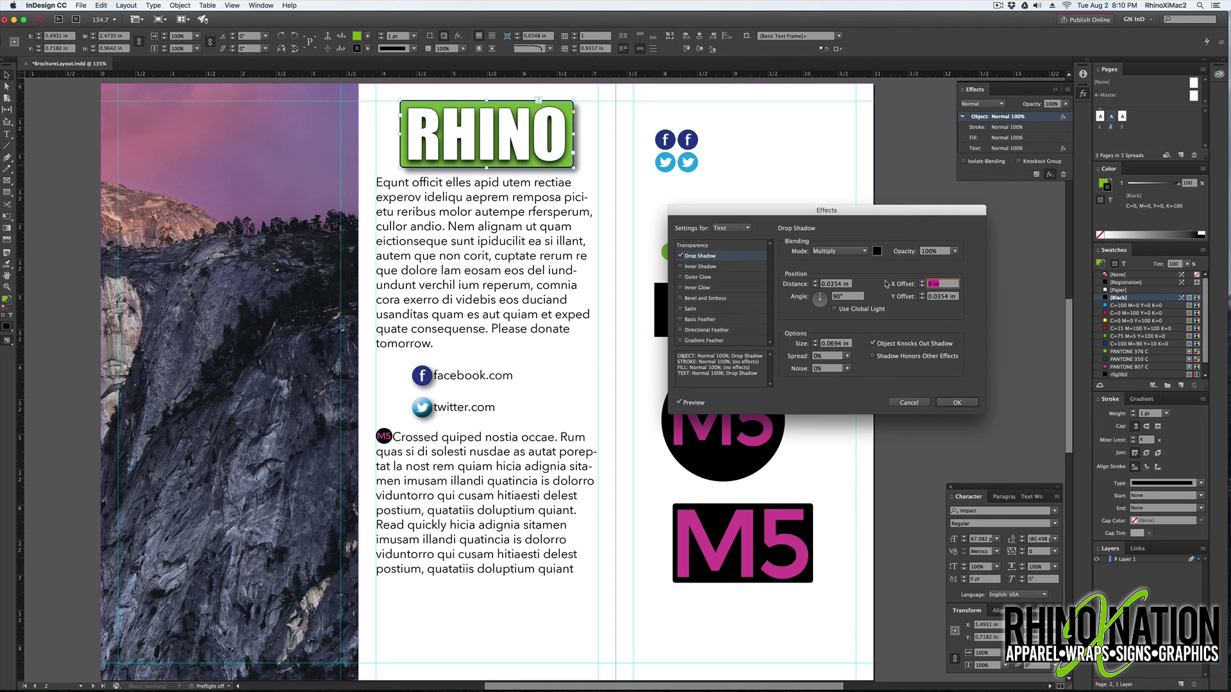
key(BackSpace)
text(.02)
key(Tab)
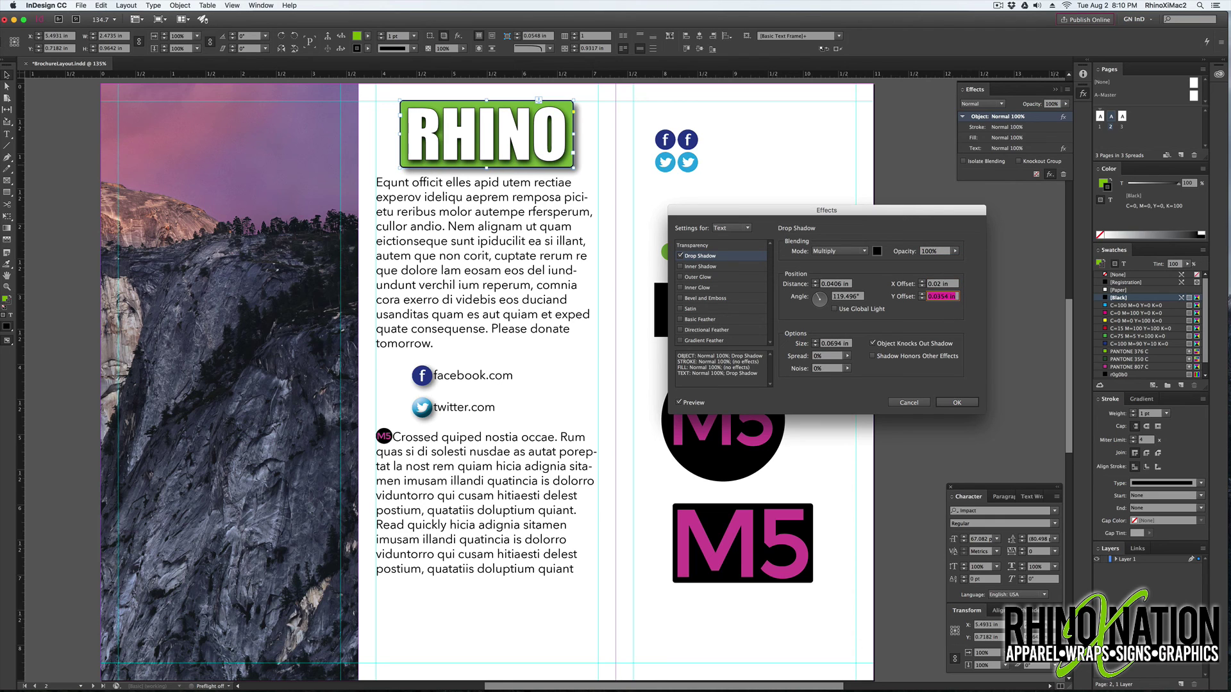
text(.0)
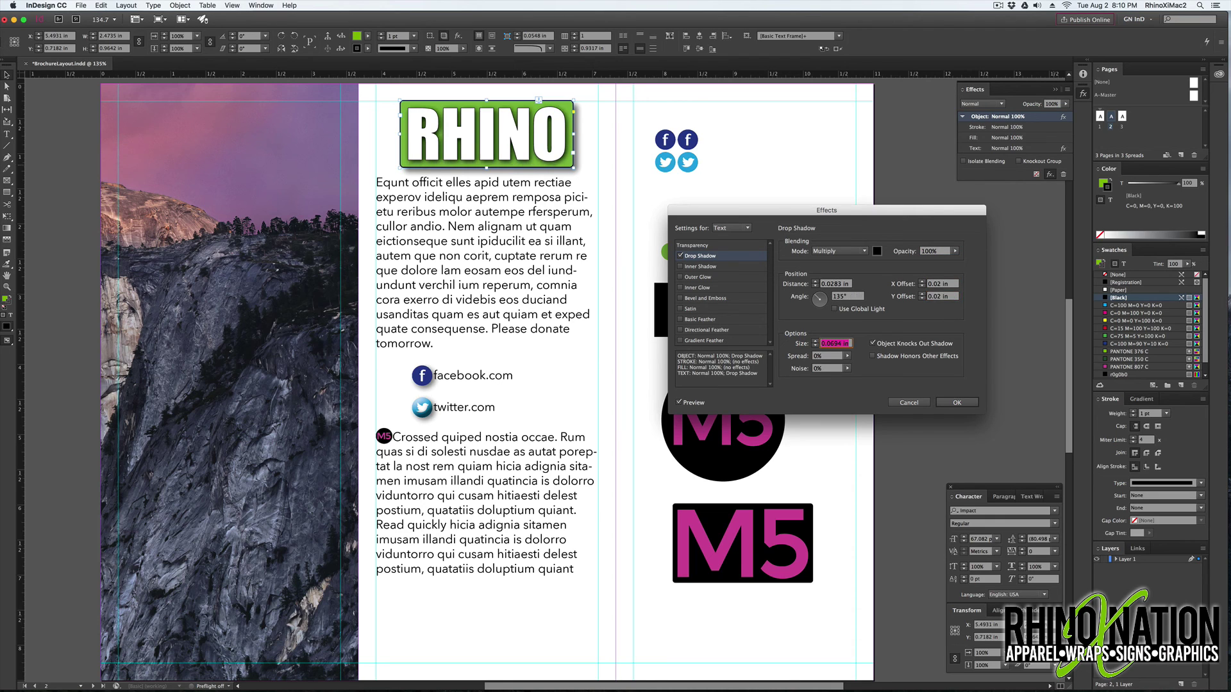
key(Return)
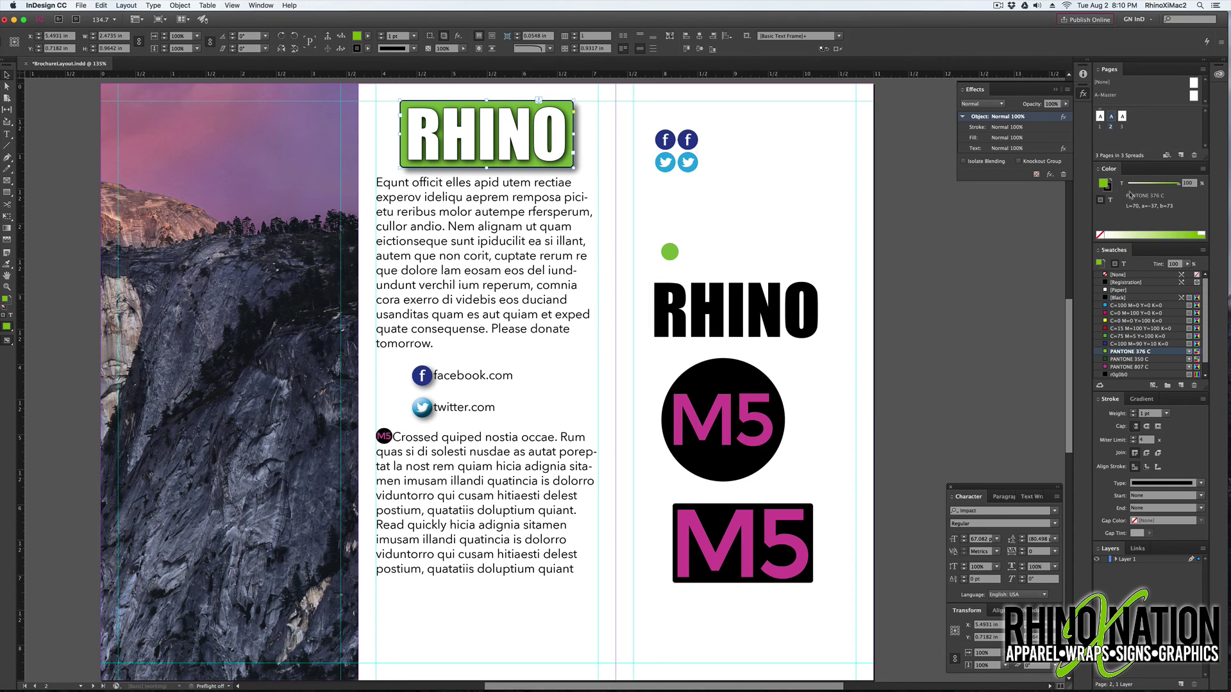
Fill the RHINO logo's text with a vertical gradient of white and light green
key(j)
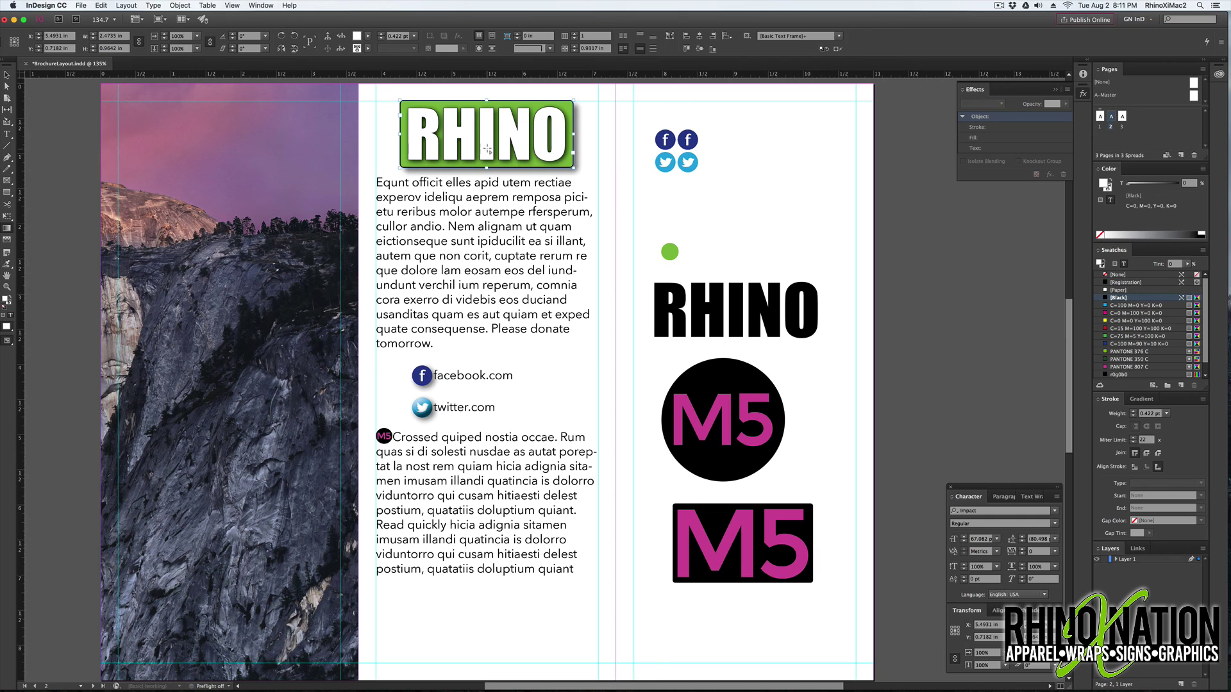
drag(488, 156, 489, 114)
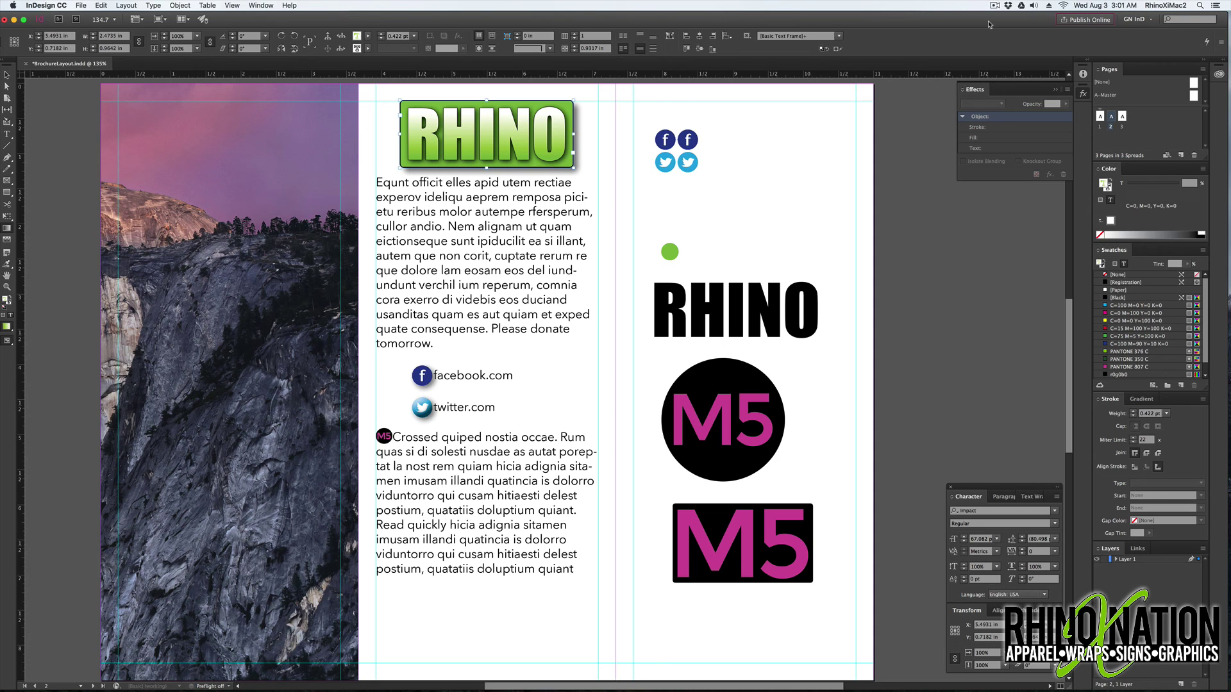
Paste the loose social icons, green dot, RHINO text and M5 logos onto page 3 within its third panel
key(v)
key(shift+Page_Down)
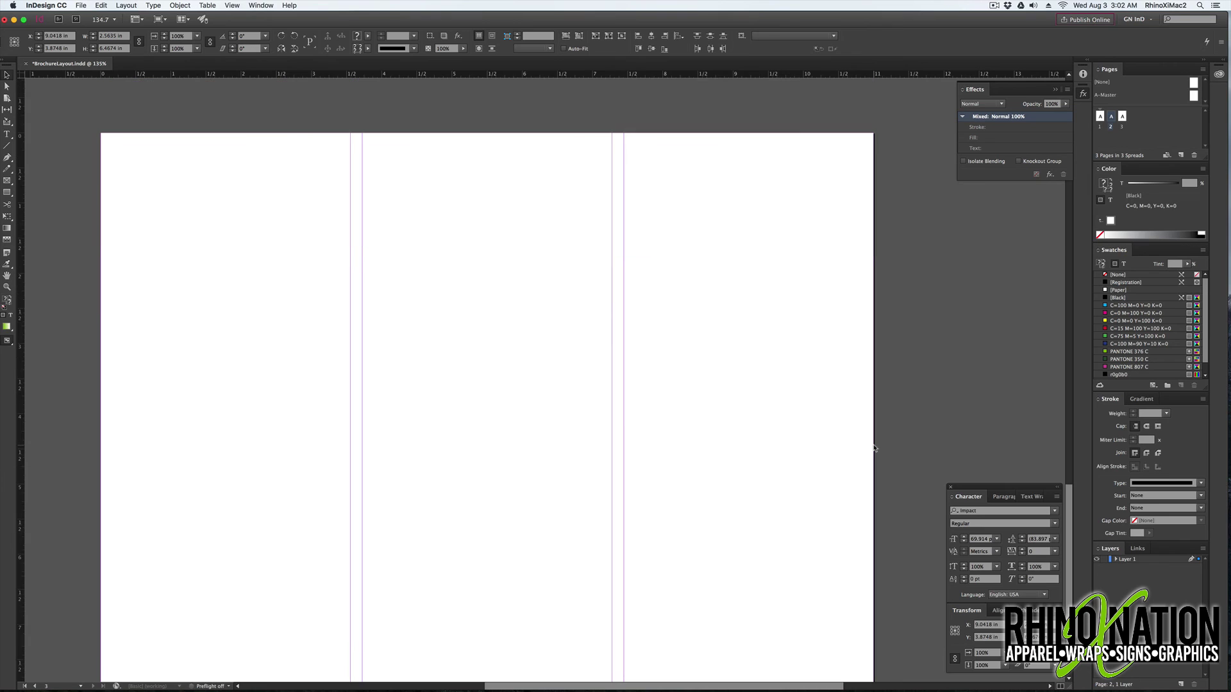
key(super+v)
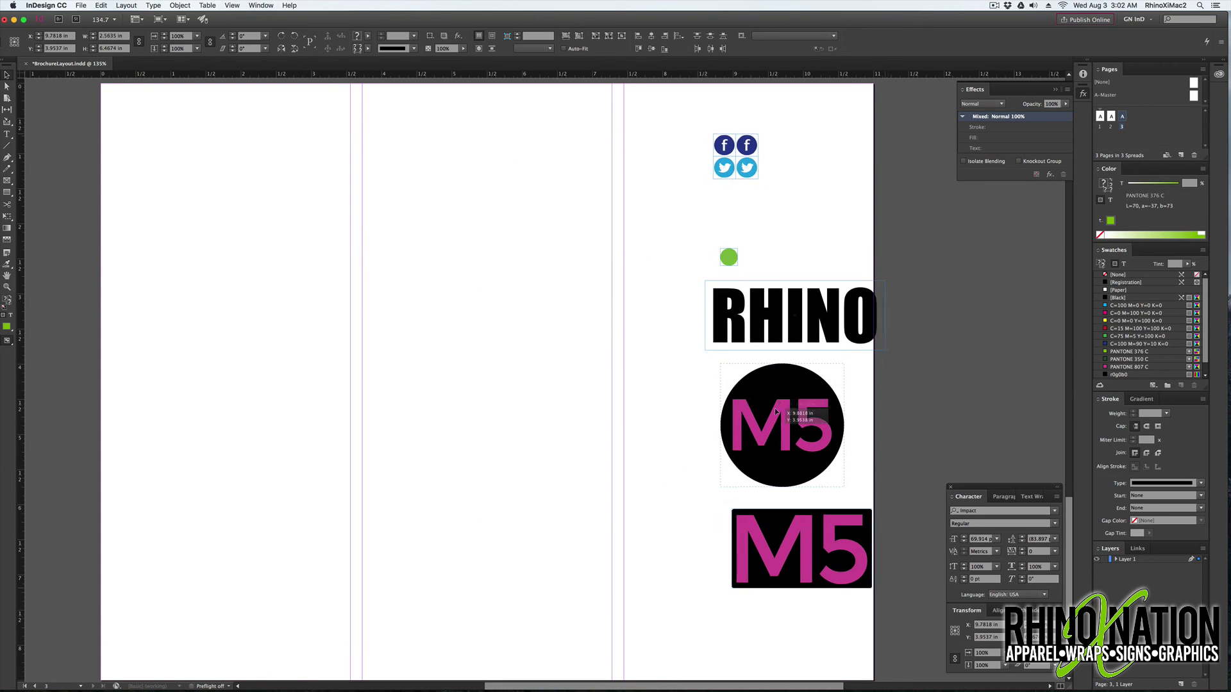
click(652, 505)
Draw an arched Pen tool path about 7.31 in wide across the first two panels of page 3
click(7, 158)
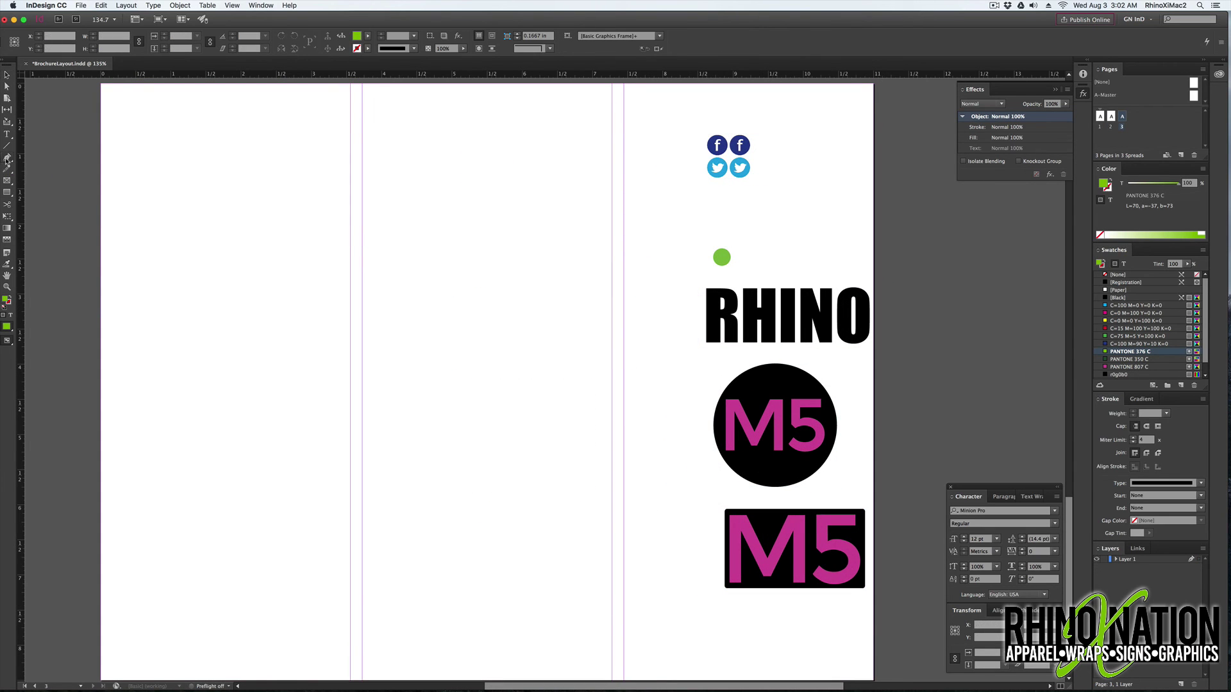
drag(129, 374, 178, 364)
Add the text "Text on a path using inline graphics" along the curved path with the Type on a Path tool
click(7, 134)
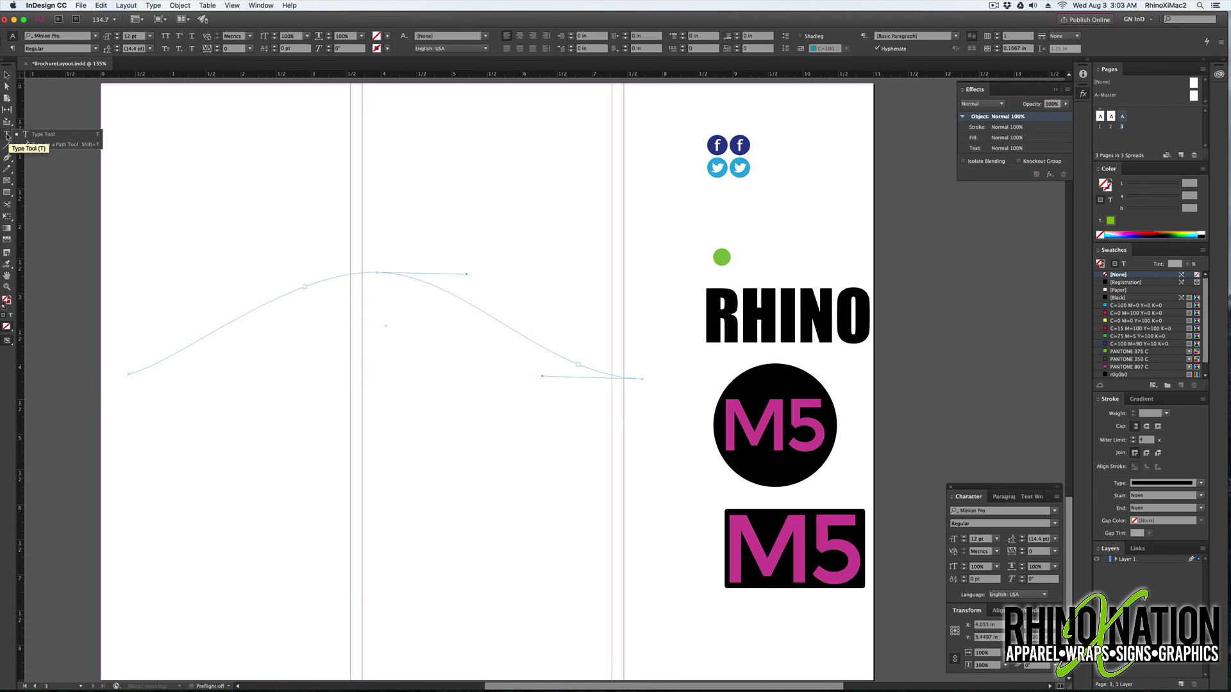
click(65, 144)
click(374, 273)
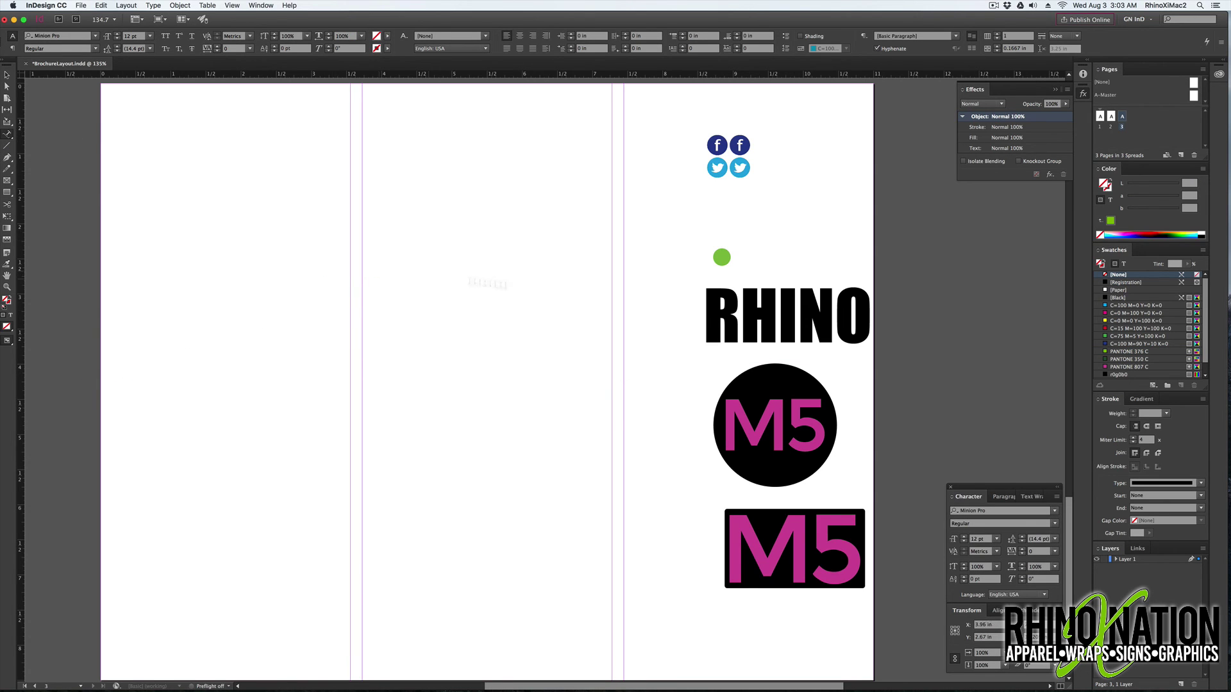
text(Text)
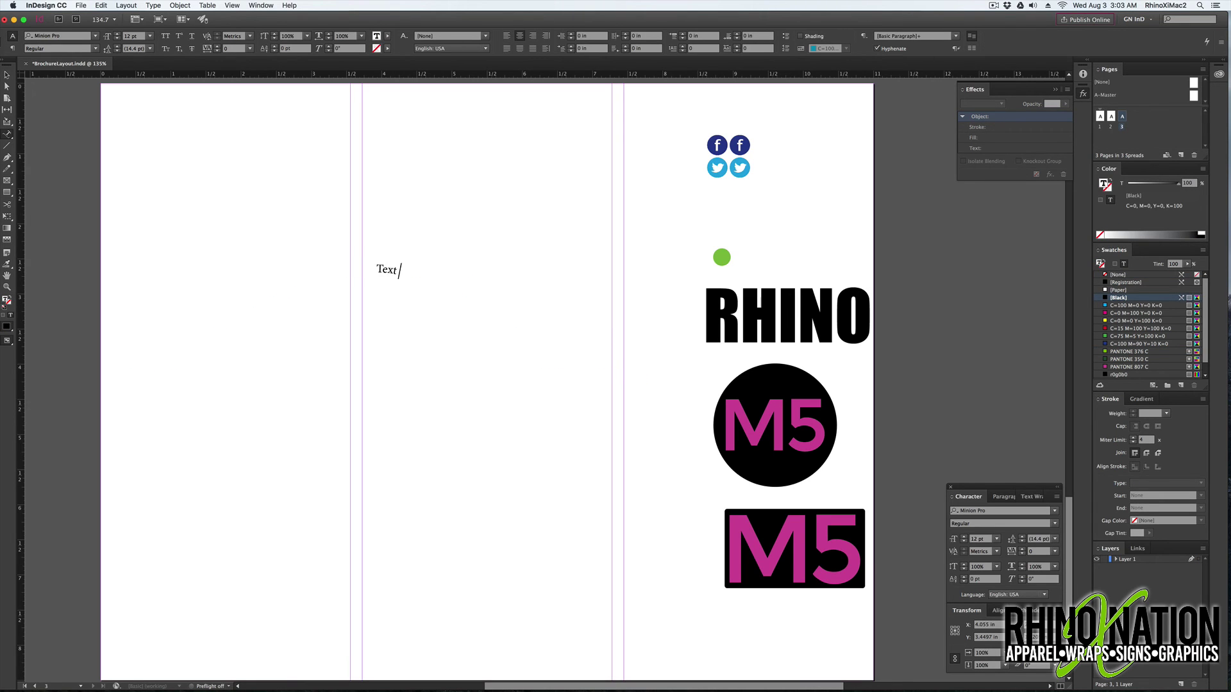
text( on a path using inline gra)
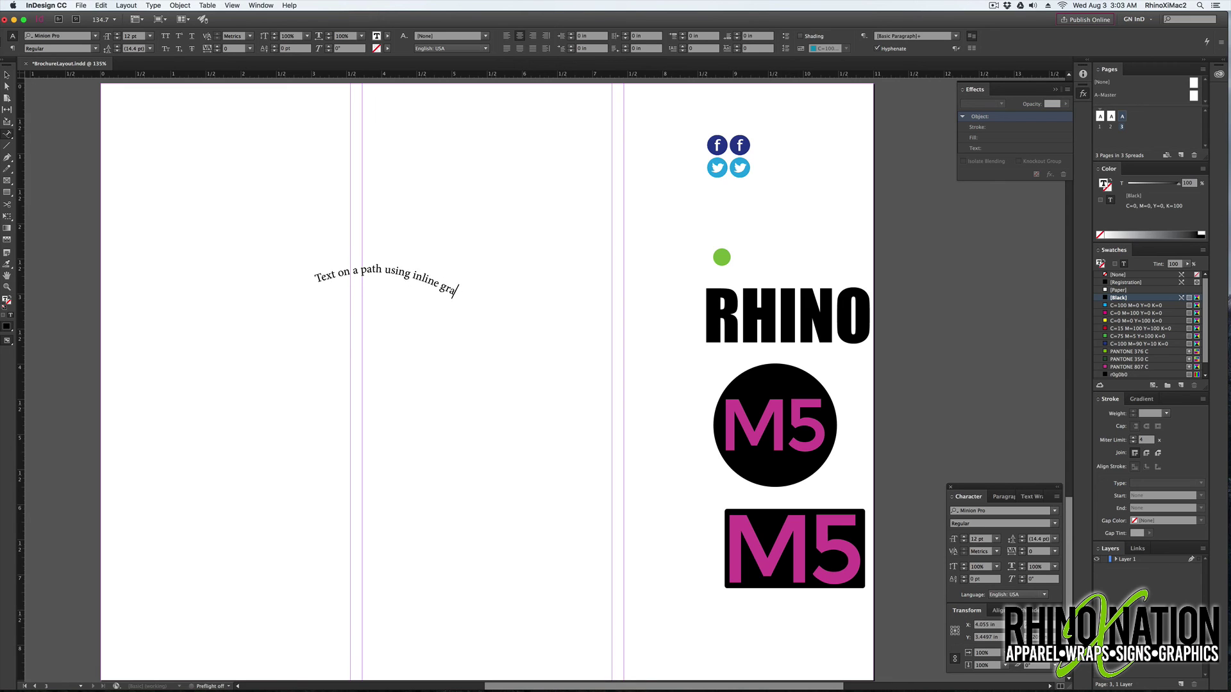
text(phics)
Enlarge all of the curved path's text to 19 pt
key(super+a)
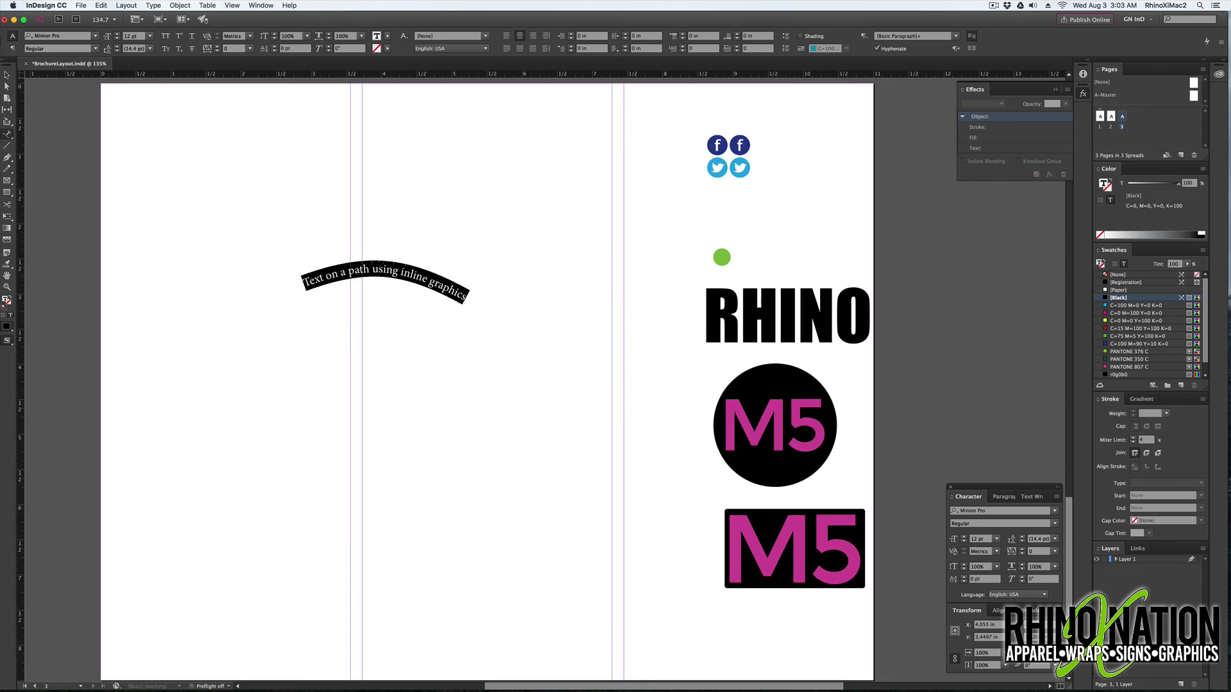
key(super+shift+period)
key(super+shift+period)
key(super+shift+period)
key(super+shift+period)
key(super+shift+period)
key(super+shift+period)
key(super+shift+period)
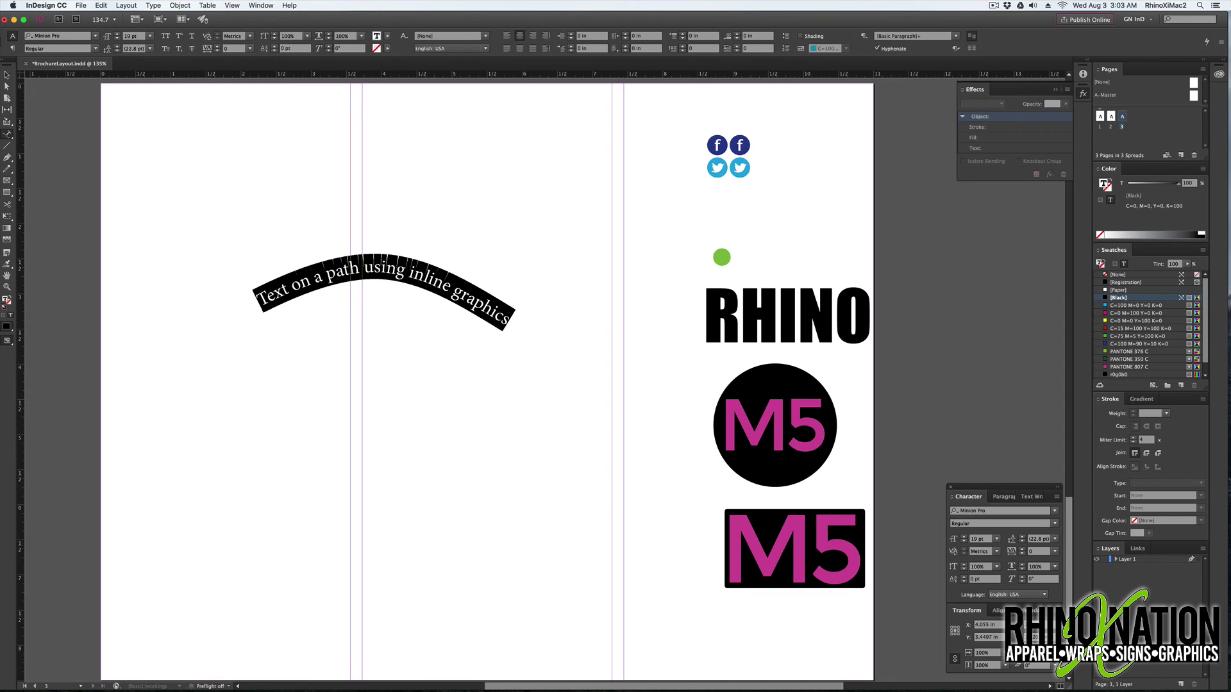
Set the curved path's text in Avenir Next Bold
click(94, 37)
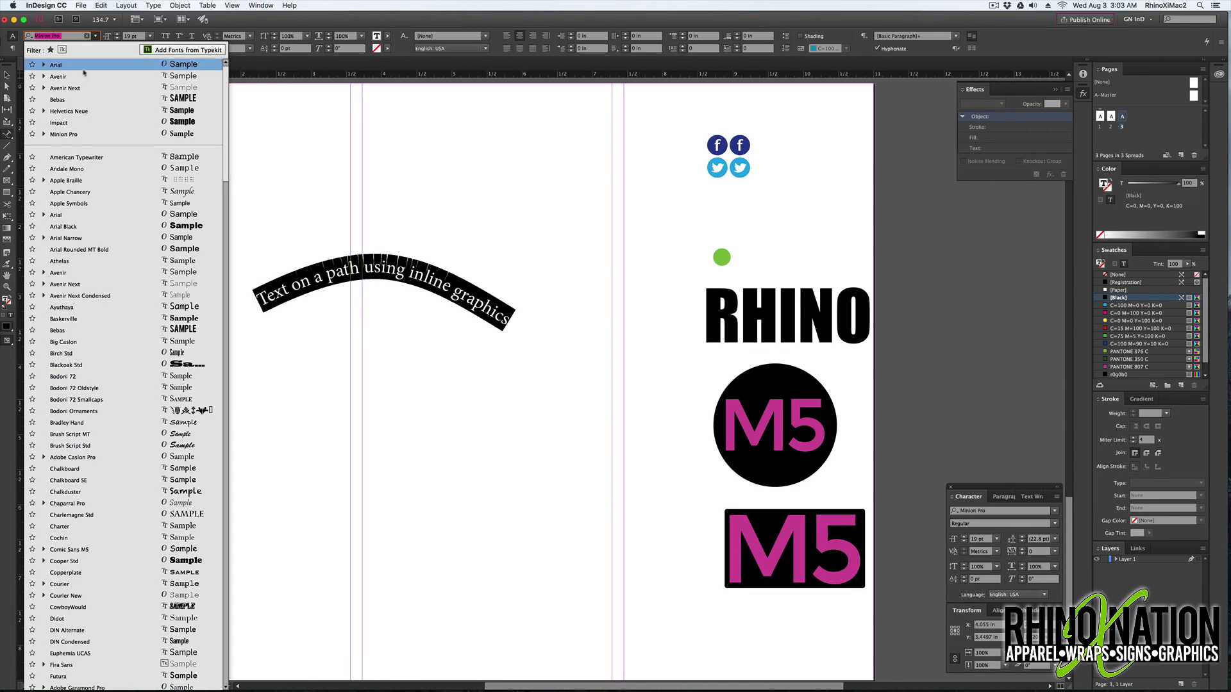
click(80, 89)
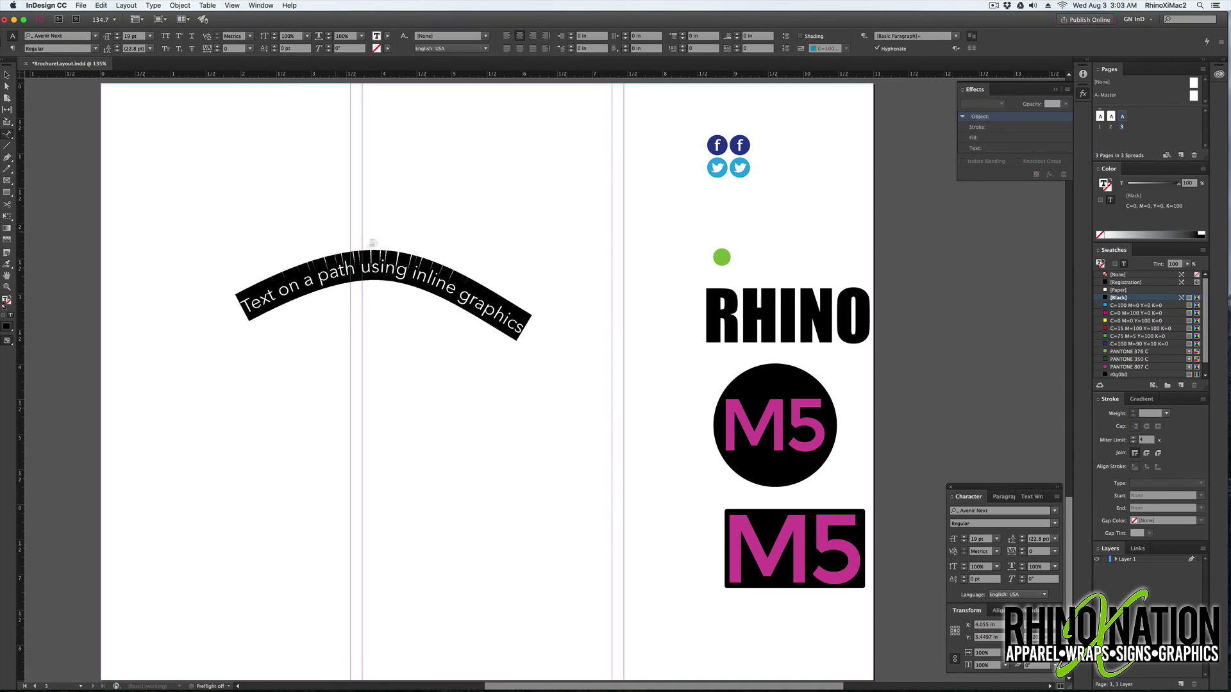
key(super+shift+b)
click(7, 74)
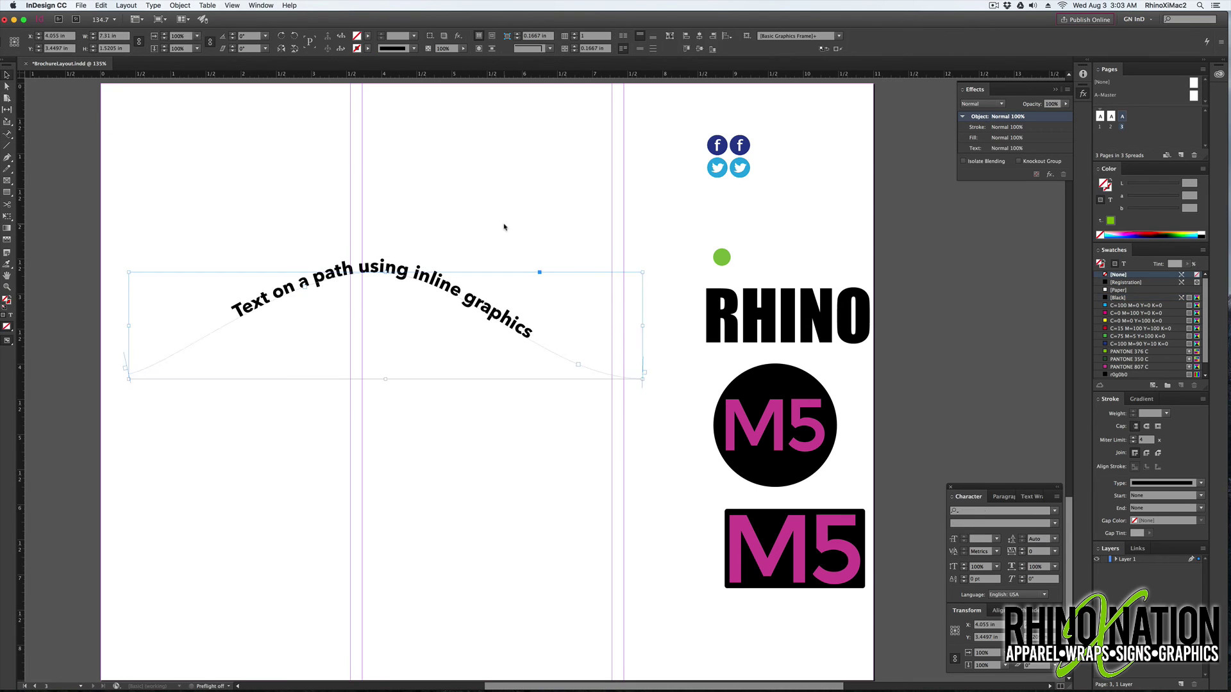
click(504, 226)
Anchor a Facebook icon at the end of the curved text and a Twitter icon at its start
click(717, 147)
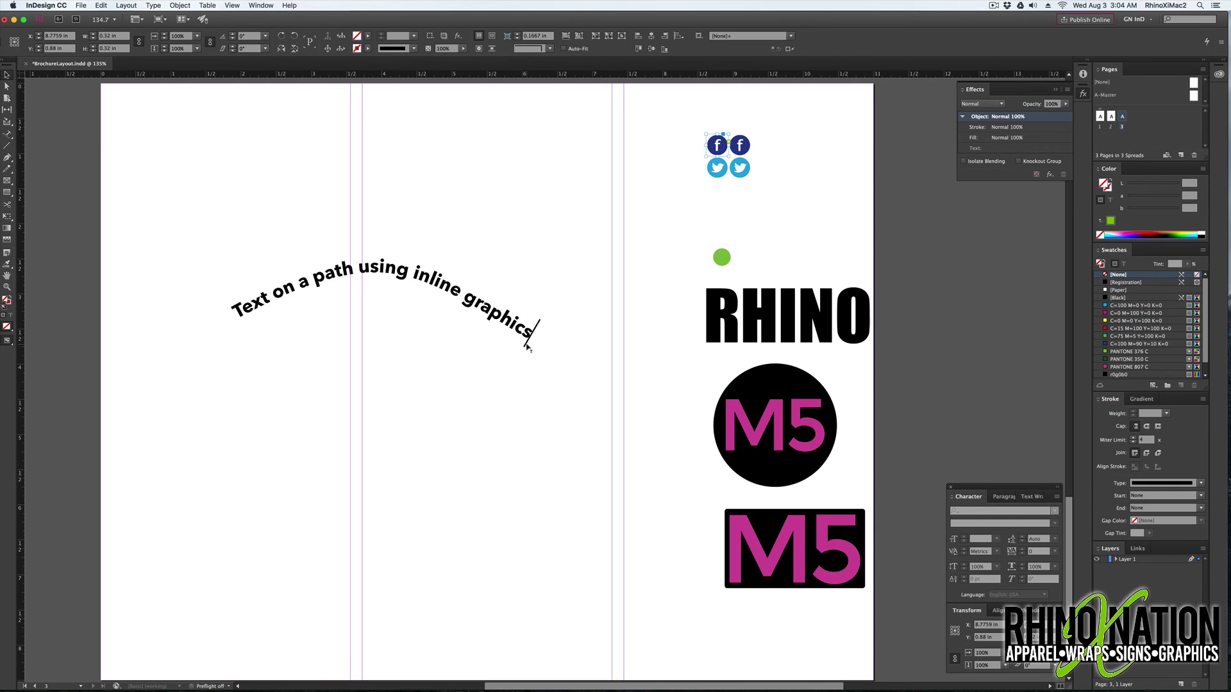
drag(526, 346, 527, 348)
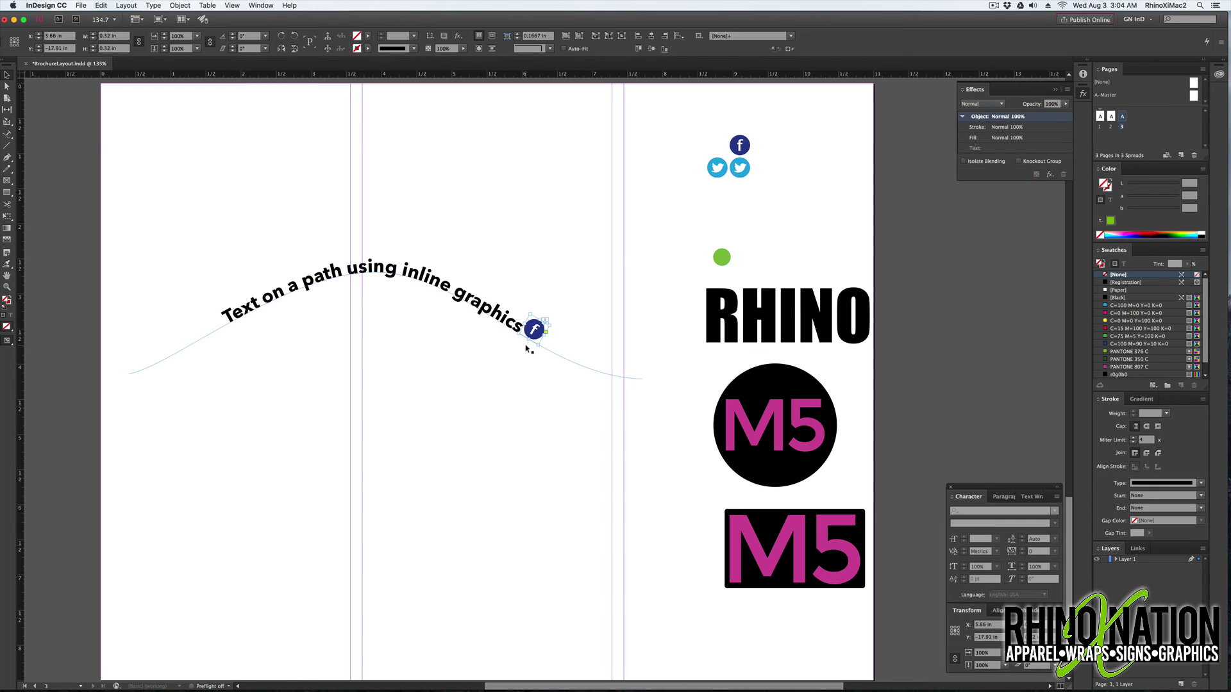
click(718, 168)
drag(723, 159, 218, 327)
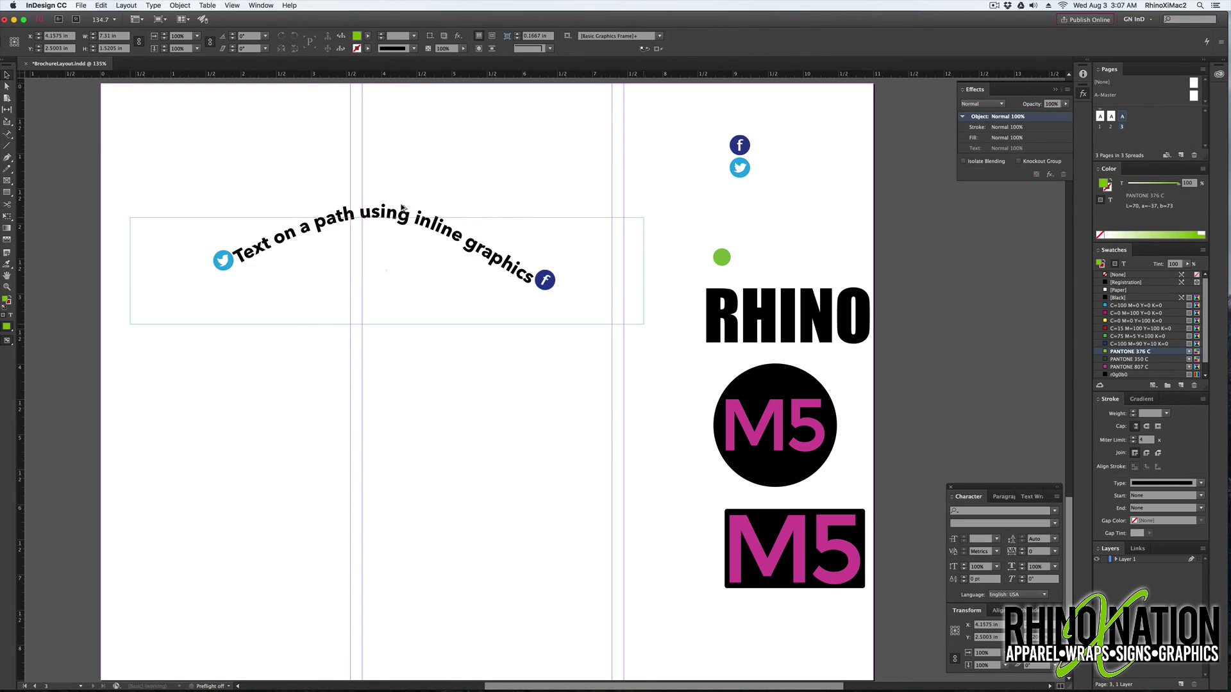
Place an empty copy of the curved text path below the original
drag(402, 208, 403, 382)
Try anchoring the remaining Facebook icon on the empty lower path, and undo it
click(740, 144)
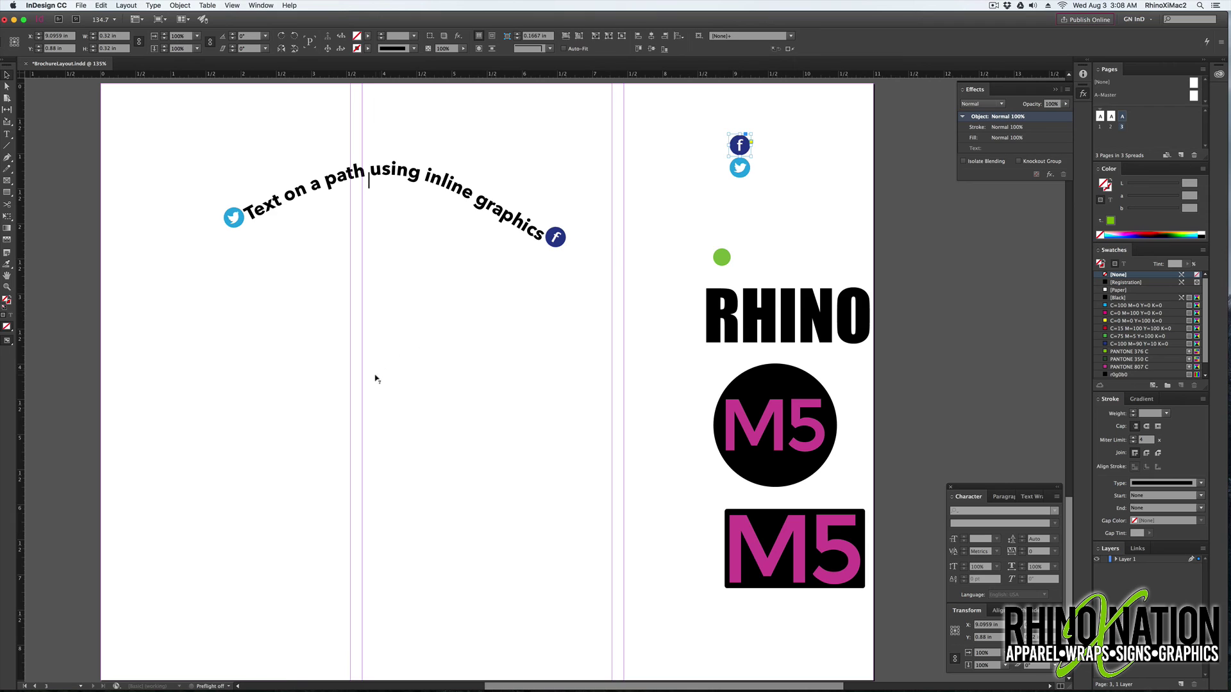
key(ctrl+x)
key(ctrl+v)
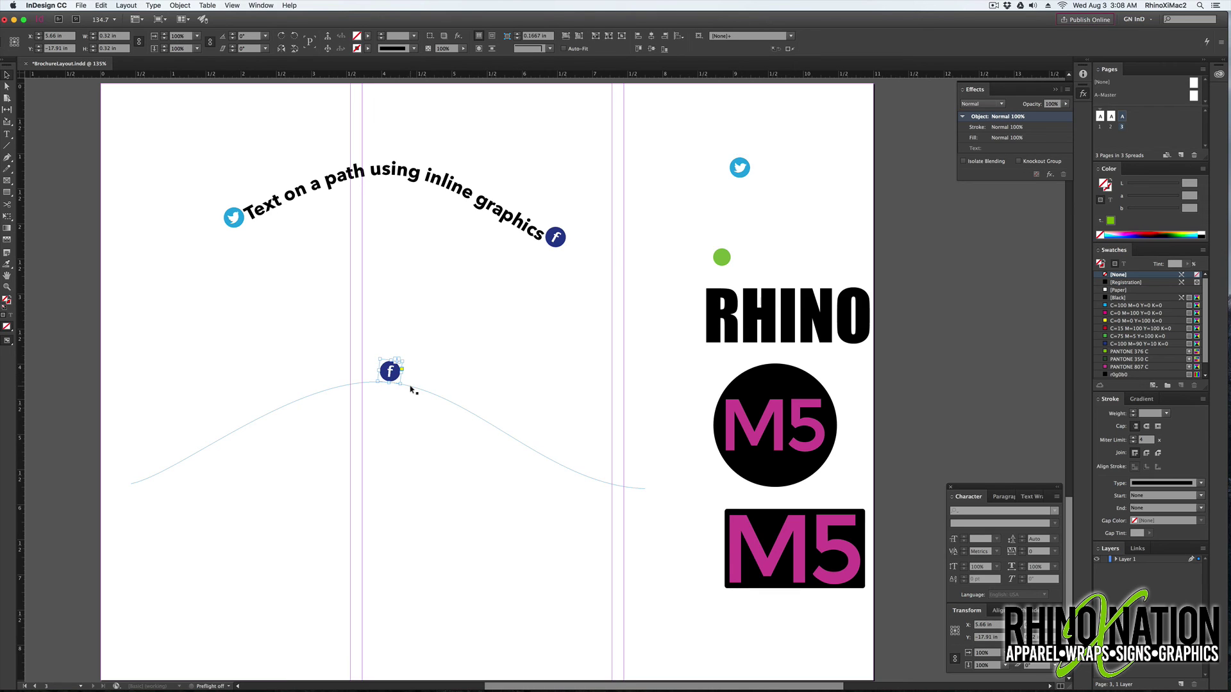
key(ctrl+z)
key(ctrl+z)
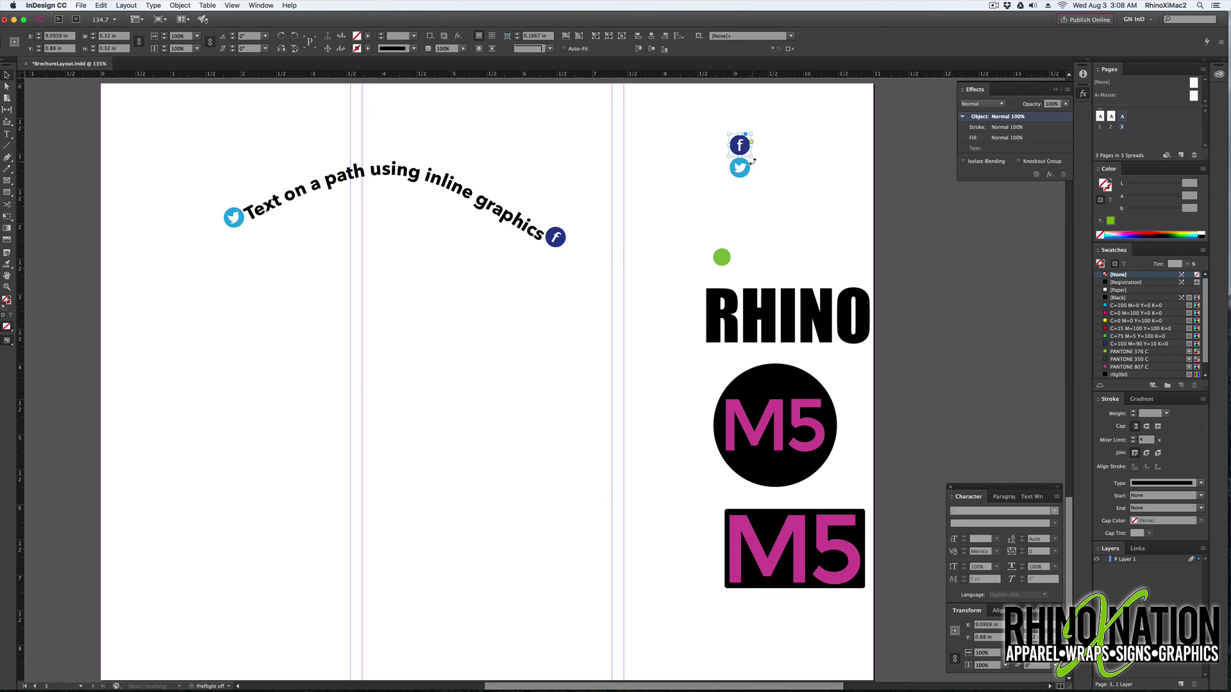
Fill the empty lower path from end to end with repeated inline copies of the Facebook icon
drag(385, 302, 433, 409)
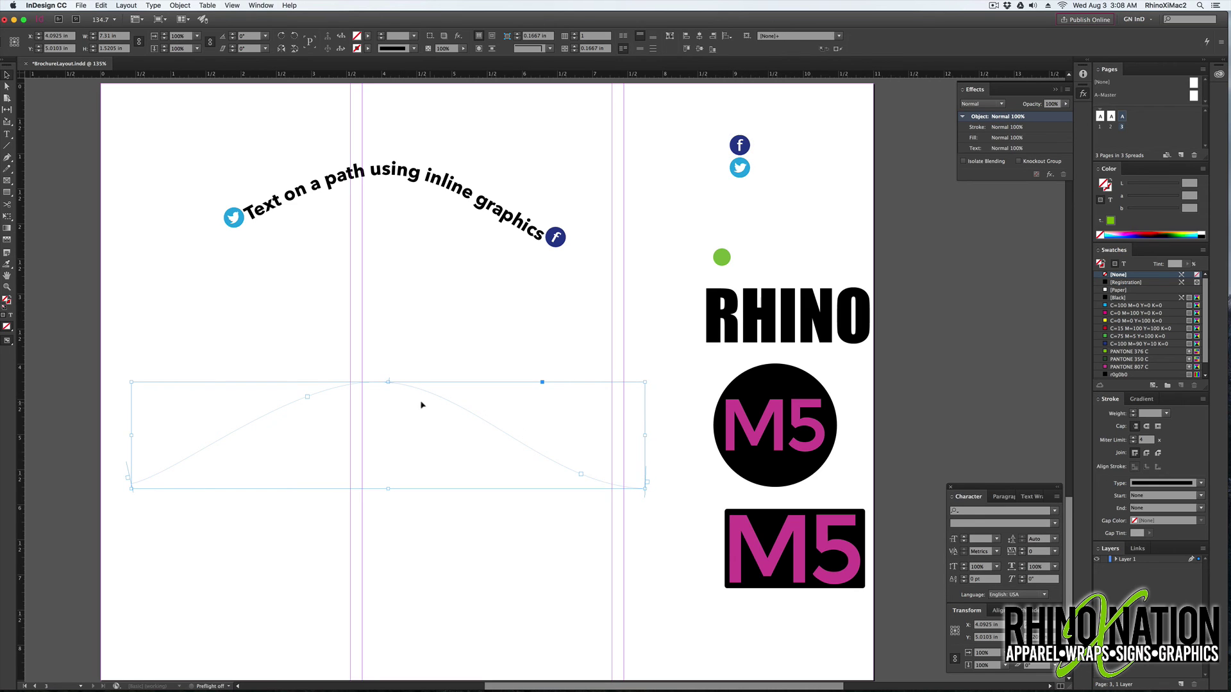
double_click(381, 383)
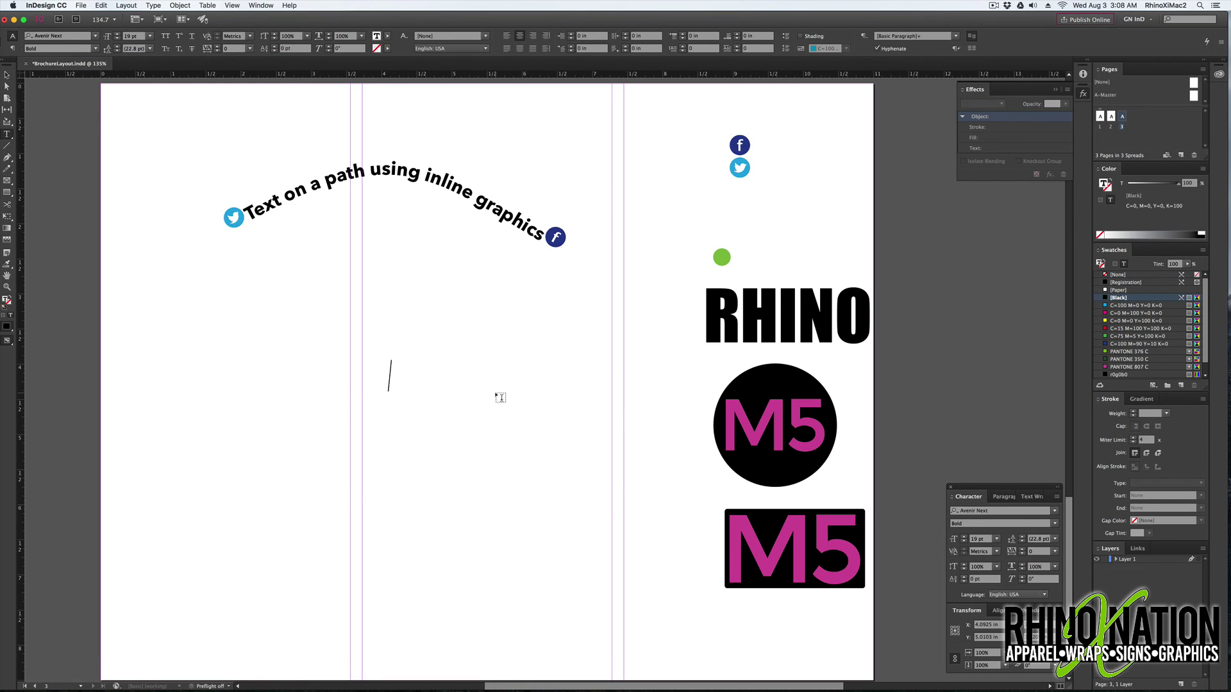
key(super+v)
key(super+v)
key(super+v)
key(super+v)
key(super+v)
key(super+v)
key(super+v)
key(super+v)
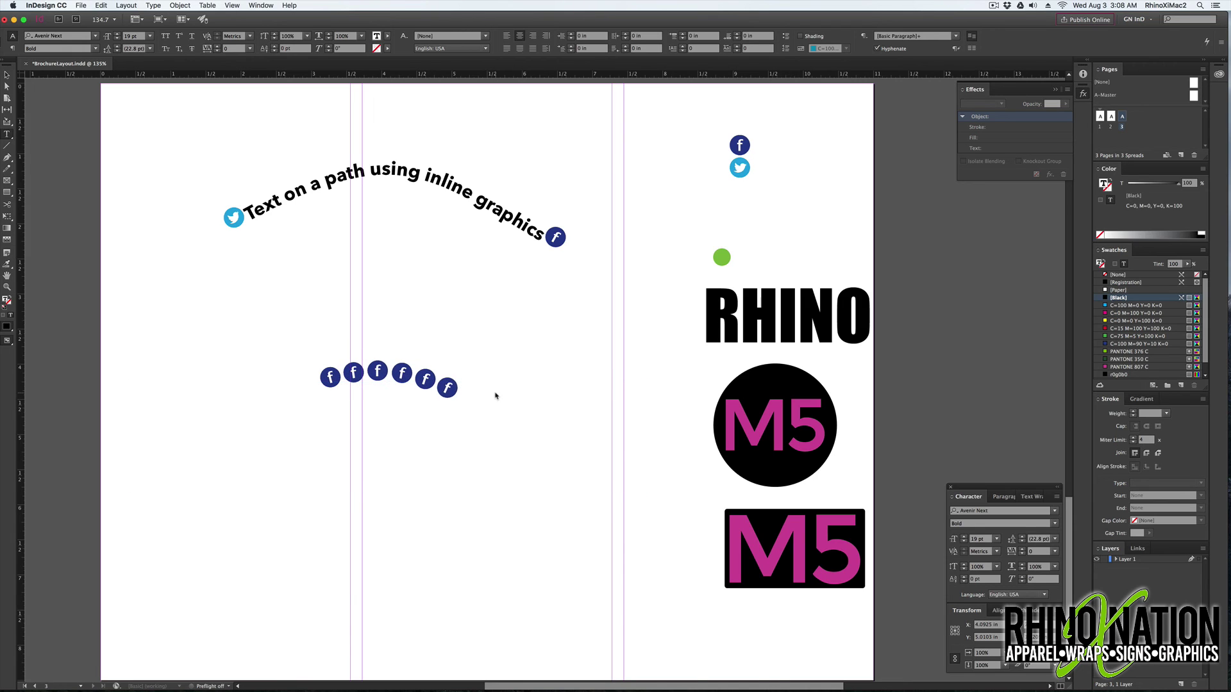
key(super+v)
key(super+v)
key(super+v)
key(super+v)
key(super+v)
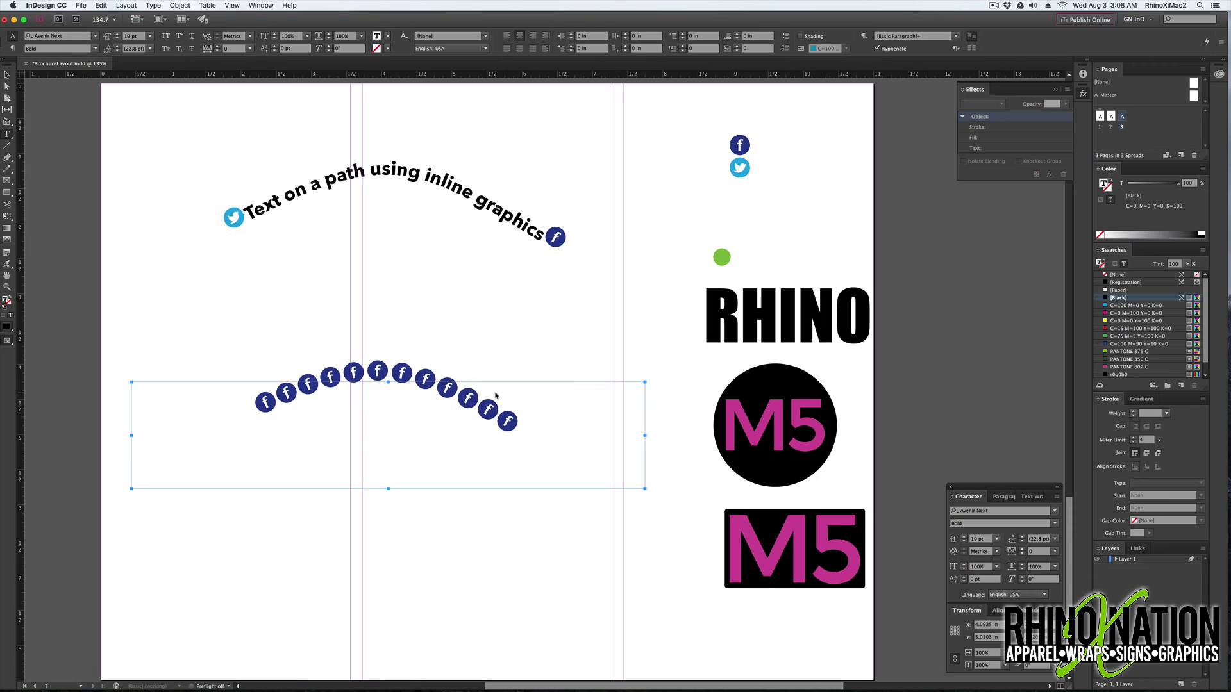
key(super+v)
key(super+v)
key(super+v)
key(super+v)
key(super+v)
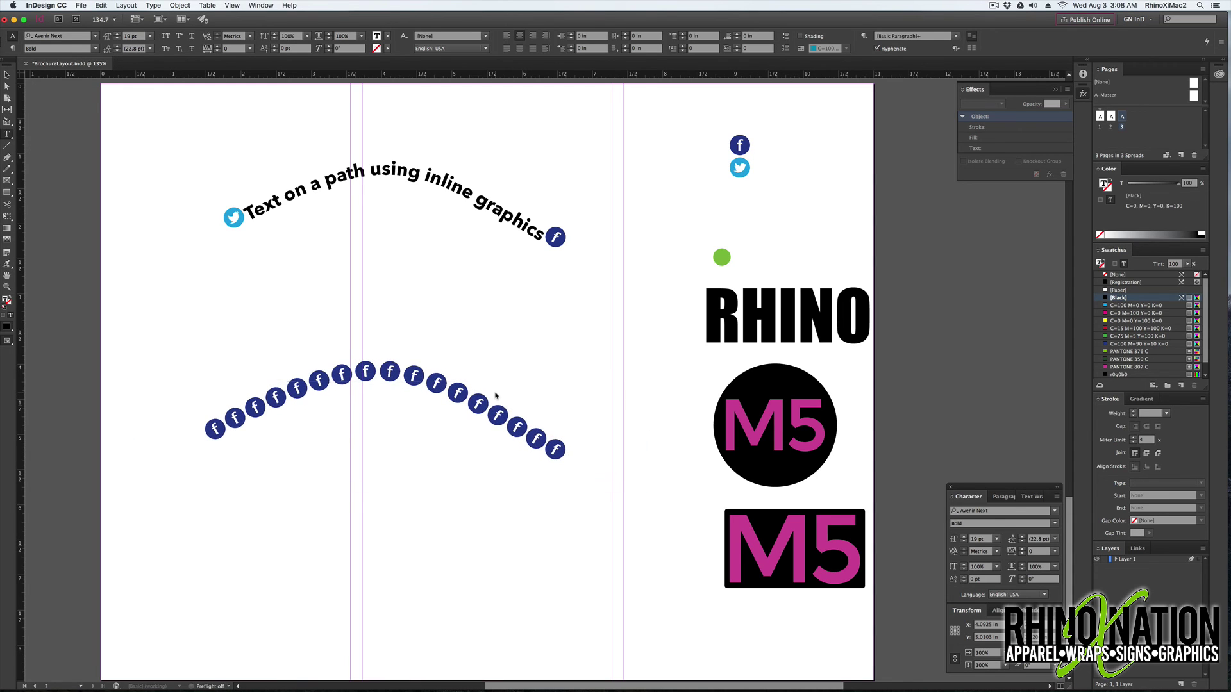
key(super+v)
key(super+v)
key(super+v)
key(super+v)
key(super+v)
key(super+v)
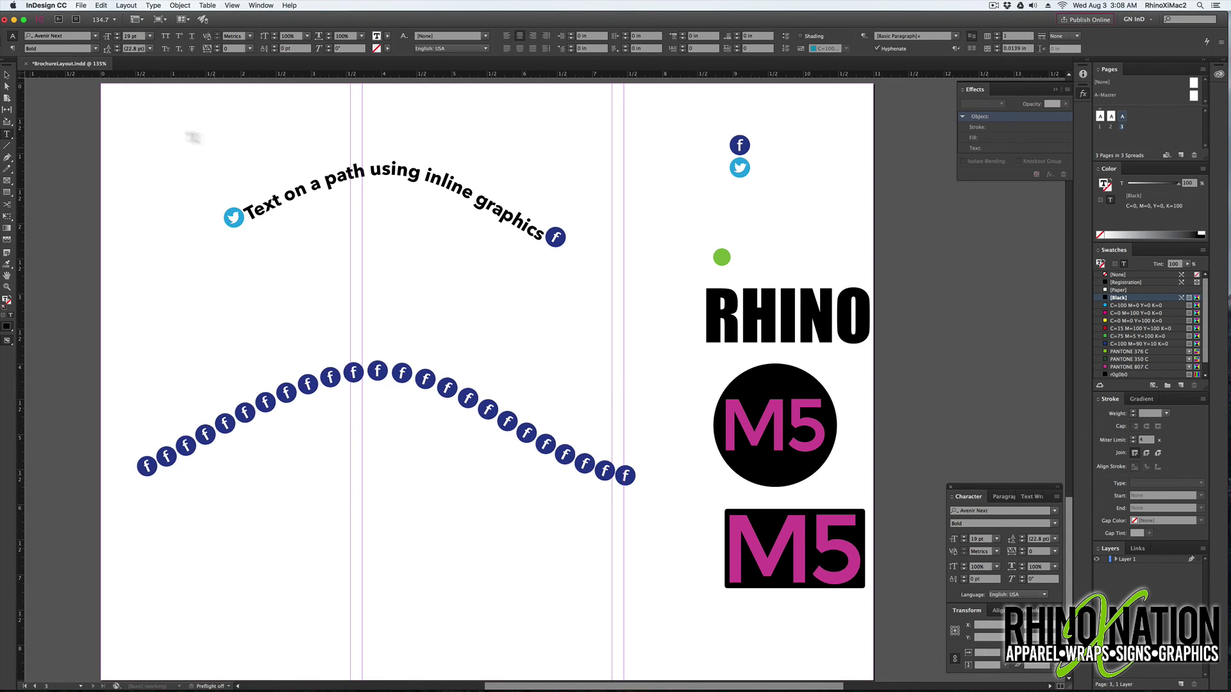
Reshape the icon path with its end point at about X 7.01 in, Y 6.85 in and its peak at about X 2.35 in, Y 3.63 in
click(7, 75)
click(298, 344)
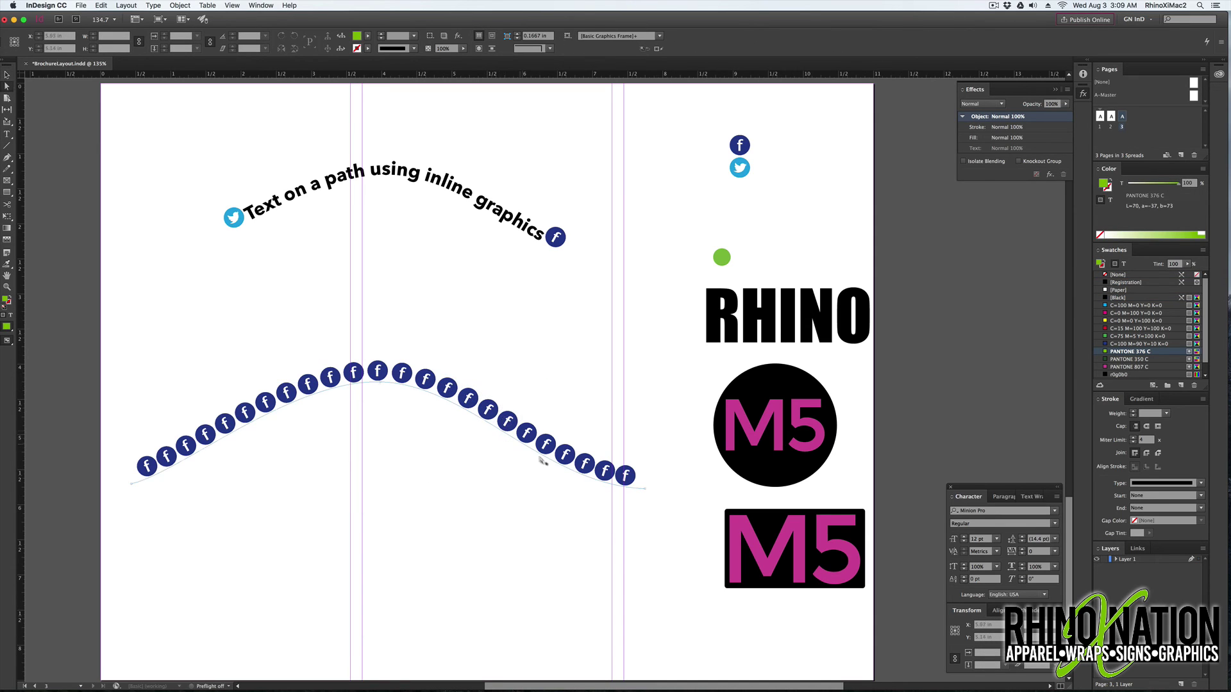
click(641, 492)
drag(646, 489, 601, 573)
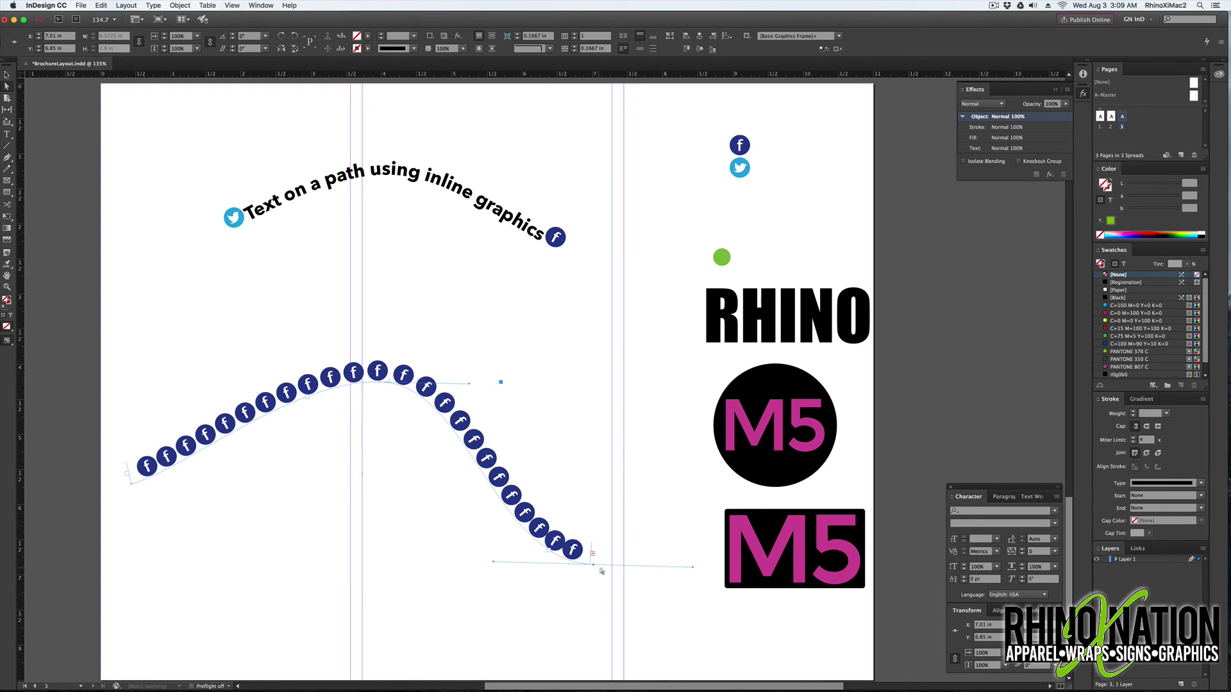
drag(692, 567, 768, 502)
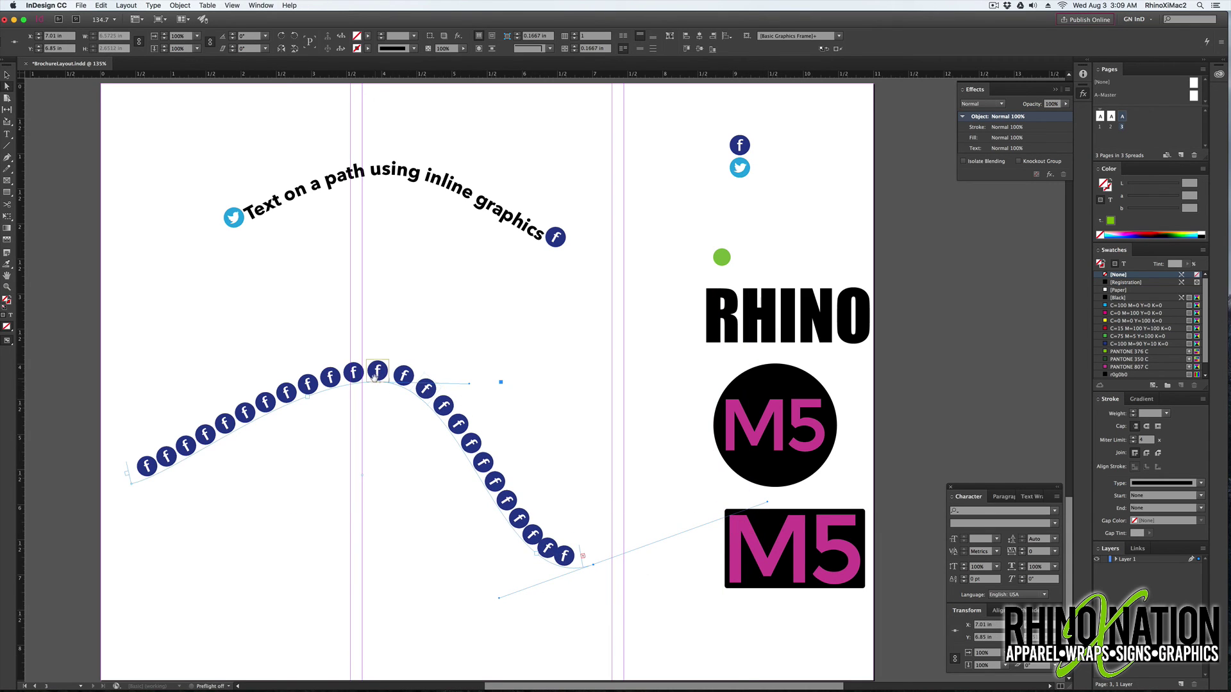
drag(382, 385, 267, 342)
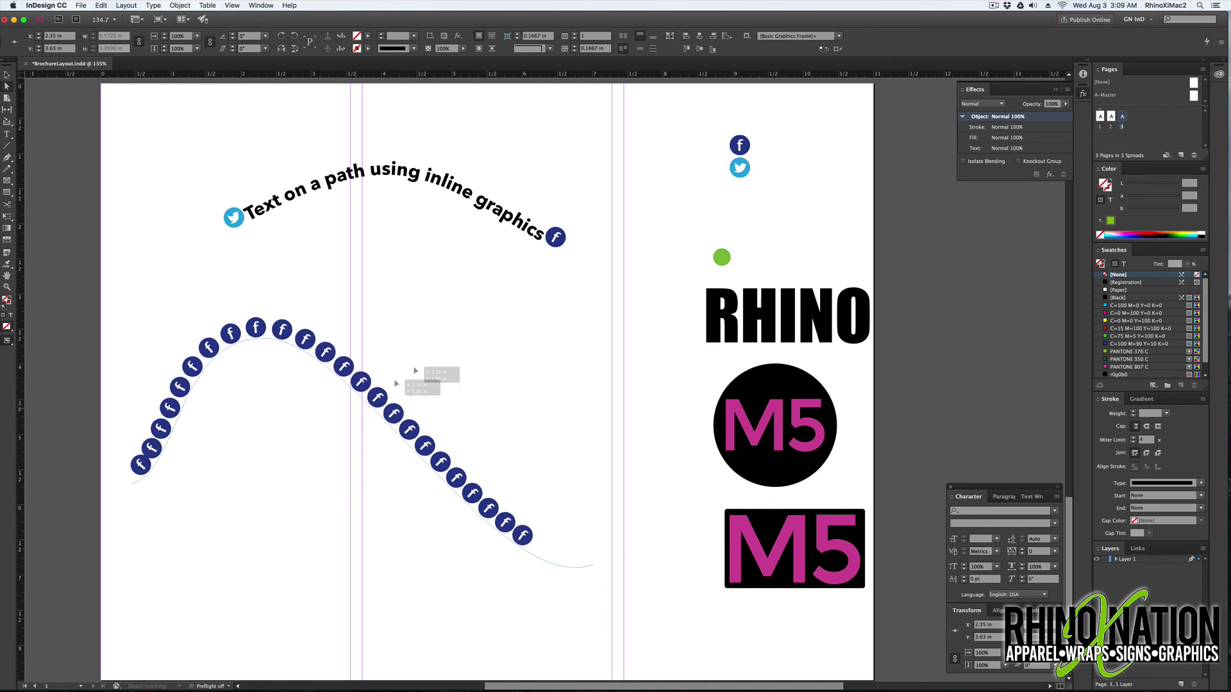
Move the whole icon path up and to the right, to about X 4.45 in, Y 4.76 in
click(343, 368)
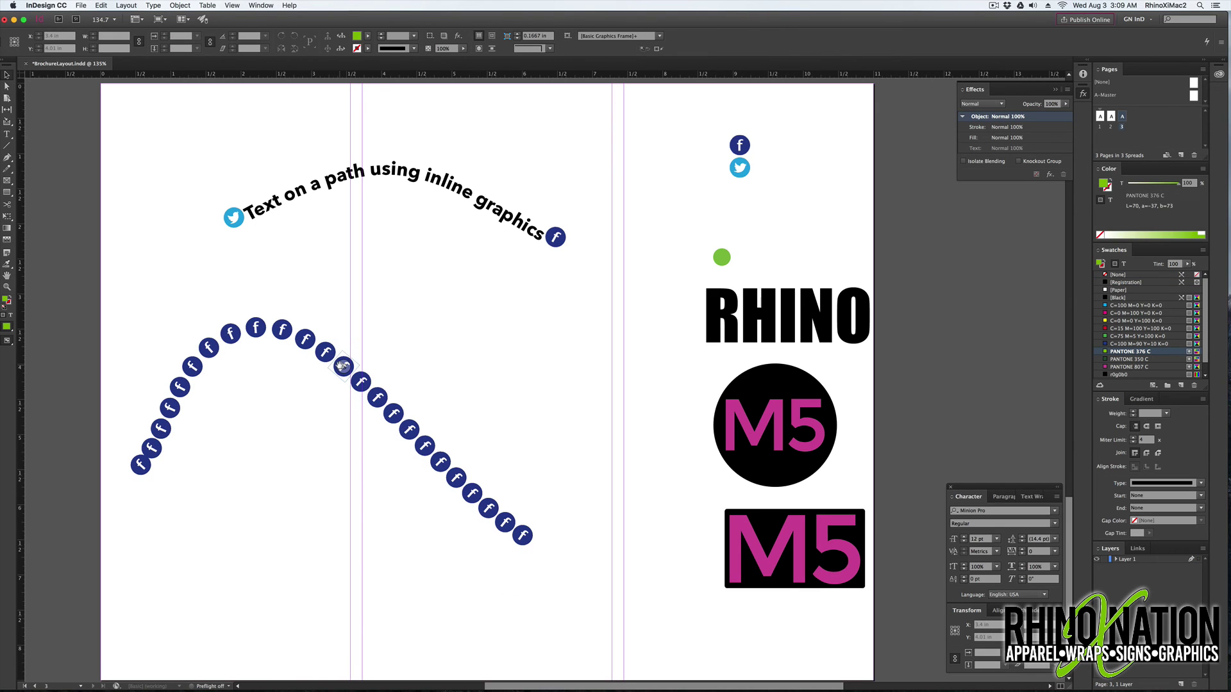
key(Escape)
drag(372, 360, 422, 325)
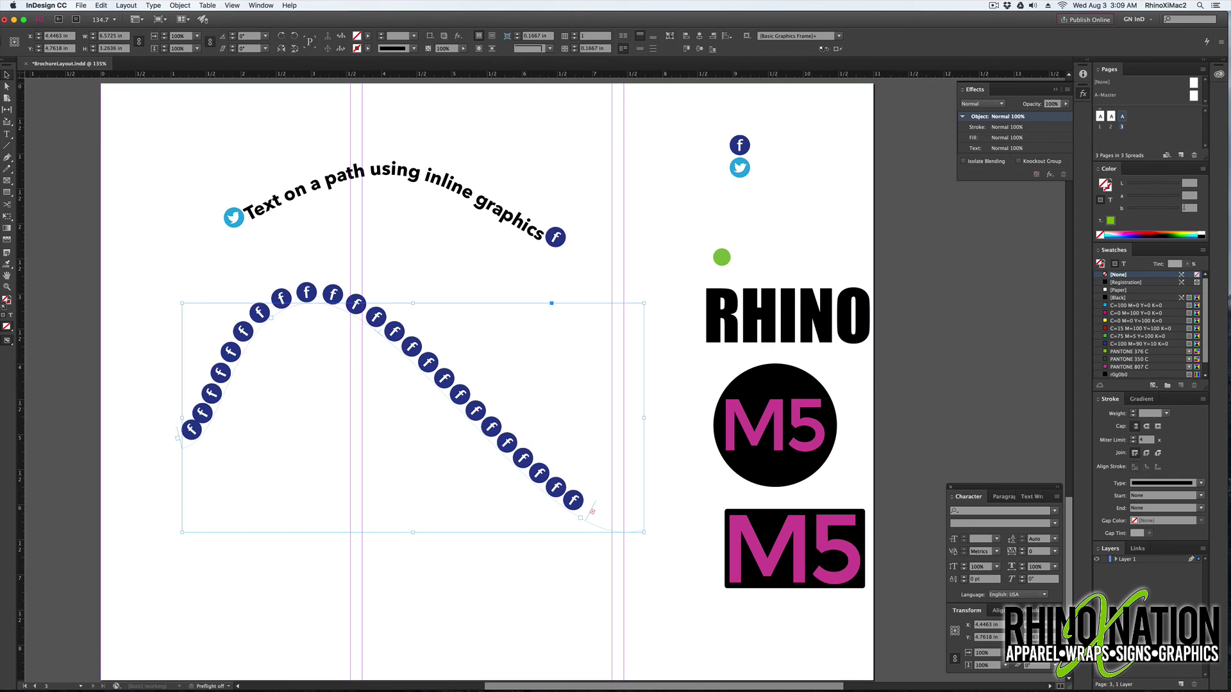
Apply a drop shadow with 50% opacity and 0.05 in distance, plus Bevel and Emboss, to the icon path
click(1050, 175)
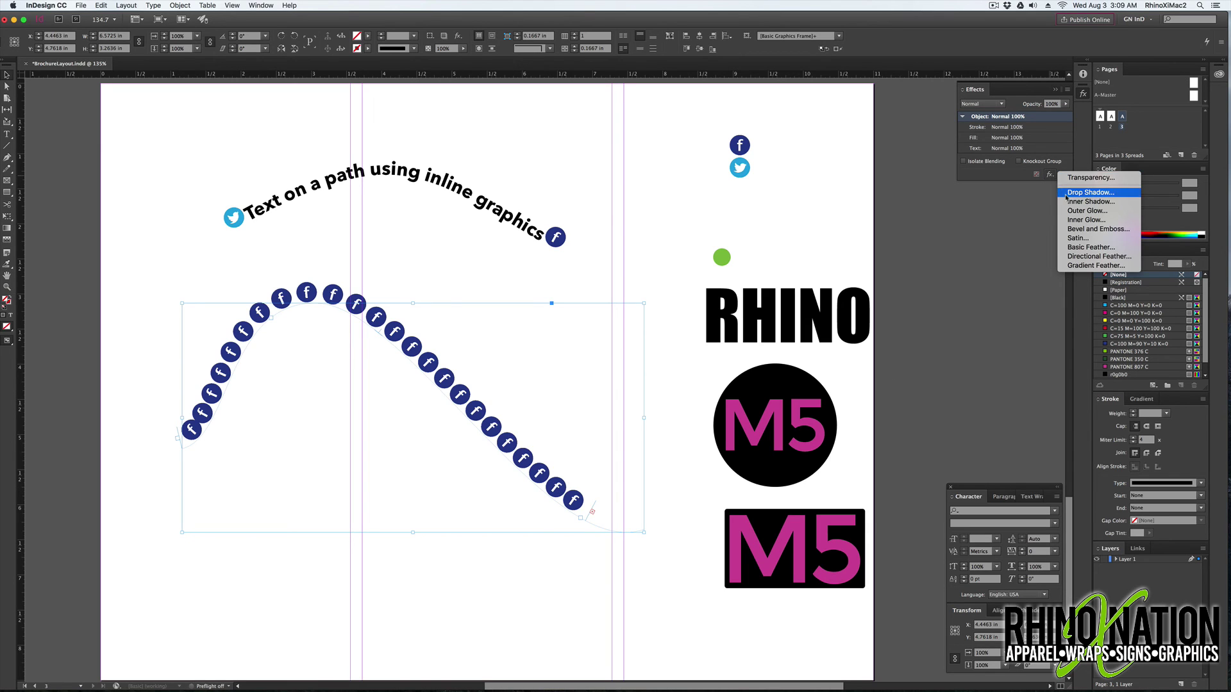
click(1090, 192)
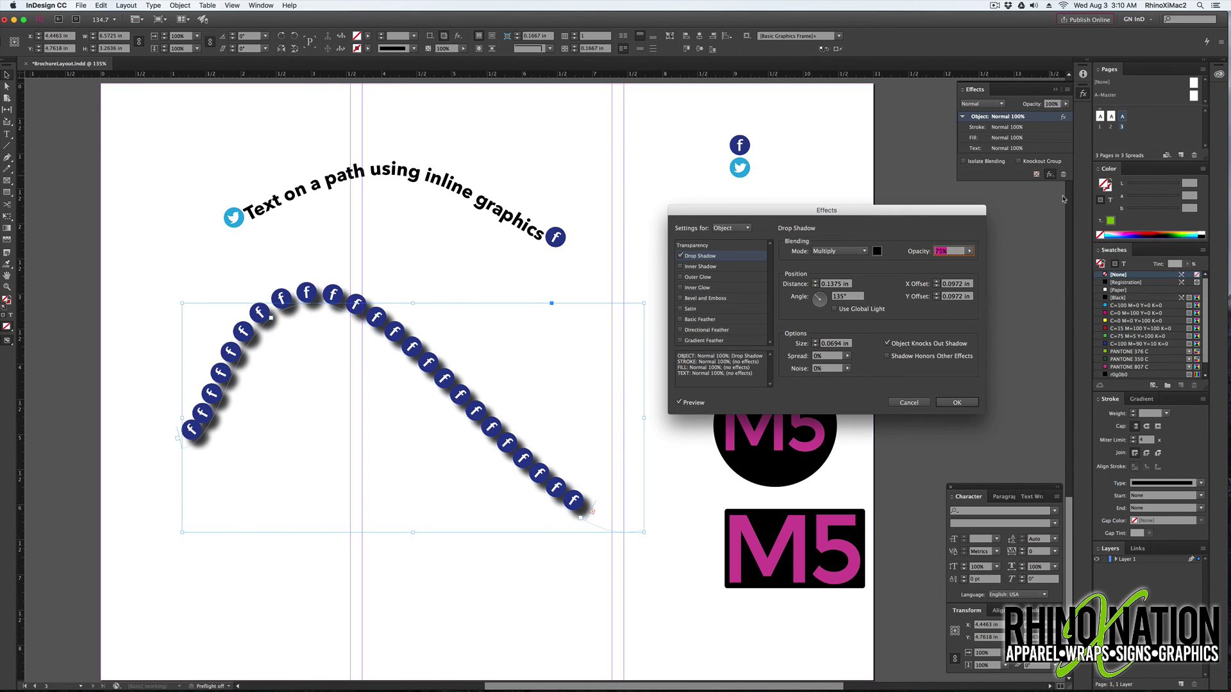
text(50)
key(Tab)
text(0.05)
key(Tab)
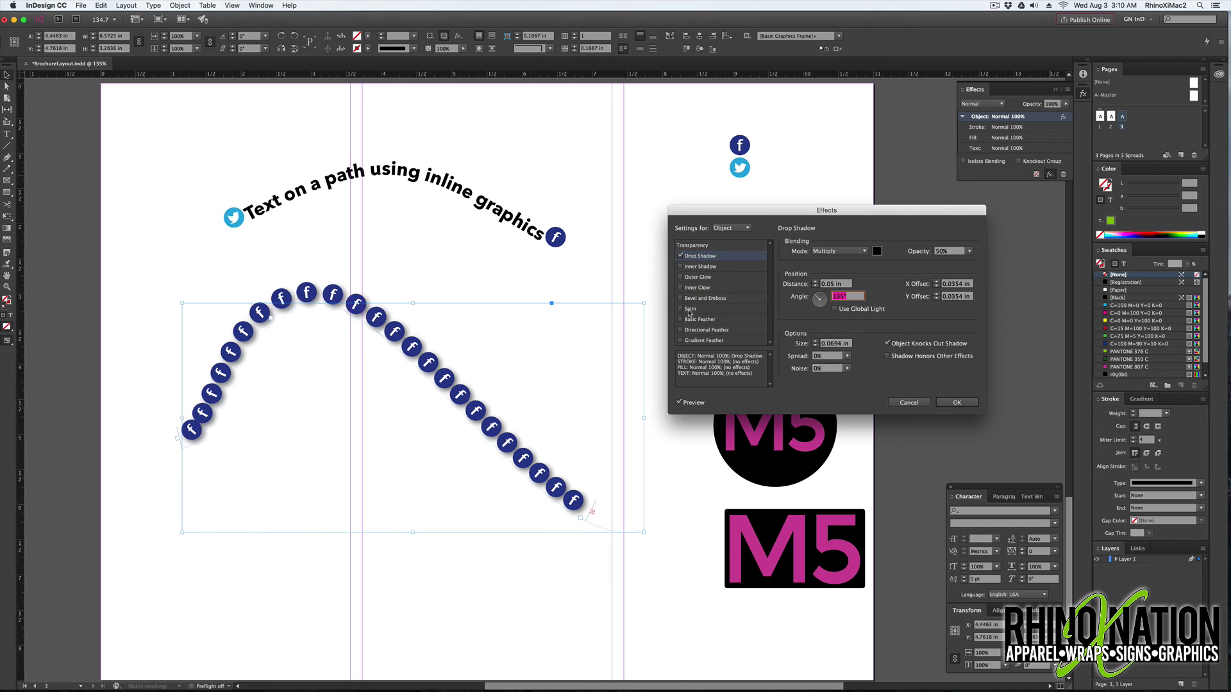
click(681, 299)
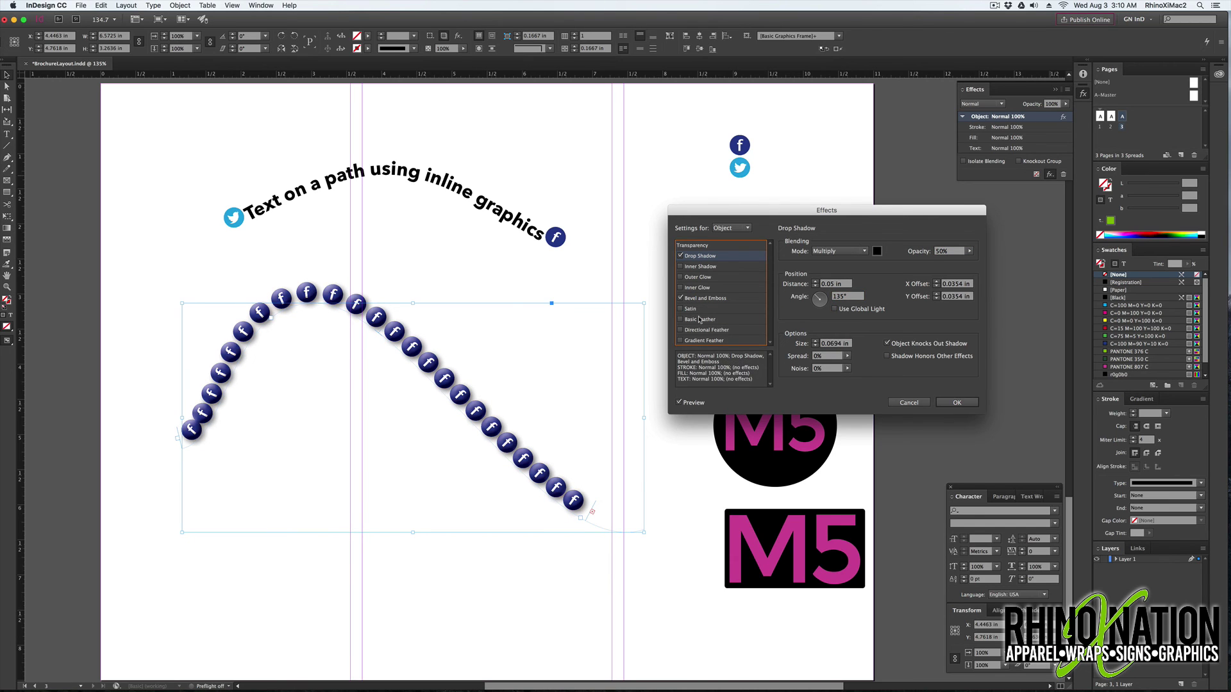
click(956, 403)
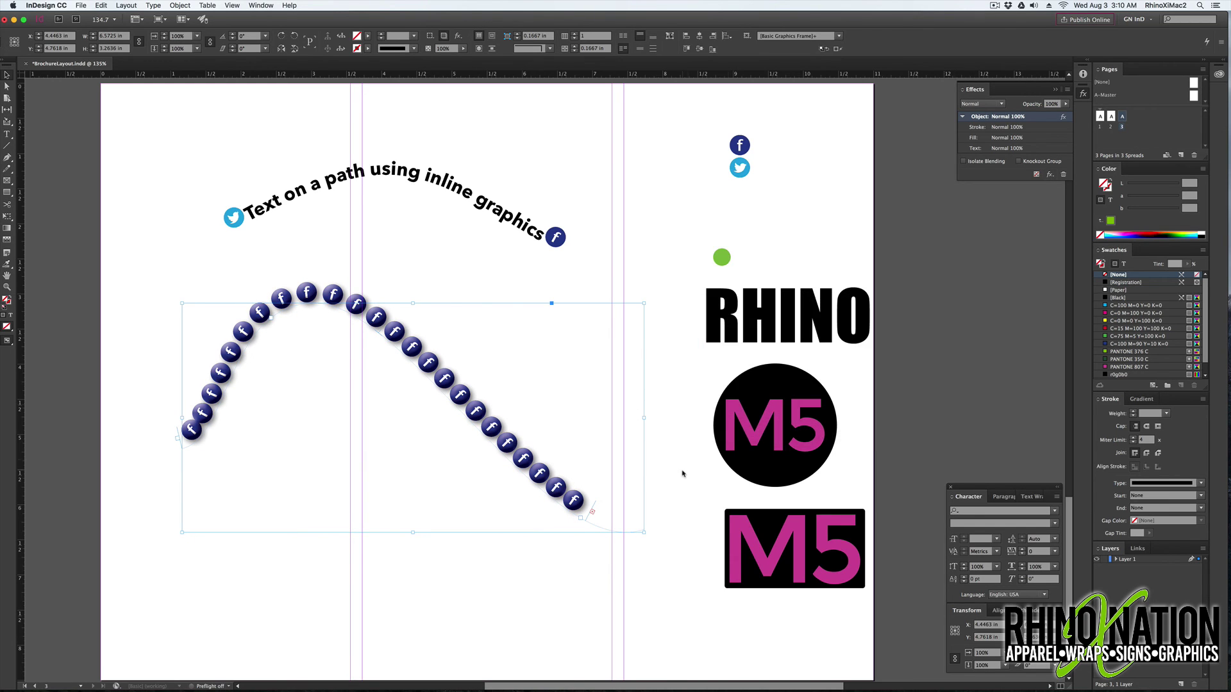